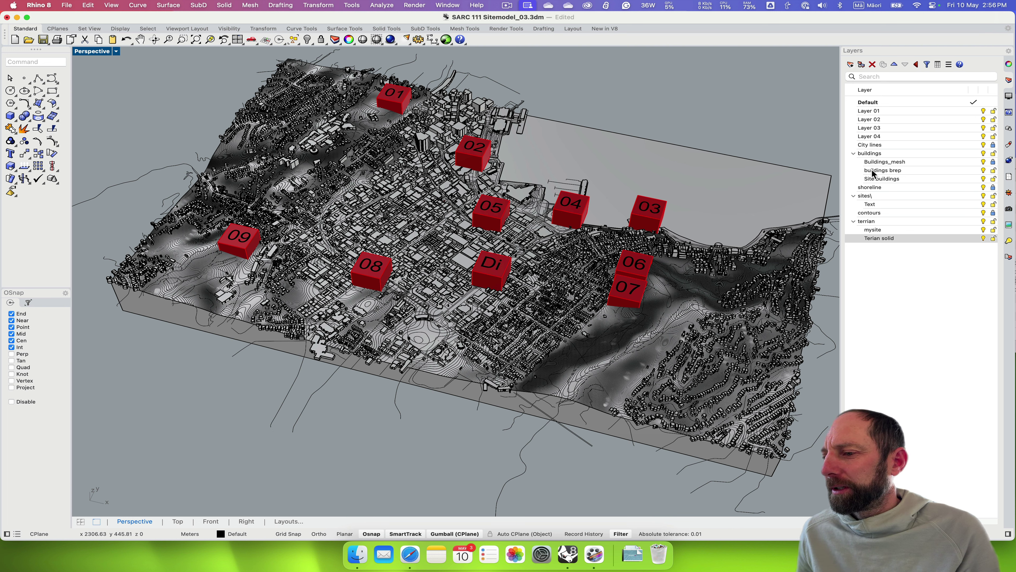
Hide the Text layer so the number labels on the red site boxes disappear.
{"action": "key", "text": "XF86MonBrightnessUp"}
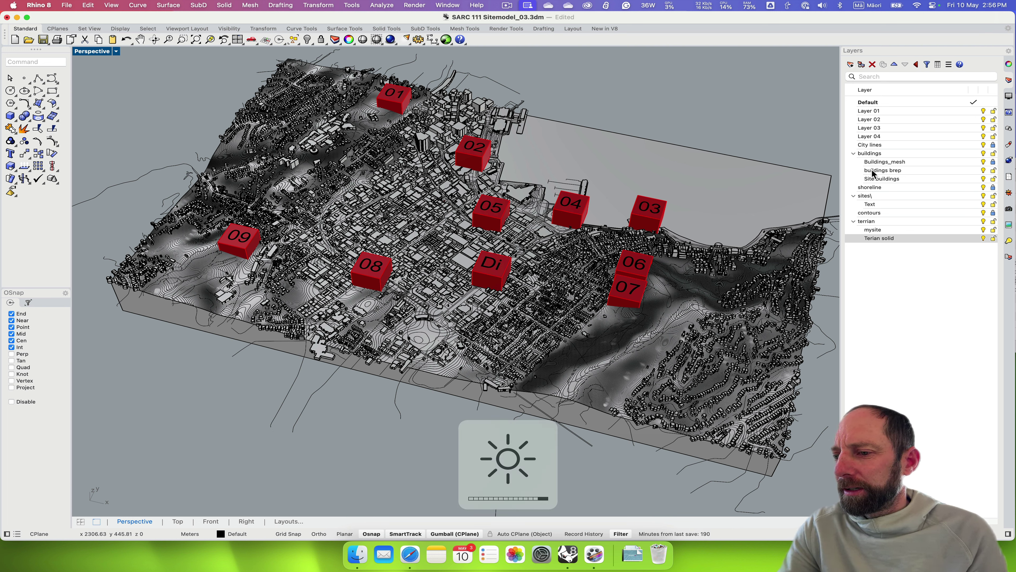
{"action": "left_click", "coordinate": [870, 155]}
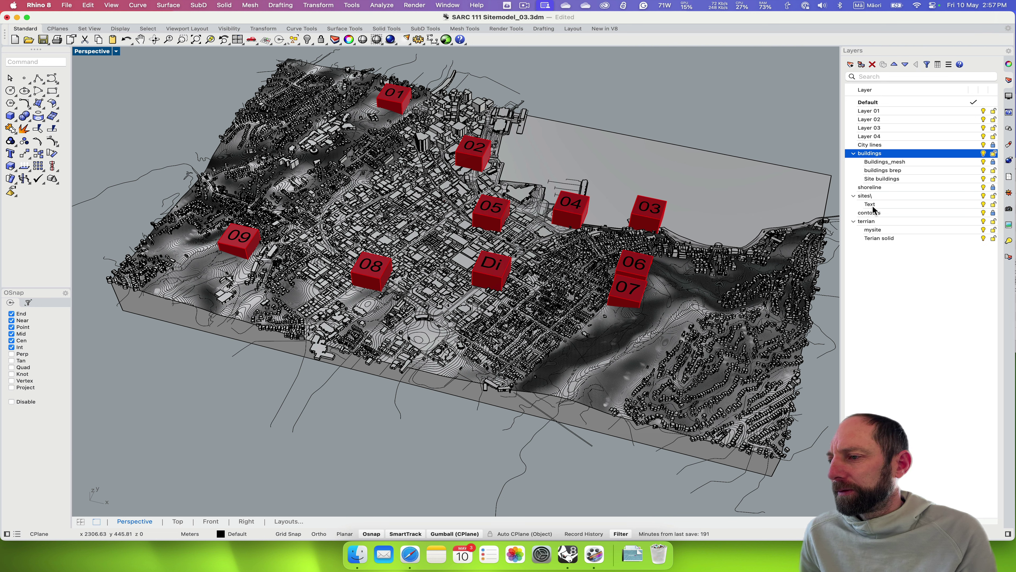
{"action": "left_click", "coordinate": [983, 204]}
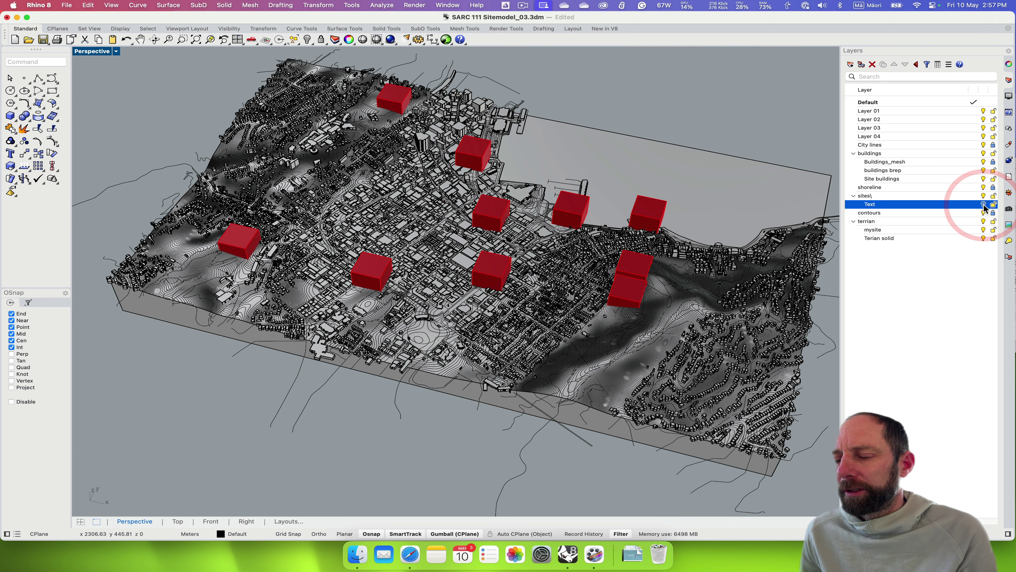
Orbit and zoom the Perspective view, ending on an oblique top view of the site.
{"action": "scroll", "coordinate": [456, 281], "scroll_direction": "down", "scroll_amount": 3}
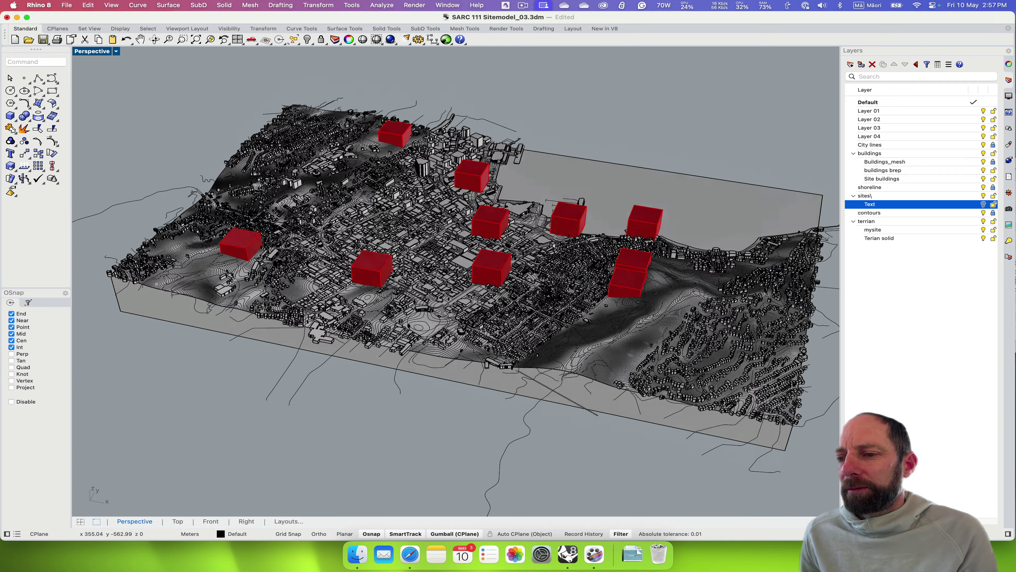
{"action": "scroll", "coordinate": [496, 268], "scroll_direction": "down", "scroll_amount": 5}
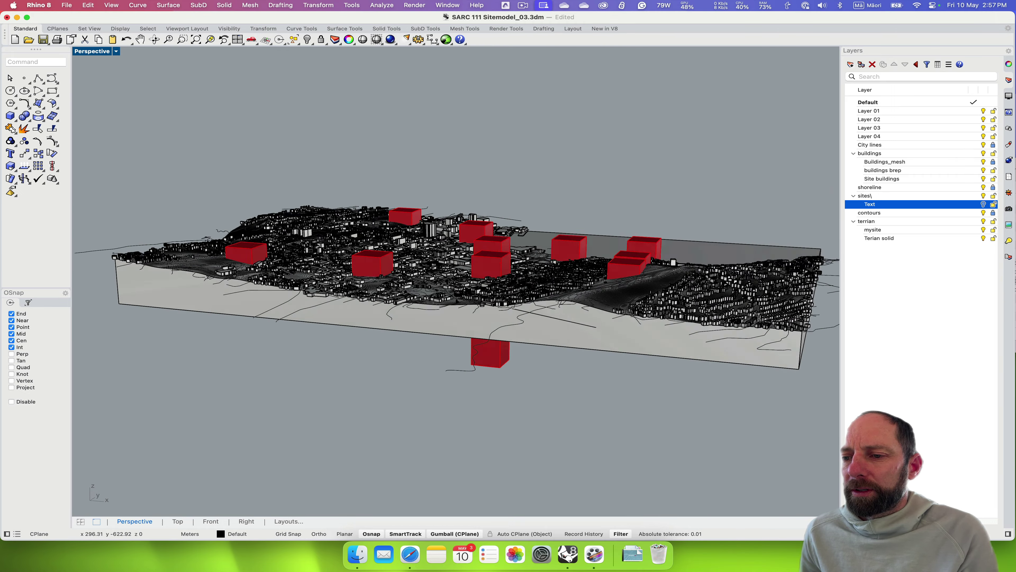
{"action": "scroll", "coordinate": [492, 268], "scroll_direction": "down", "scroll_amount": 5}
{"action": "left_click", "coordinate": [493, 269]}
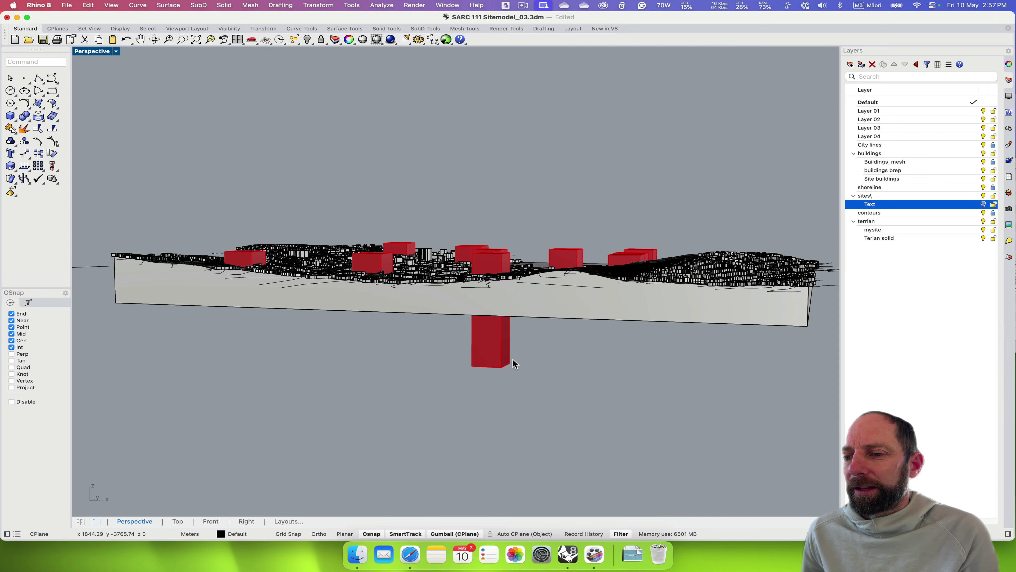
{"action": "scroll", "coordinate": [516, 278], "scroll_direction": "up", "scroll_amount": 5}
{"action": "scroll", "coordinate": [506, 258], "scroll_direction": "down", "scroll_amount": 5}
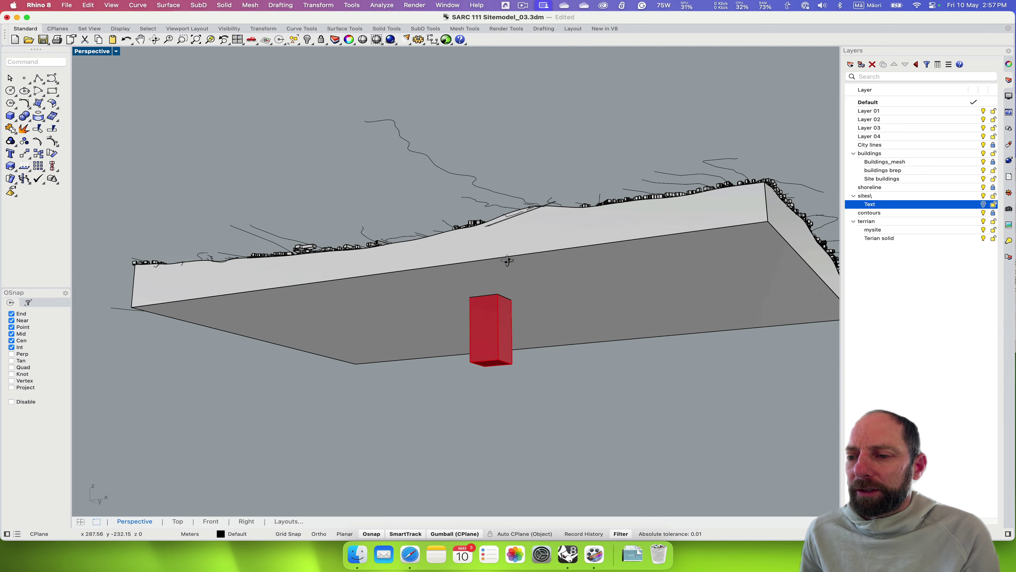
{"action": "scroll", "coordinate": [506, 258], "scroll_direction": "up", "scroll_amount": 8}
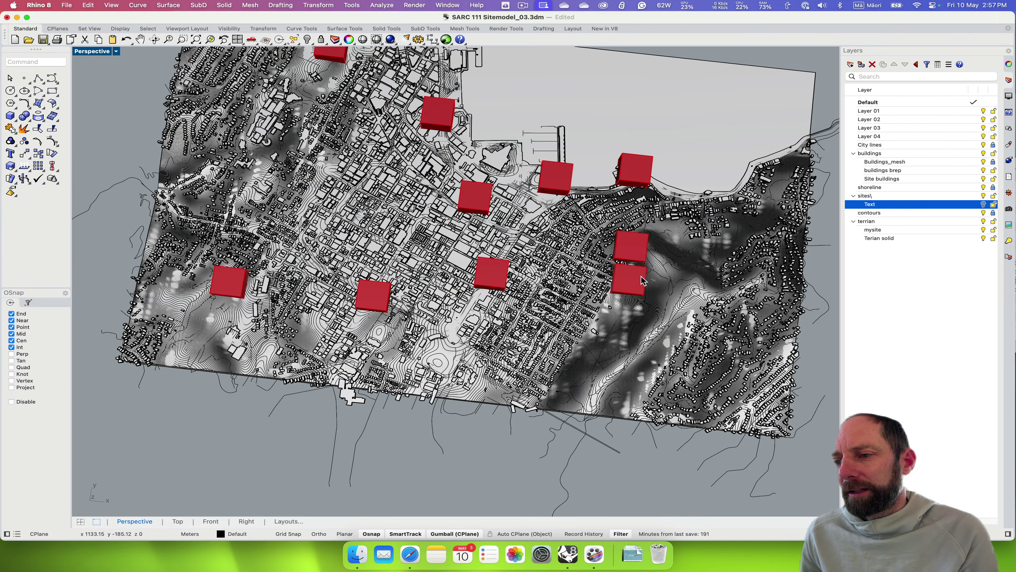
{"action": "scroll", "coordinate": [600, 273], "scroll_direction": "down", "scroll_amount": 4}
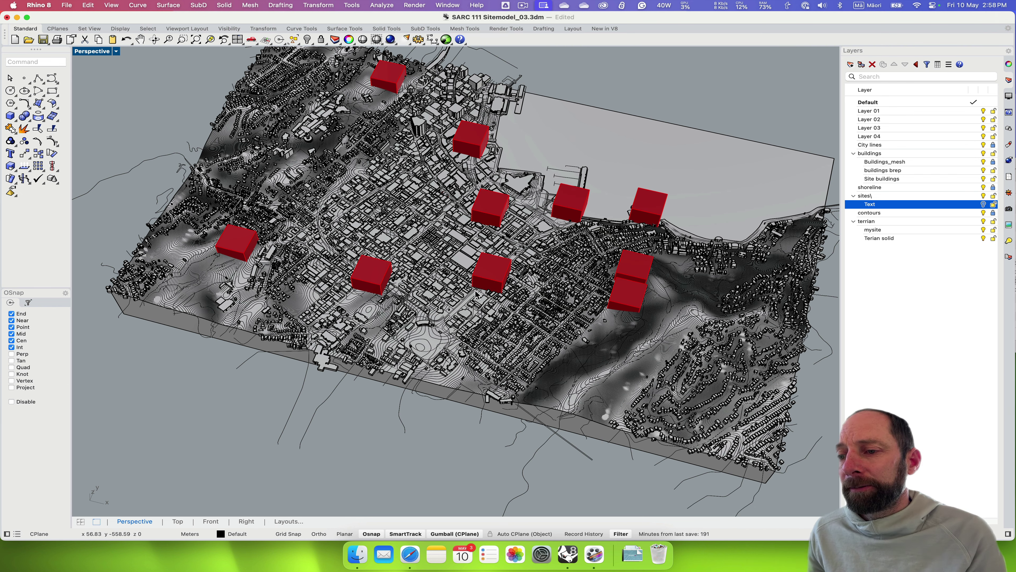
{"action": "right_click_drag", "start_coordinate": [522, 291], "coordinate": [479, 286]}
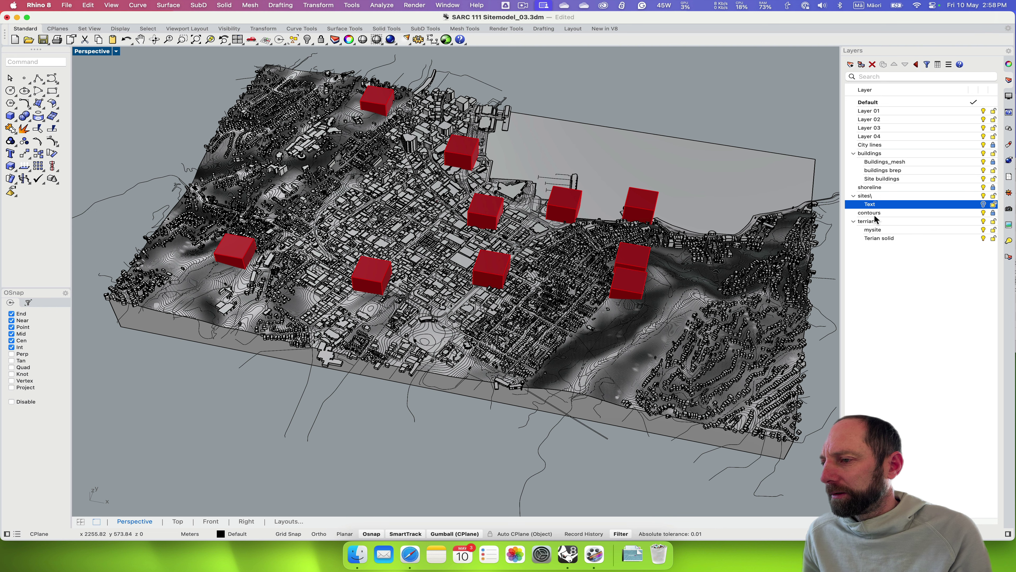
Hide the terrain, contours, City lines and sites layers.
{"action": "left_click", "coordinate": [983, 223]}
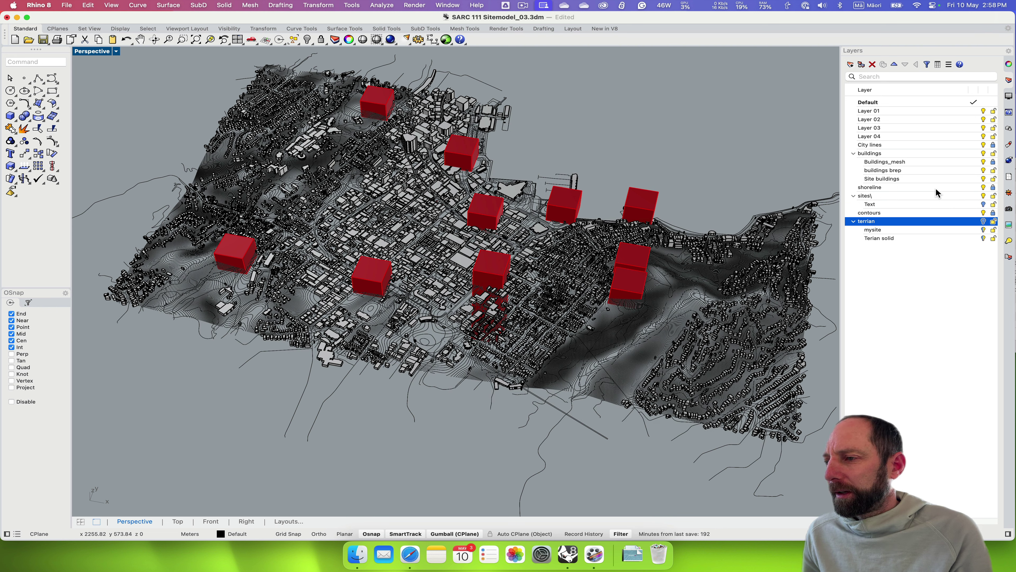
{"action": "left_click", "coordinate": [983, 213]}
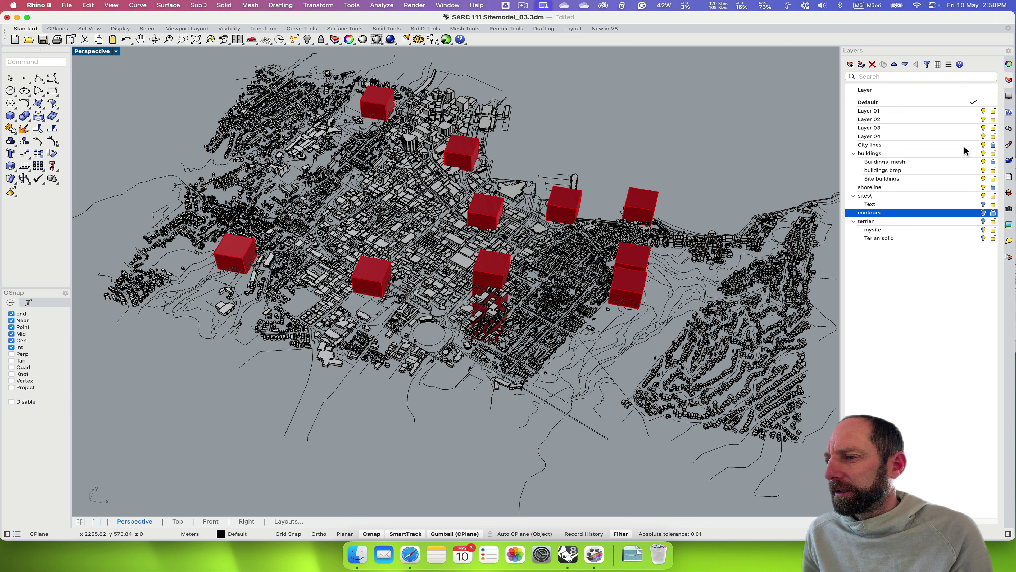
{"action": "left_click", "coordinate": [983, 145]}
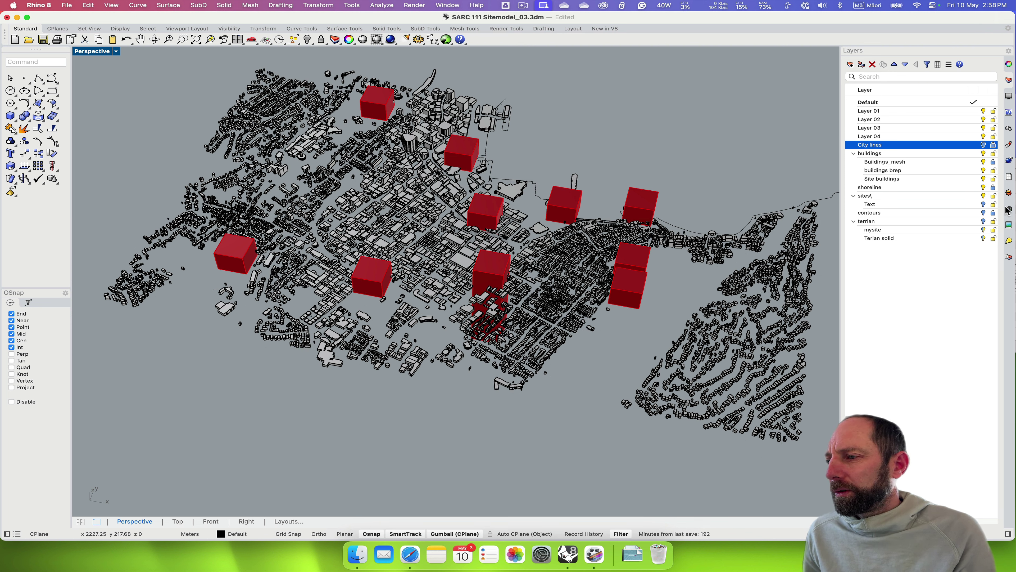
{"action": "left_click", "coordinate": [983, 195]}
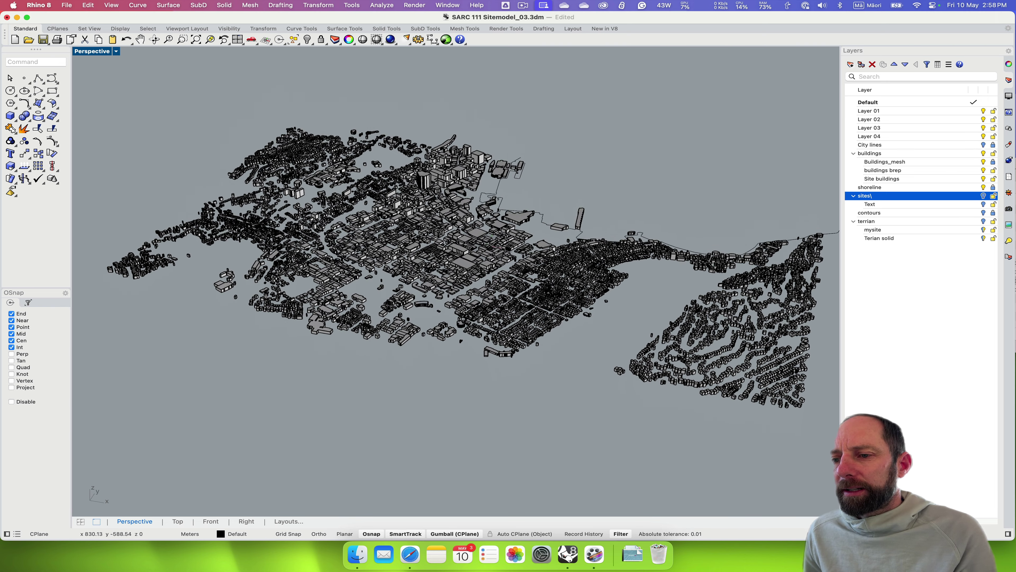
{"action": "scroll", "coordinate": [456, 260], "scroll_direction": "up", "scroll_amount": 5}
{"action": "scroll", "coordinate": [455, 260], "scroll_direction": "down", "scroll_amount": 10}
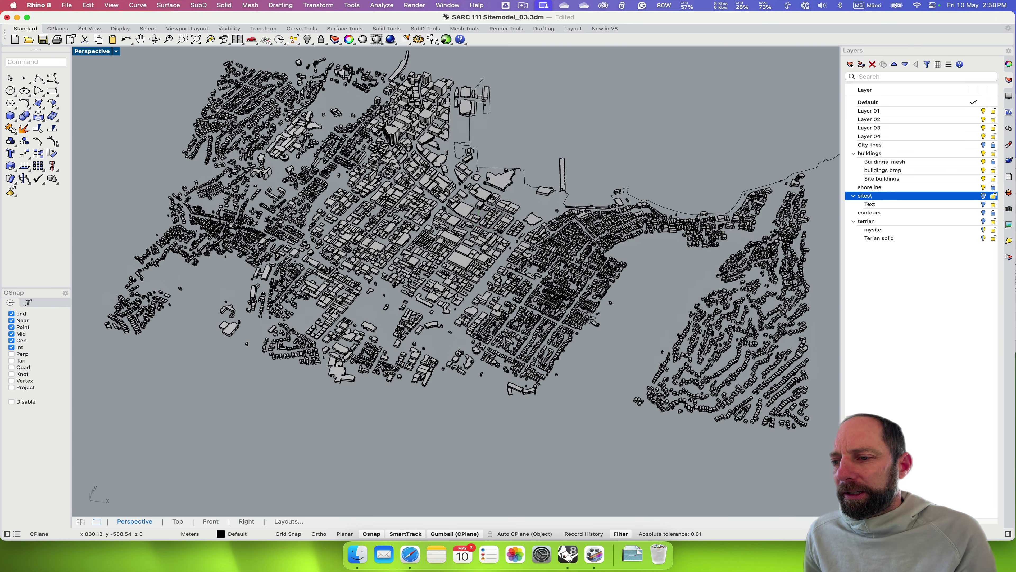
{"action": "left_click", "coordinate": [589, 317]}
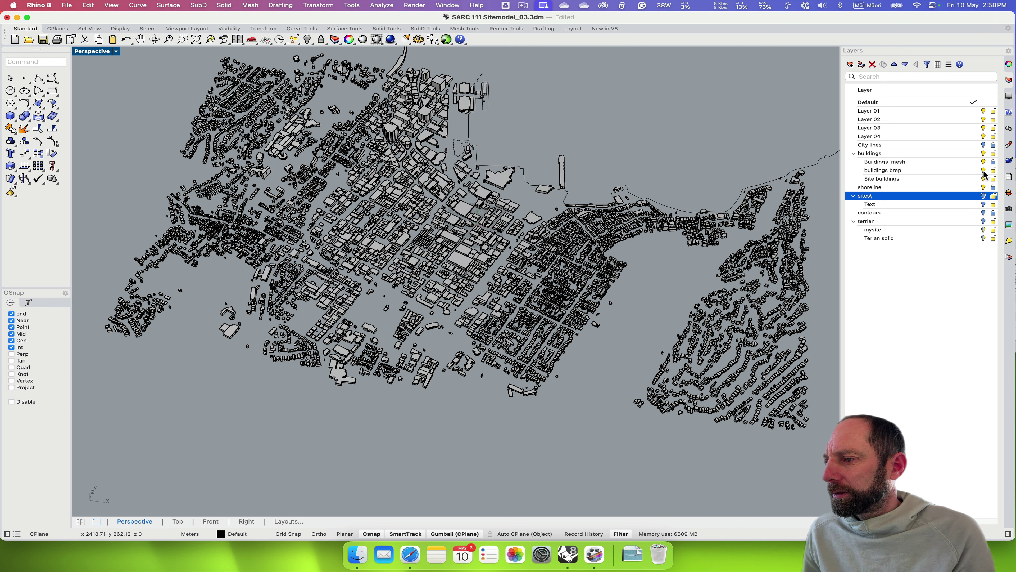
Toggle Site buildings, unlock Buildings_mesh and select the whole buildings mesh.
{"action": "left_click", "coordinate": [983, 178]}
{"action": "left_click", "coordinate": [983, 179]}
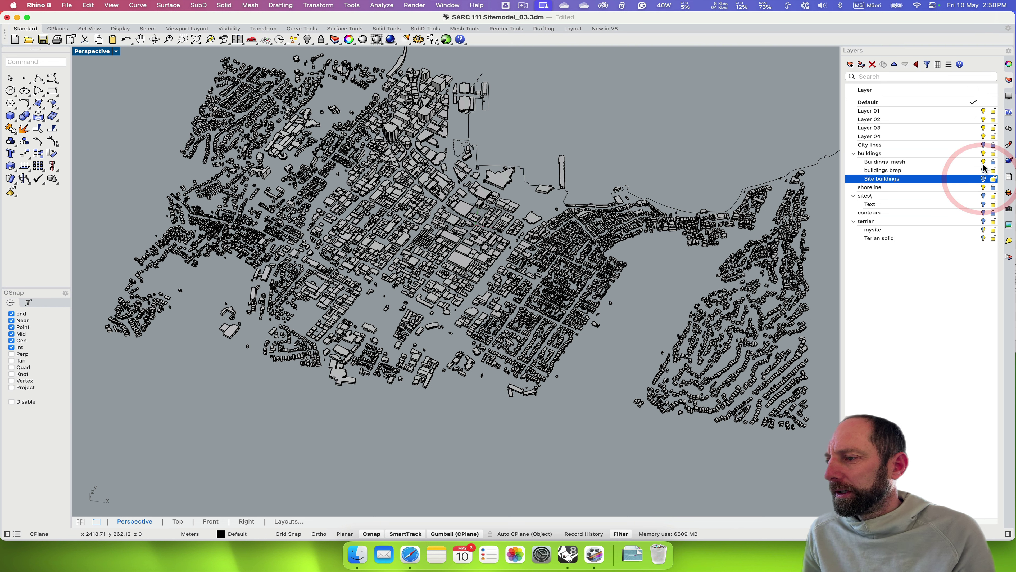
{"action": "left_click", "coordinate": [498, 182]}
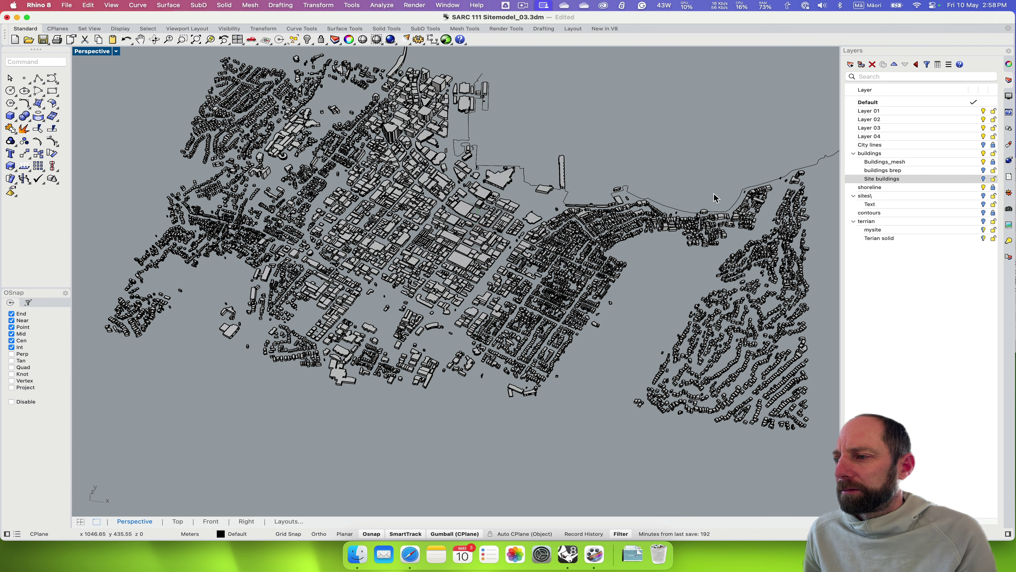
{"action": "left_click", "coordinate": [993, 161]}
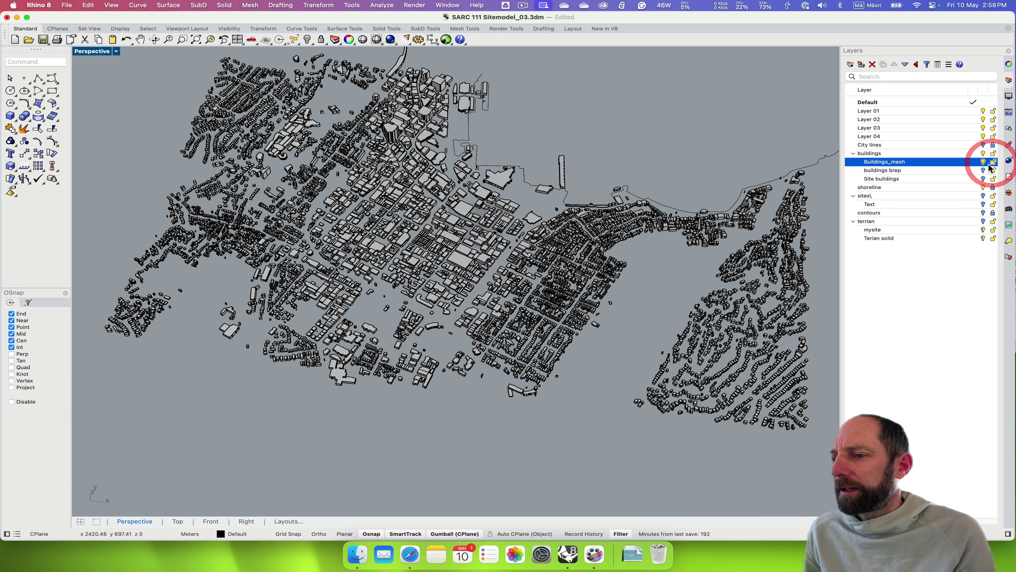
{"action": "left_click", "coordinate": [500, 183]}
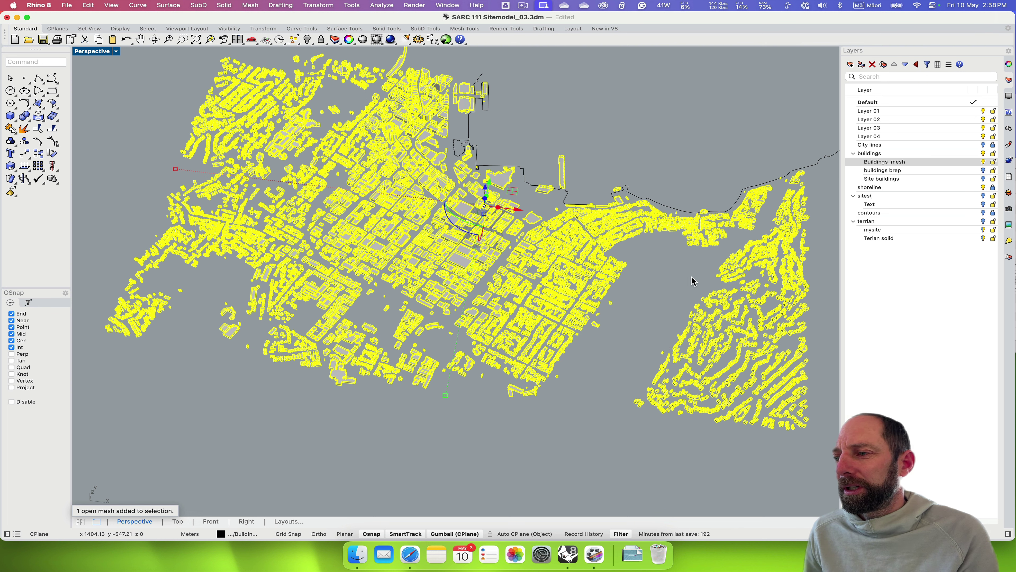
Hide the shoreline layer and launch Grasshopper with the mesh to brep definition.
{"action": "left_click", "coordinate": [983, 187]}
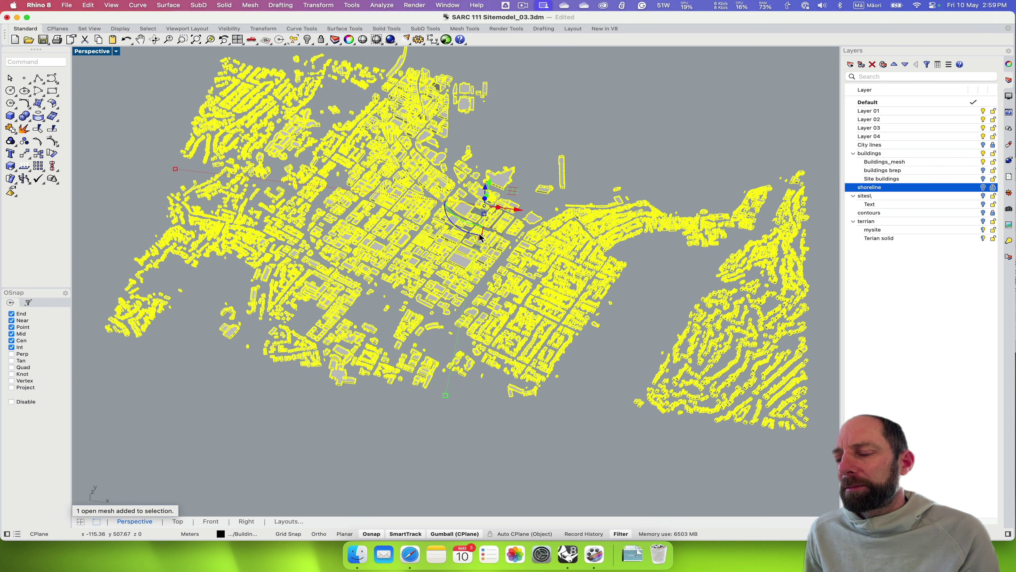
{"action": "left_click", "coordinate": [919, 356]}
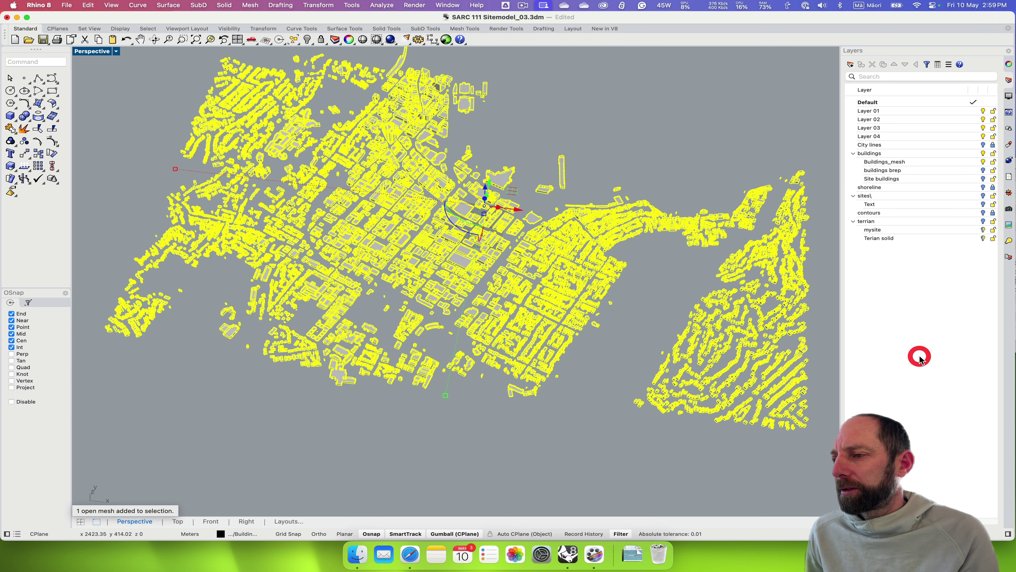
{"action": "left_click", "coordinate": [446, 40]}
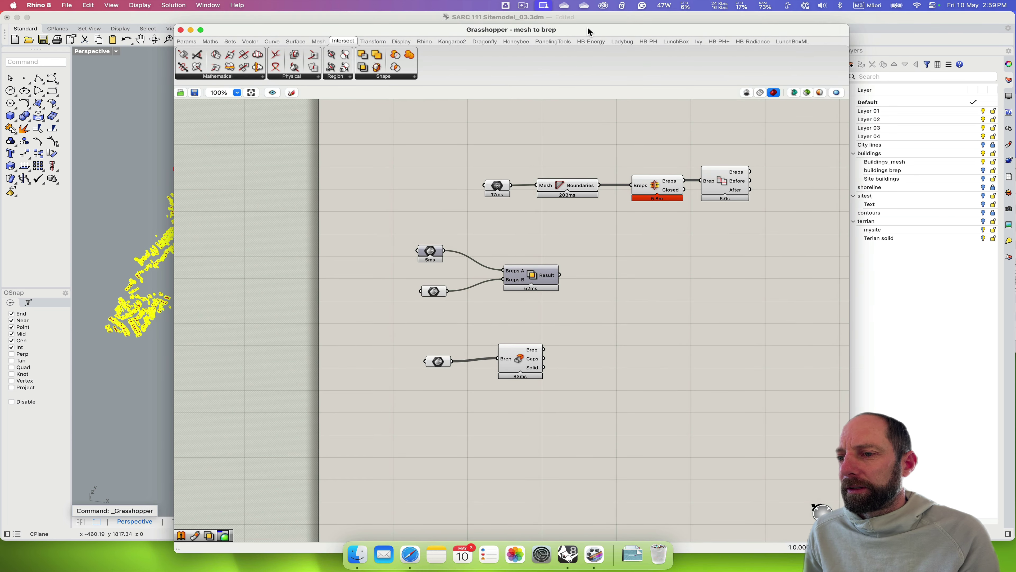
Move the five lower components down the canvas and place an Exceptions component near the top.
{"action": "left_click_drag", "start_coordinate": [587, 27], "coordinate": [597, 31]}
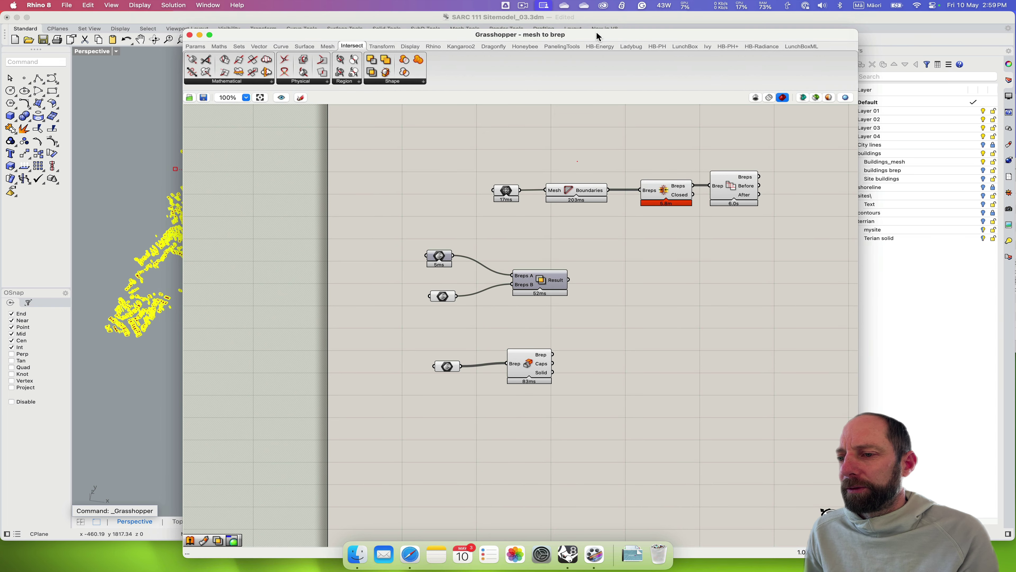
{"action": "left_click_drag", "start_coordinate": [582, 410], "coordinate": [408, 235]}
{"action": "left_click_drag", "start_coordinate": [542, 277], "coordinate": [560, 361]}
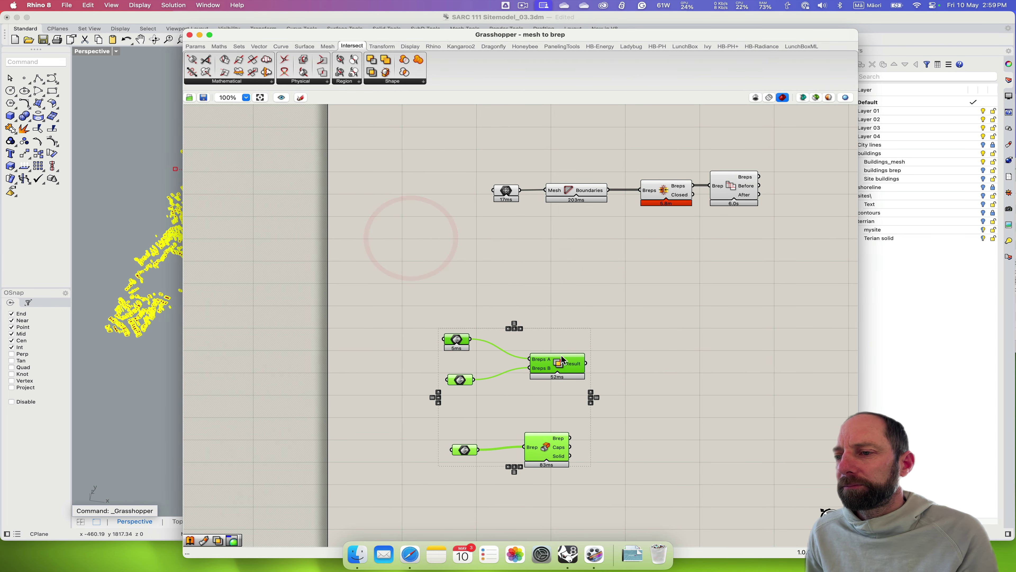
{"action": "left_click", "coordinate": [611, 287]}
{"action": "left_click", "coordinate": [195, 46]}
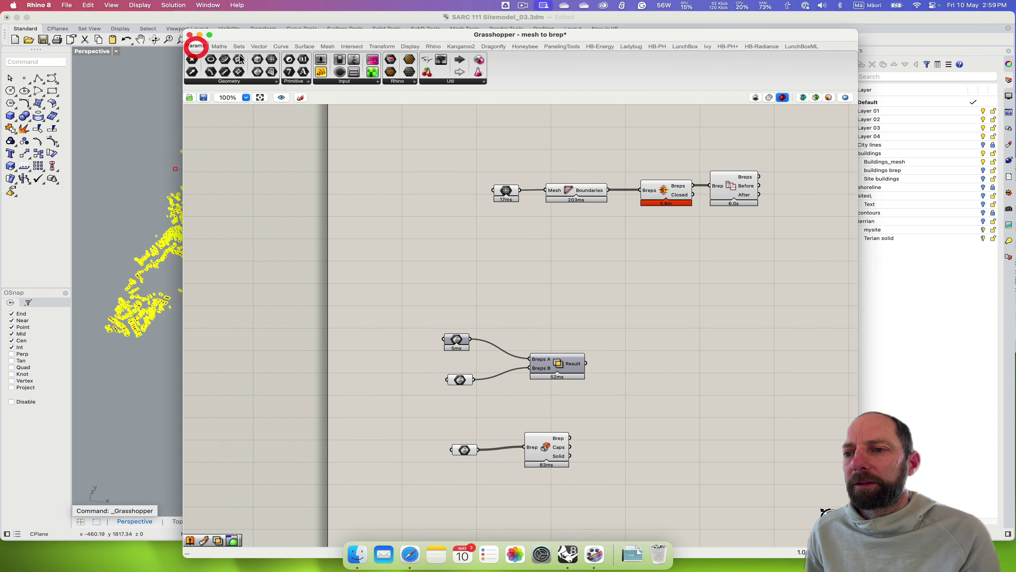
{"action": "left_click_drag", "start_coordinate": [426, 60], "coordinate": [404, 126]}
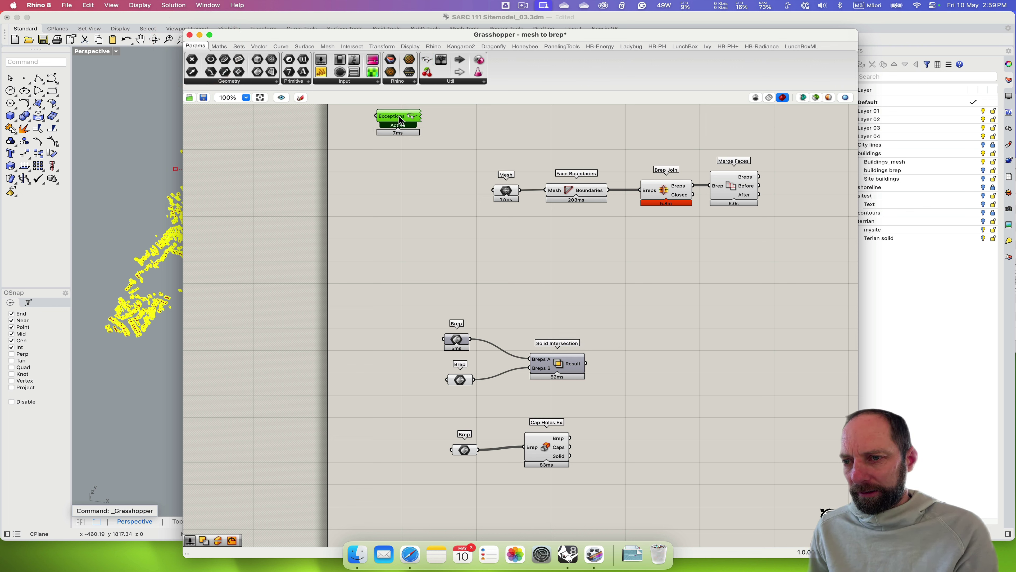
{"action": "left_click", "coordinate": [404, 125]}
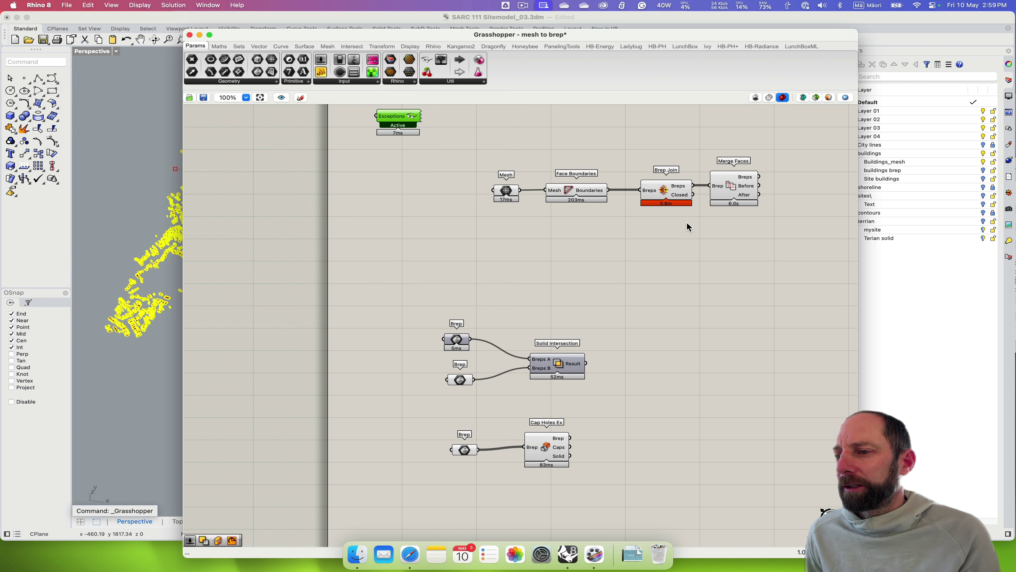
Inspect the Mesh parameter's options, then reveal Face Boundaries on the Mesh tab.
{"action": "mouse_move", "coordinate": [507, 195]}
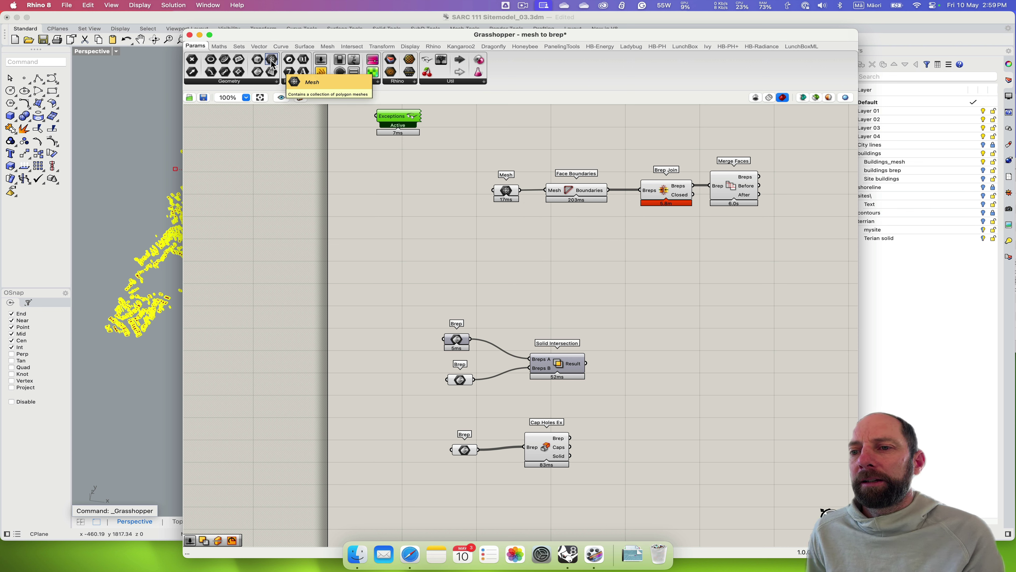
{"action": "left_click", "coordinate": [507, 191]}
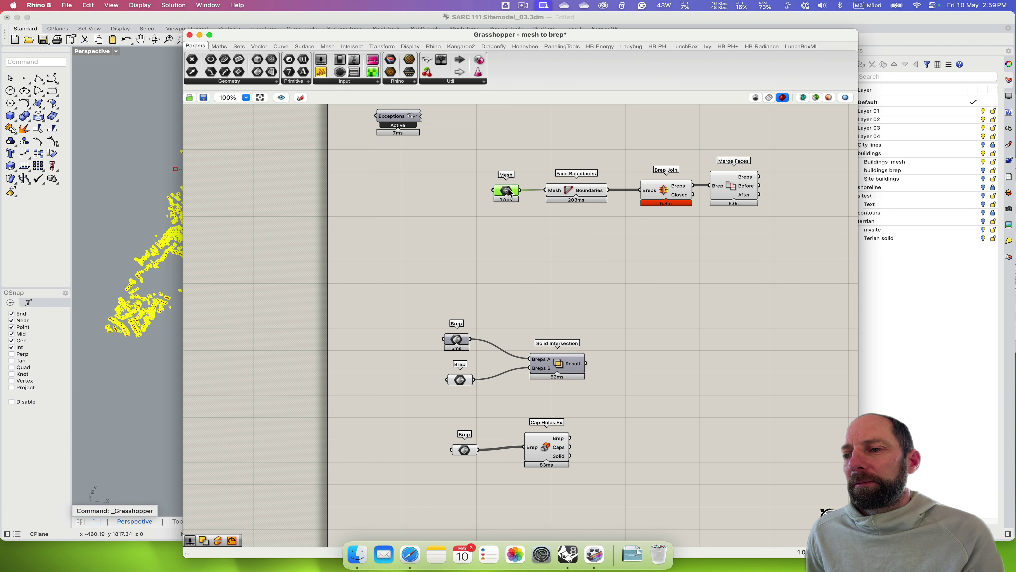
{"action": "right_click", "coordinate": [508, 191]}
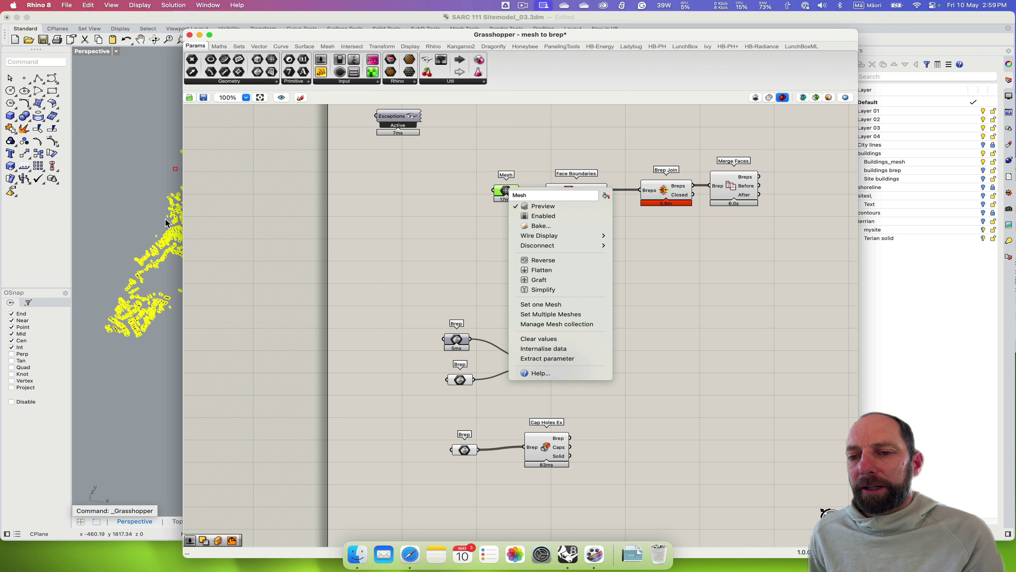
{"action": "left_click", "coordinate": [458, 235]}
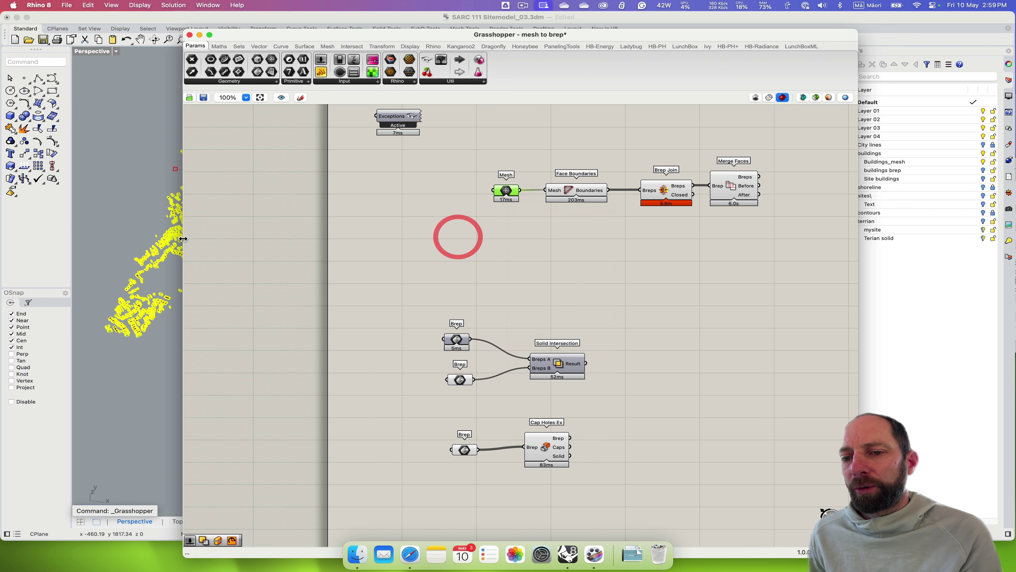
{"action": "key", "text": "alt+super"}
{"action": "left_click", "coordinate": [575, 192], "text": "alt+super"}
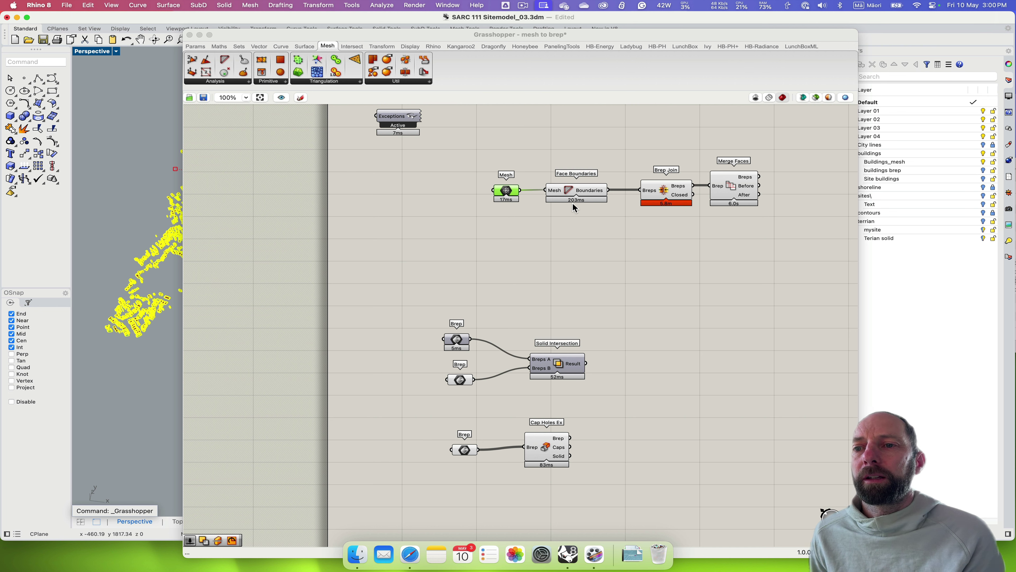
{"action": "left_click", "coordinate": [597, 37]}
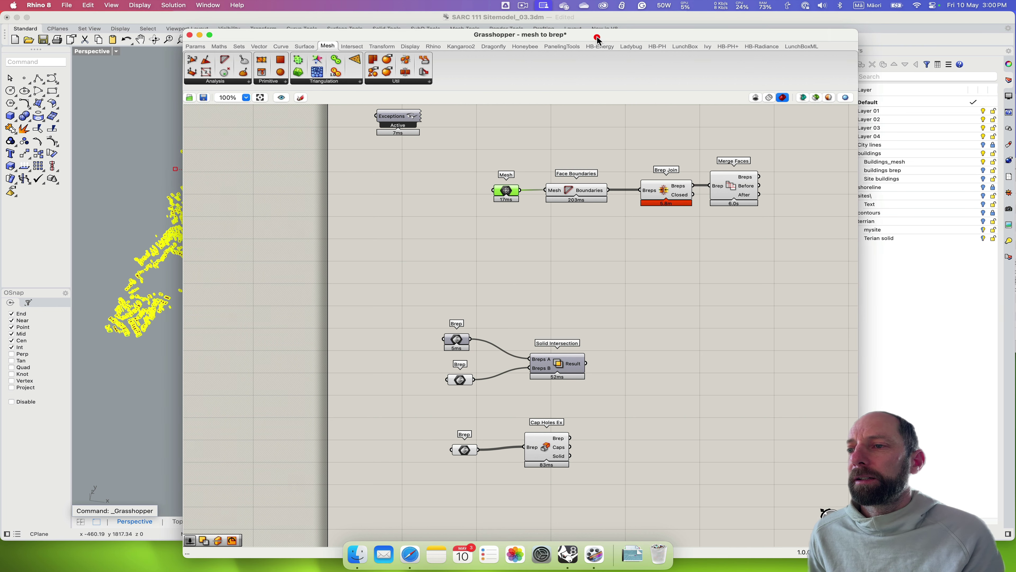
{"action": "left_click", "coordinate": [143, 6]}
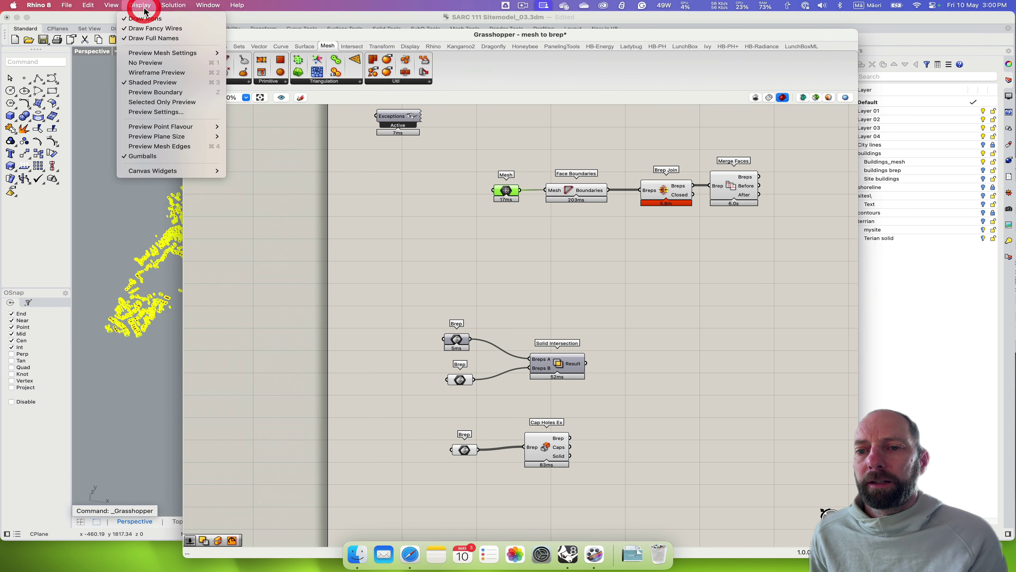
{"action": "mouse_move", "coordinate": [165, 176]}
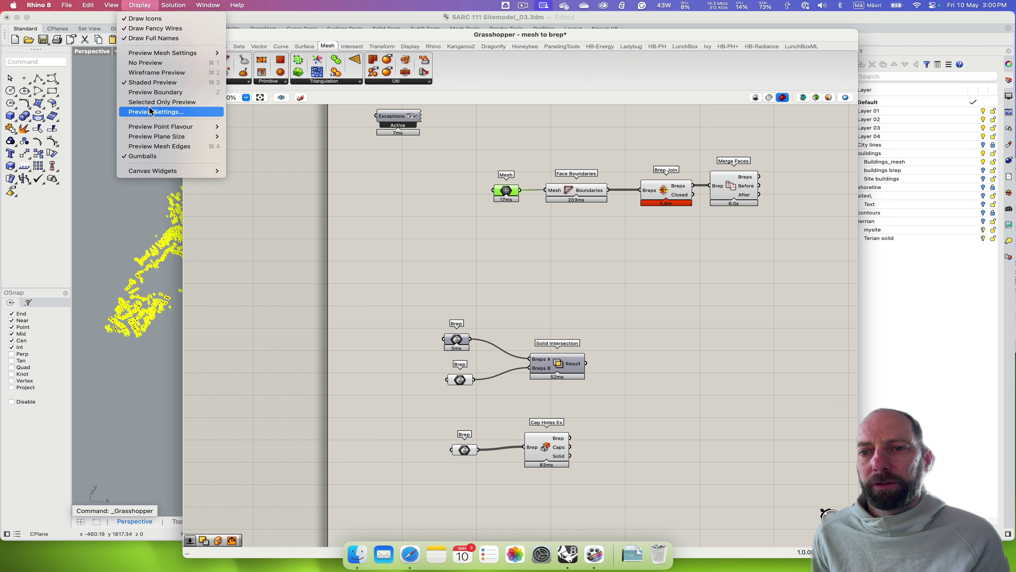
{"action": "mouse_move", "coordinate": [108, 9]}
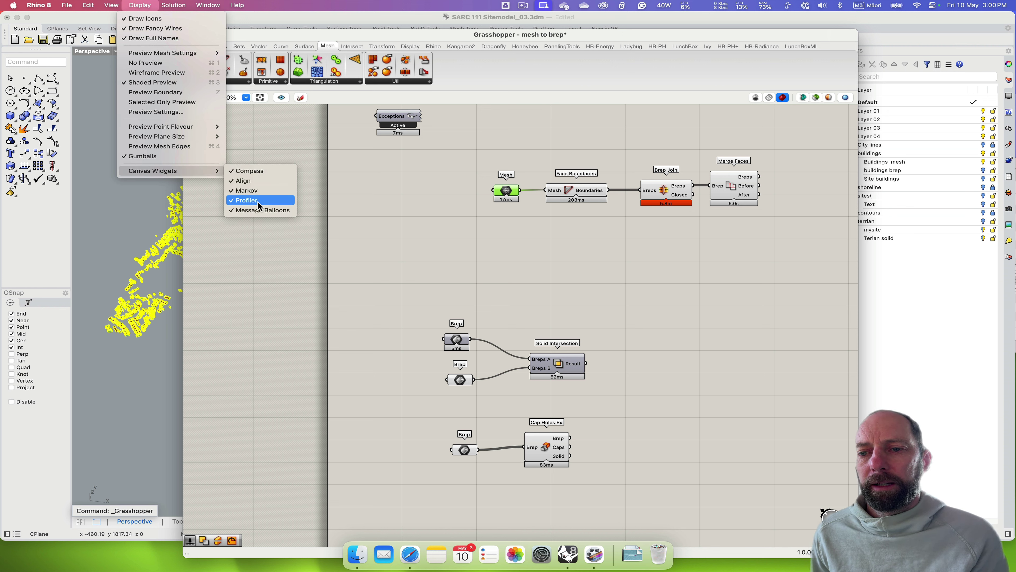
{"action": "left_click", "coordinate": [647, 237]}
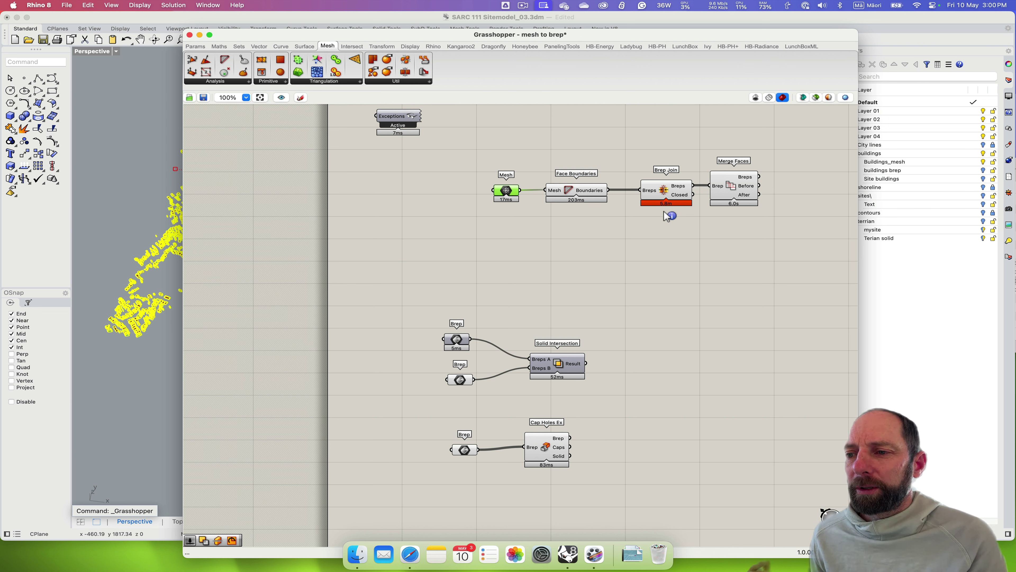
Check the Boundaries output and Brep Join input data, then lower Grasshopper to show Rhino.
{"action": "mouse_move", "coordinate": [593, 193]}
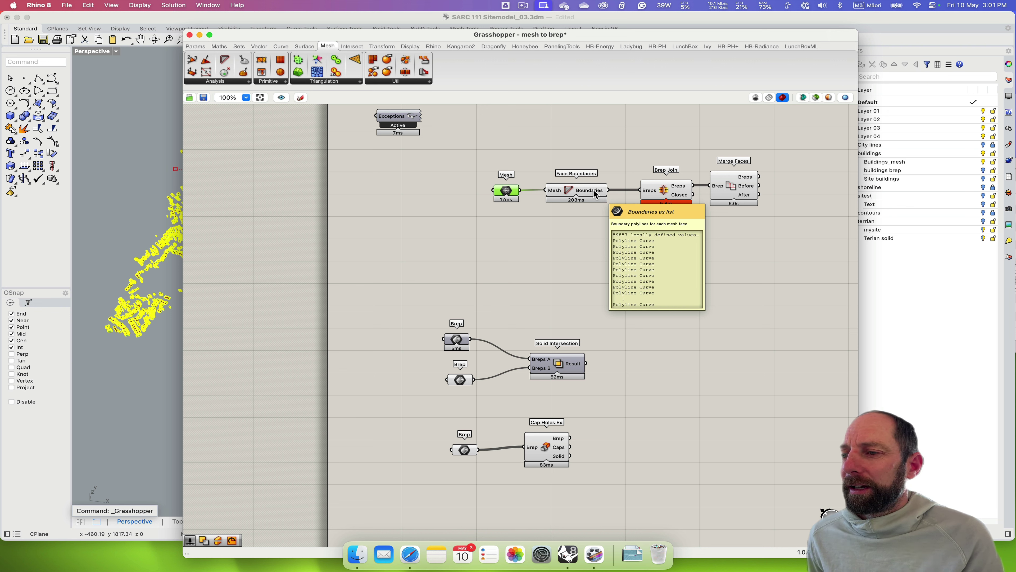
{"action": "mouse_move", "coordinate": [649, 194]}
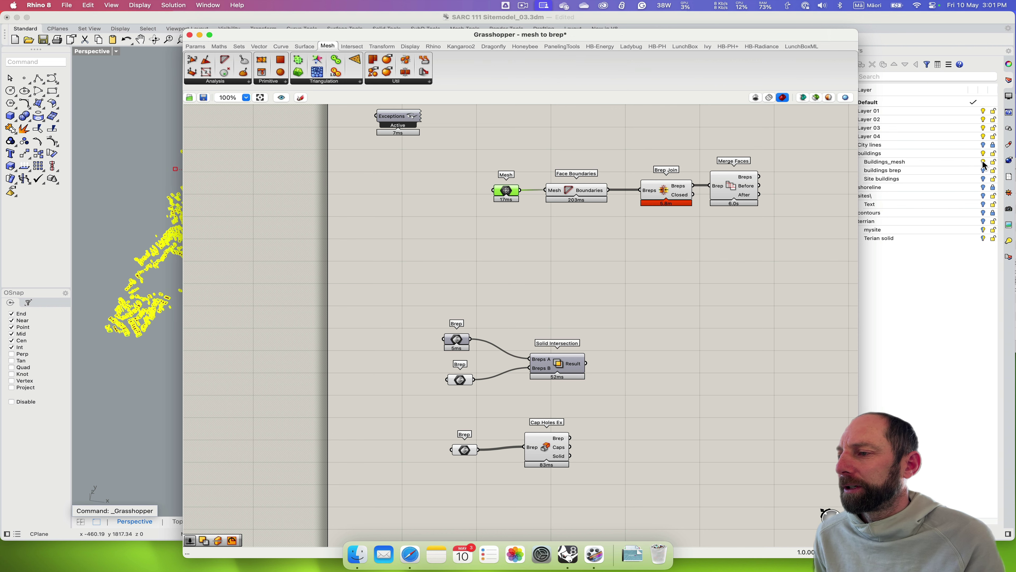
{"action": "left_click_drag", "start_coordinate": [646, 50], "coordinate": [658, 332]}
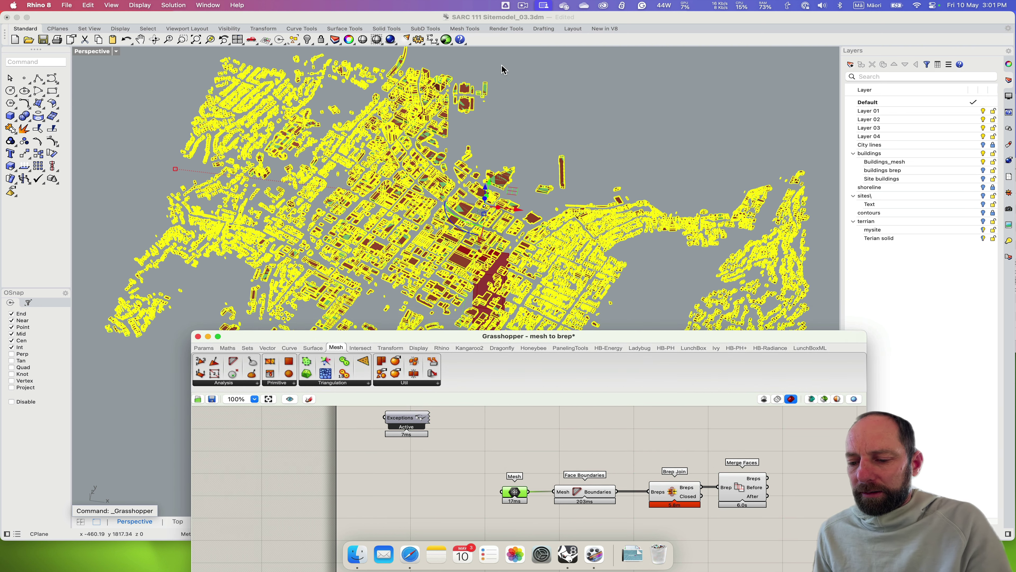
{"action": "key", "text": "super+space"}
{"action": "type", "text": "pr"}
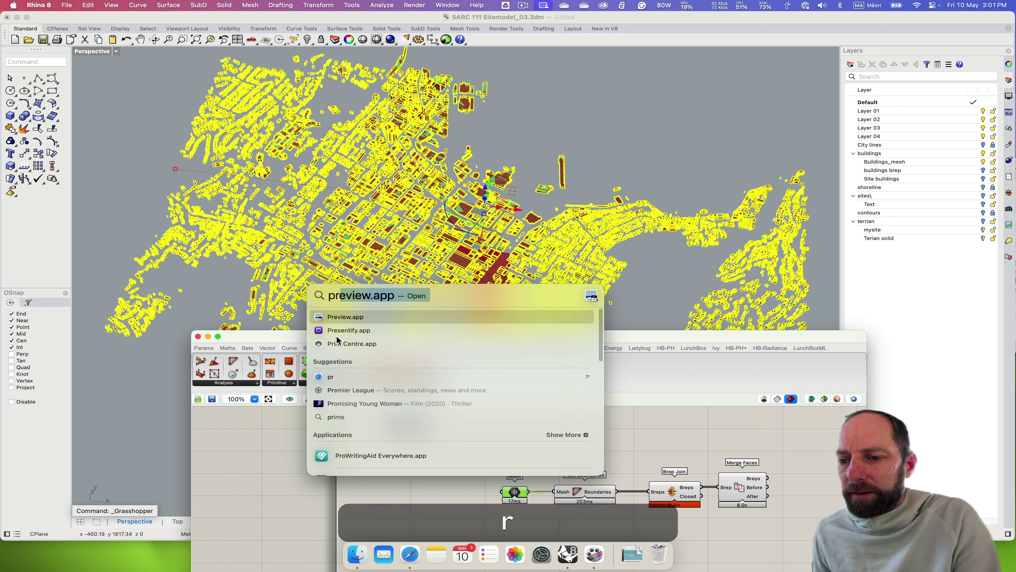
{"action": "left_click", "coordinate": [340, 335]}
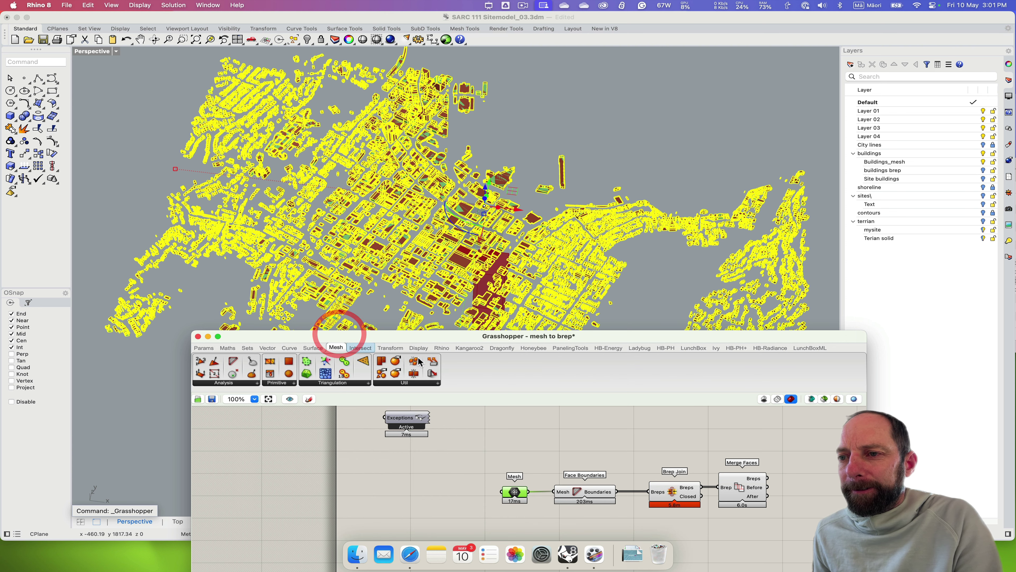
{"action": "left_click", "coordinate": [608, 386]}
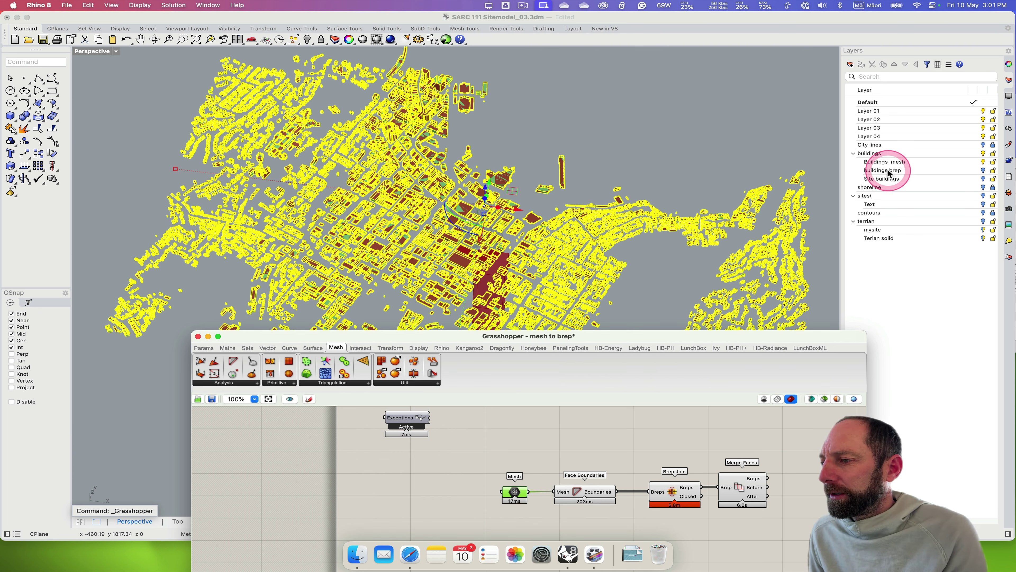
Turn off and lock Buildings_mesh, turn on buildings brep, and save the definition with Cmd+S.
{"action": "left_click", "coordinate": [983, 166]}
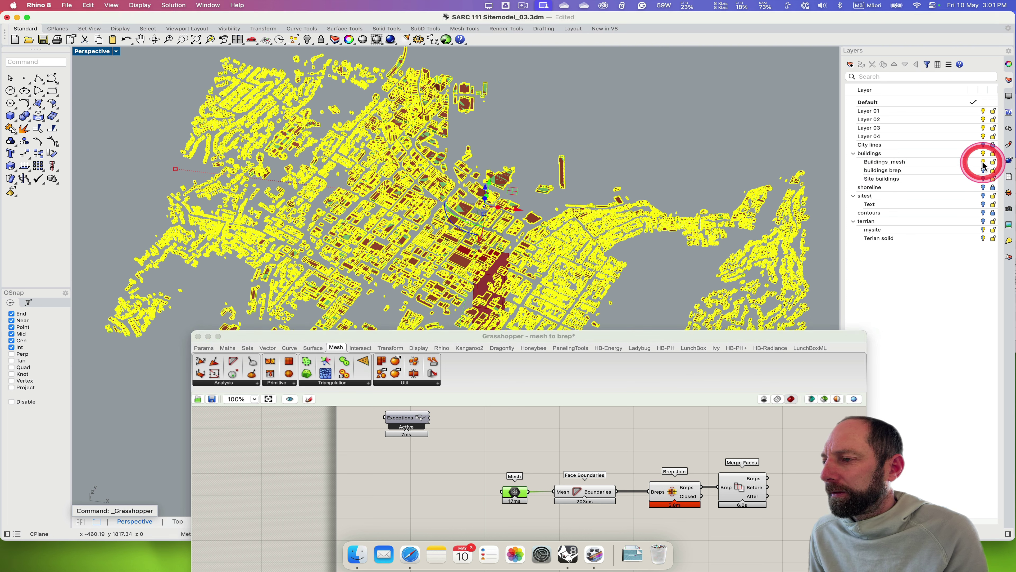
{"action": "left_click", "coordinate": [983, 162]}
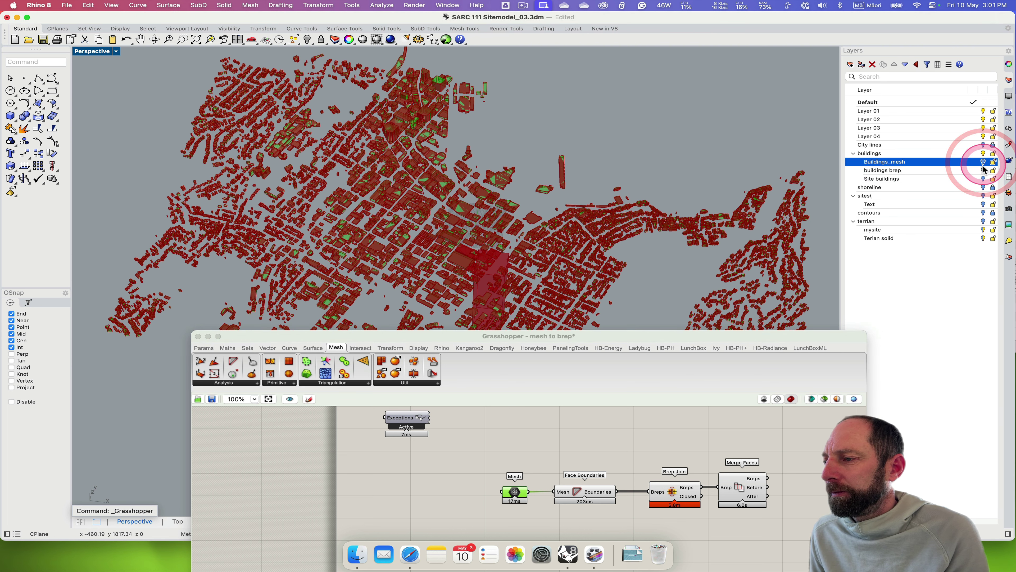
{"action": "left_click", "coordinate": [993, 162]}
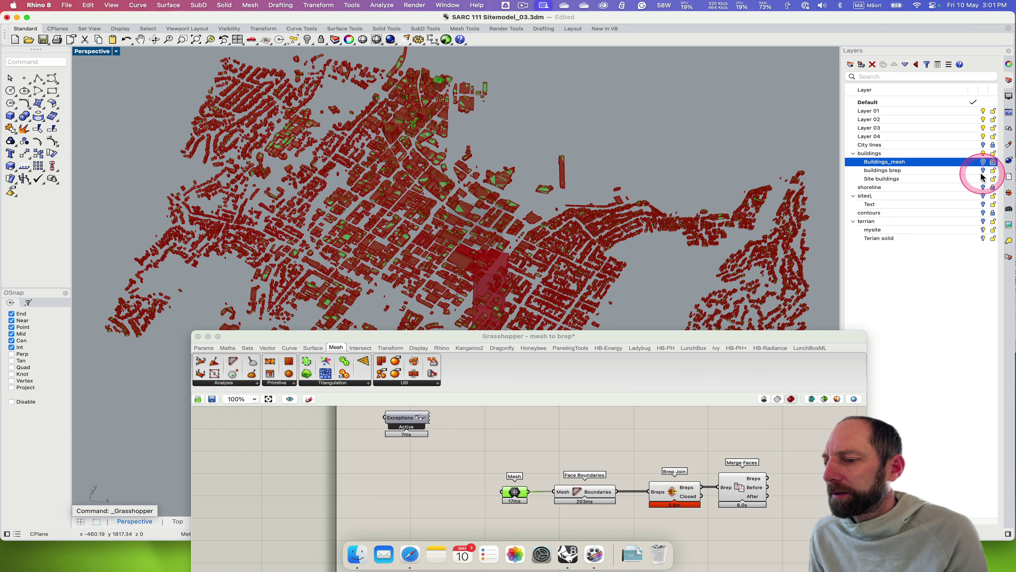
{"action": "left_click", "coordinate": [983, 171]}
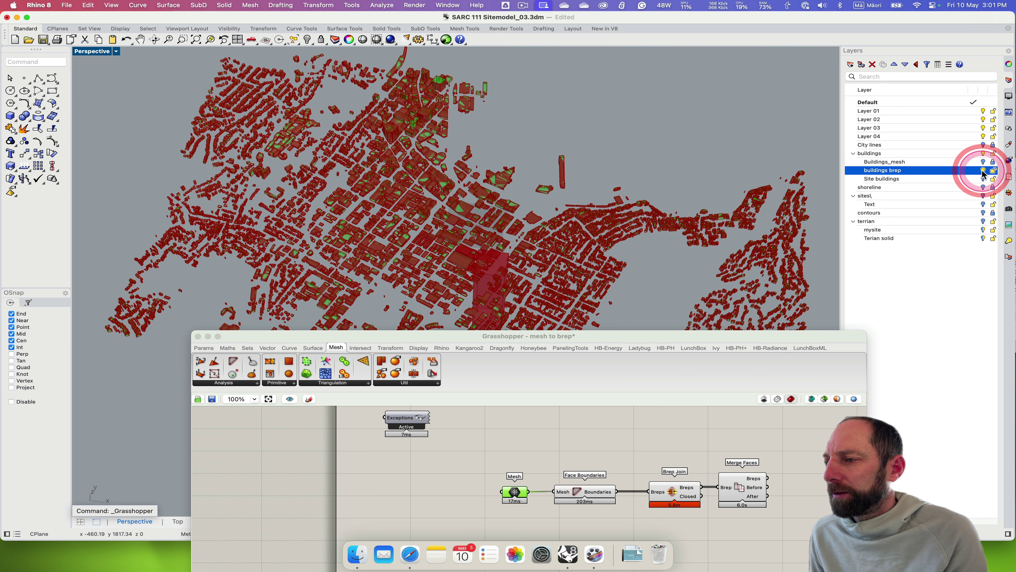
{"action": "left_click", "coordinate": [590, 340]}
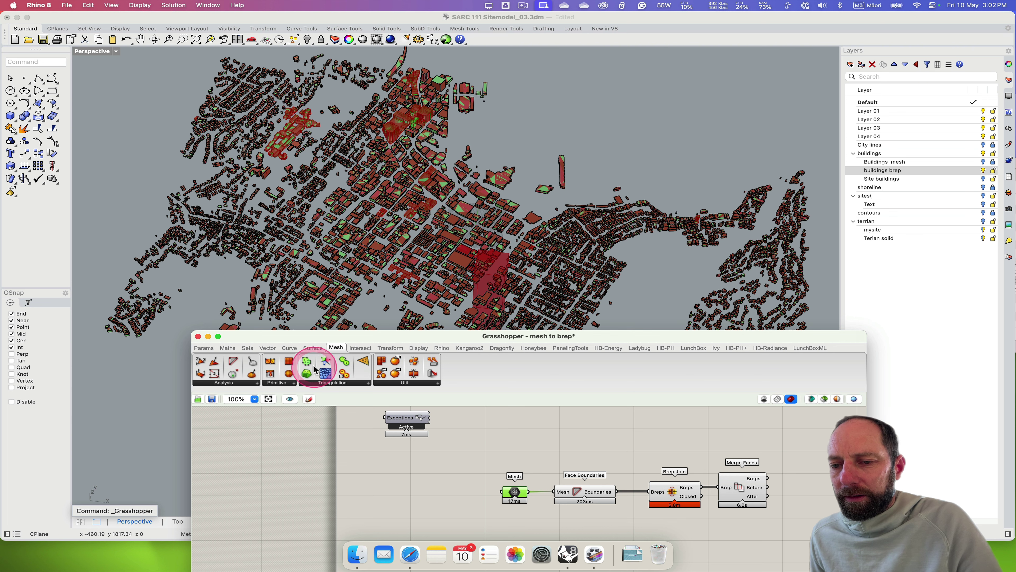
{"action": "key", "text": "super+s"}
Close Grasshopper, select city-centre buildings, and nudge a small one with the gumball.
{"action": "left_click", "coordinate": [198, 337]}
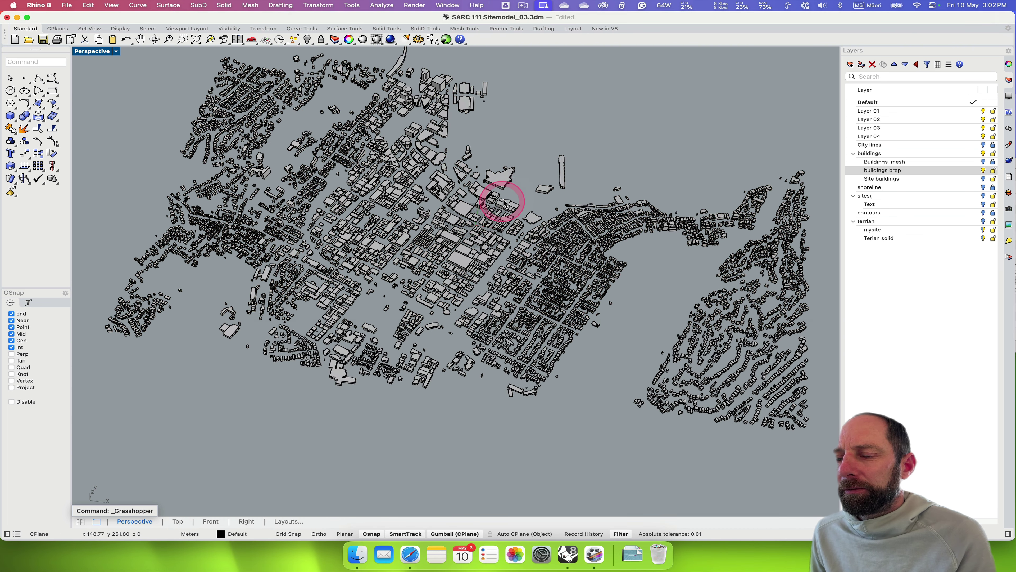
{"action": "left_click", "coordinate": [497, 177]}
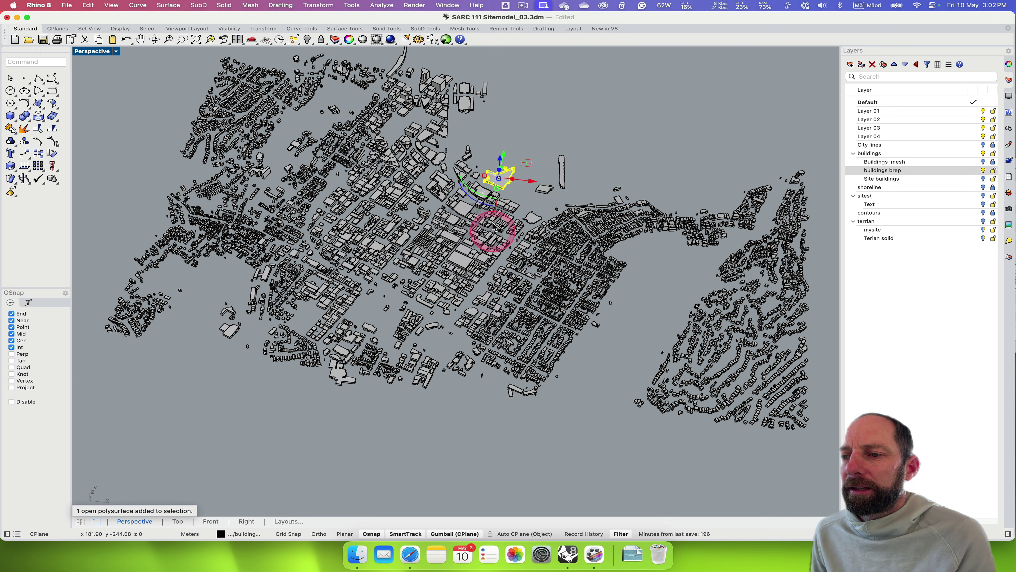
{"action": "scroll", "coordinate": [488, 210], "scroll_direction": "up", "scroll_amount": 5}
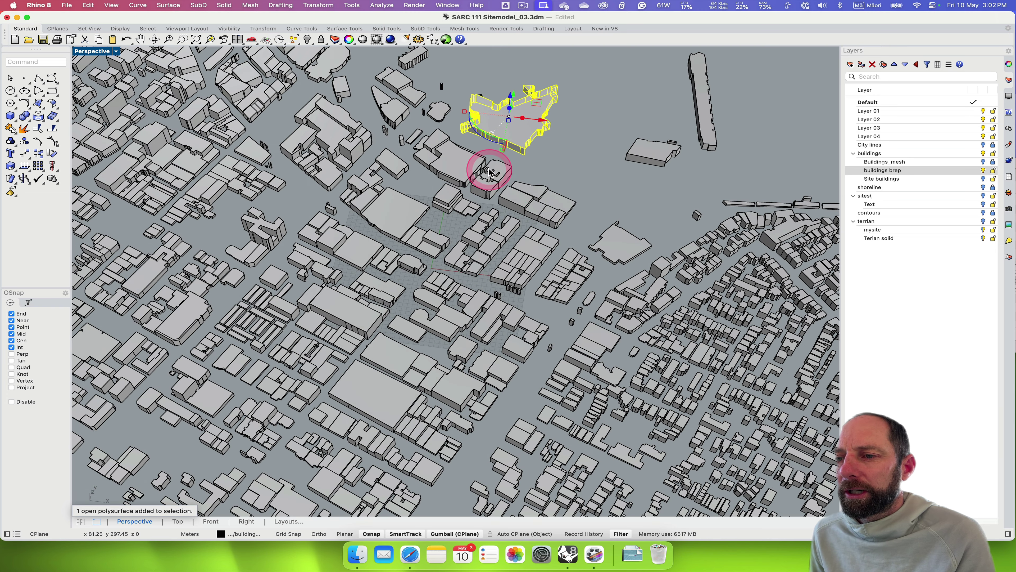
{"action": "left_click", "coordinate": [472, 168]}
{"action": "left_click_drag", "start_coordinate": [506, 171], "coordinate": [556, 192]}
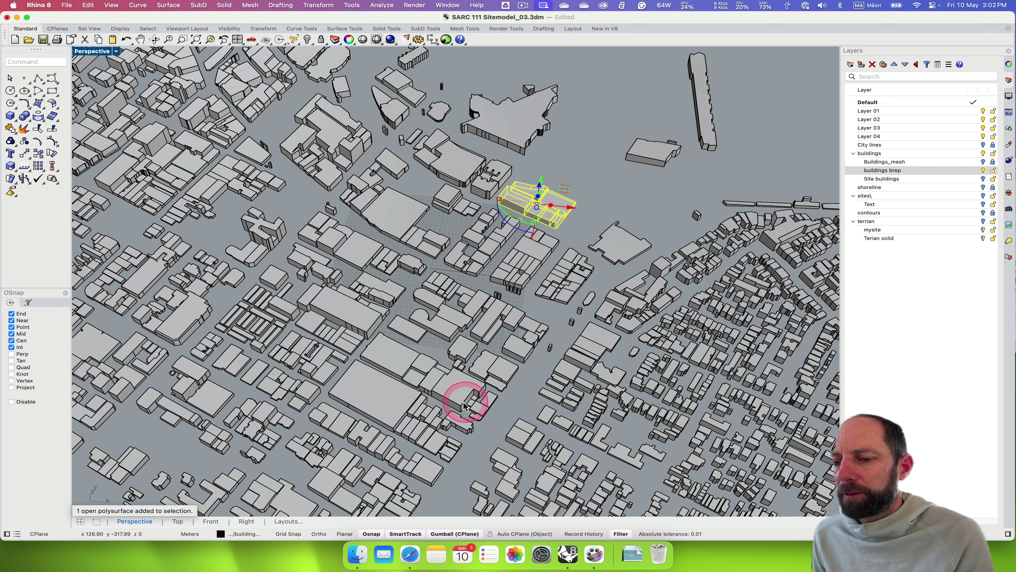
{"action": "left_click", "coordinate": [458, 398]}
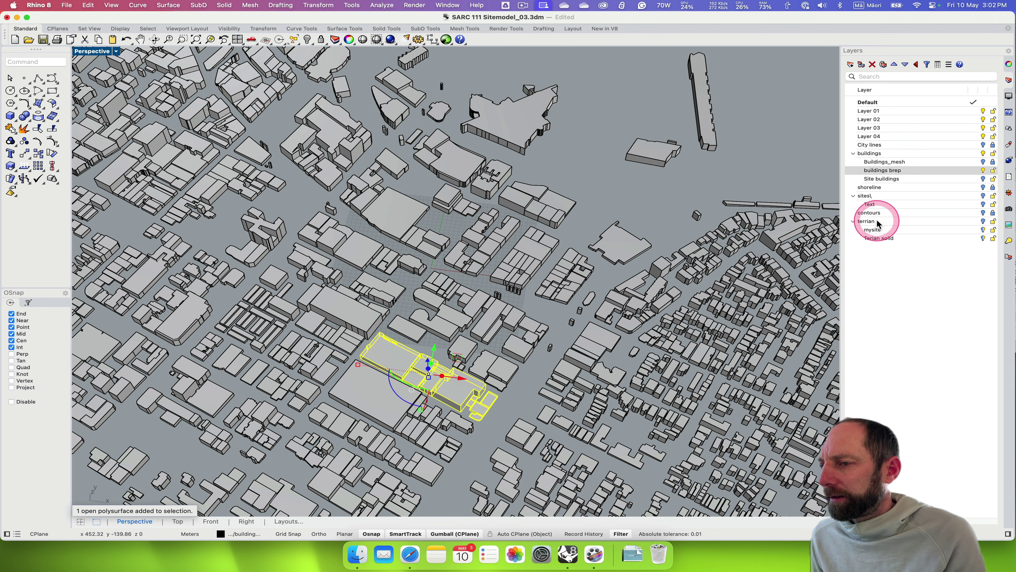
Maximize the Top viewport, turn on the sites layer, and switch Top to Wireframe.
{"action": "left_click", "coordinate": [96, 54]}
{"action": "double_click", "coordinate": [95, 54]}
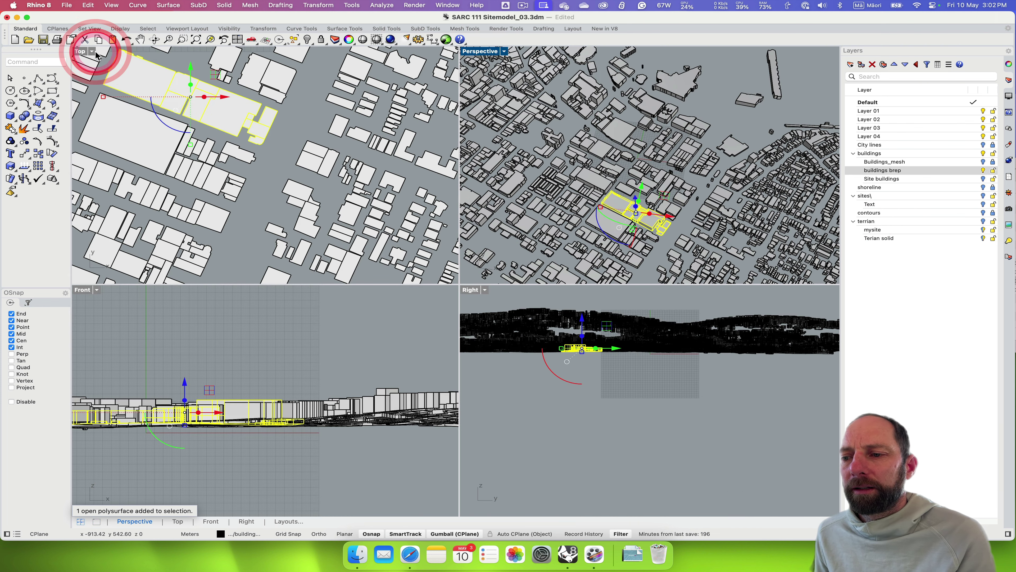
{"action": "double_click", "coordinate": [80, 52]}
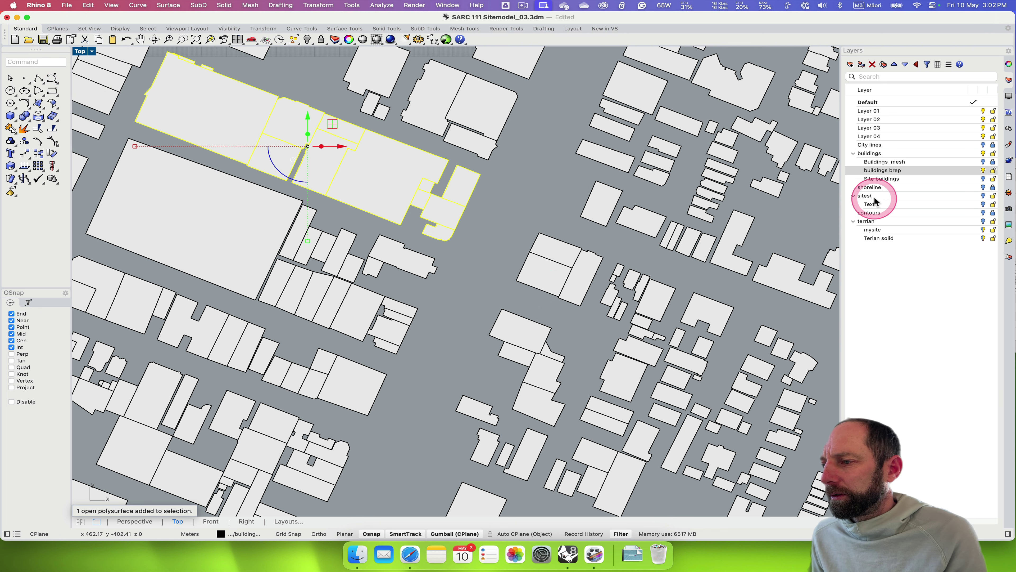
{"action": "left_click", "coordinate": [983, 196]}
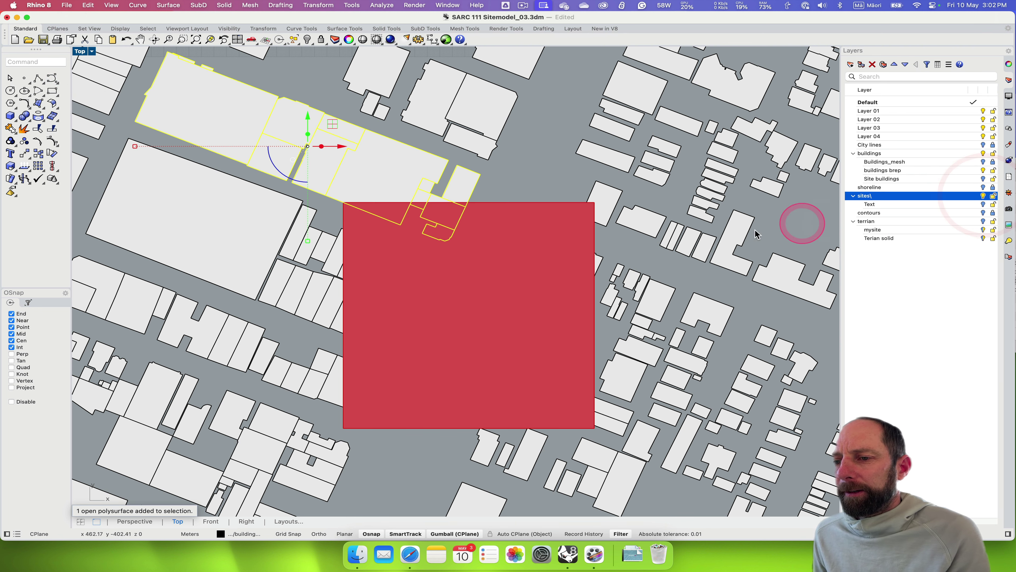
{"action": "left_click", "coordinate": [92, 52]}
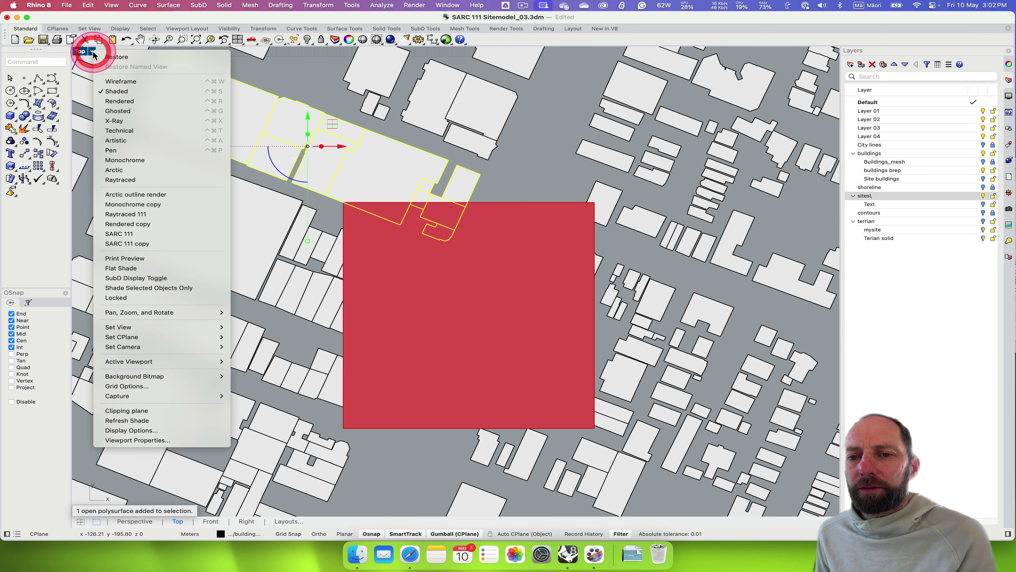
{"action": "left_click", "coordinate": [125, 82]}
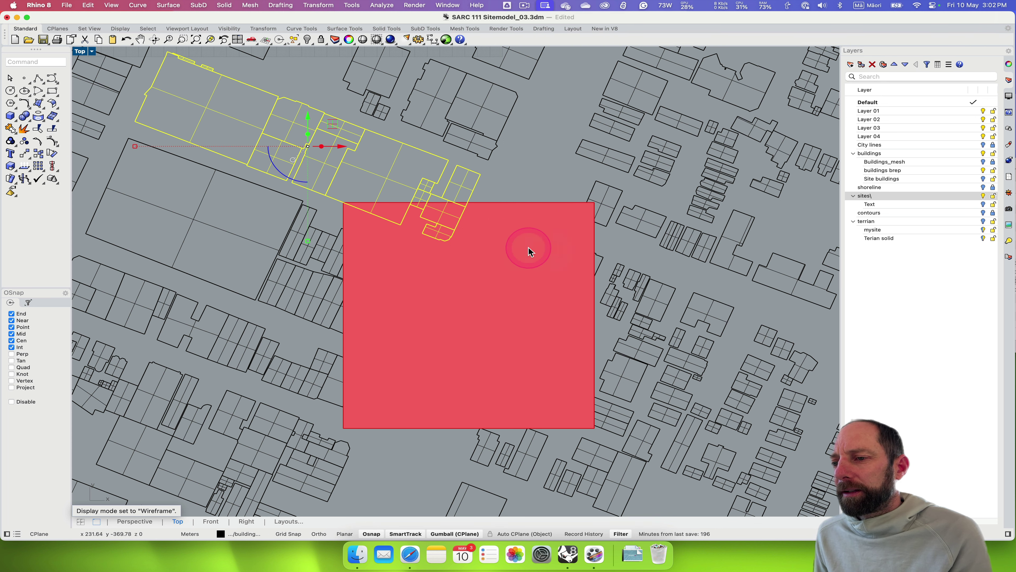
Change the red site square's object Display Mode from Shaded to Wireframe.
{"action": "left_click", "coordinate": [521, 209]}
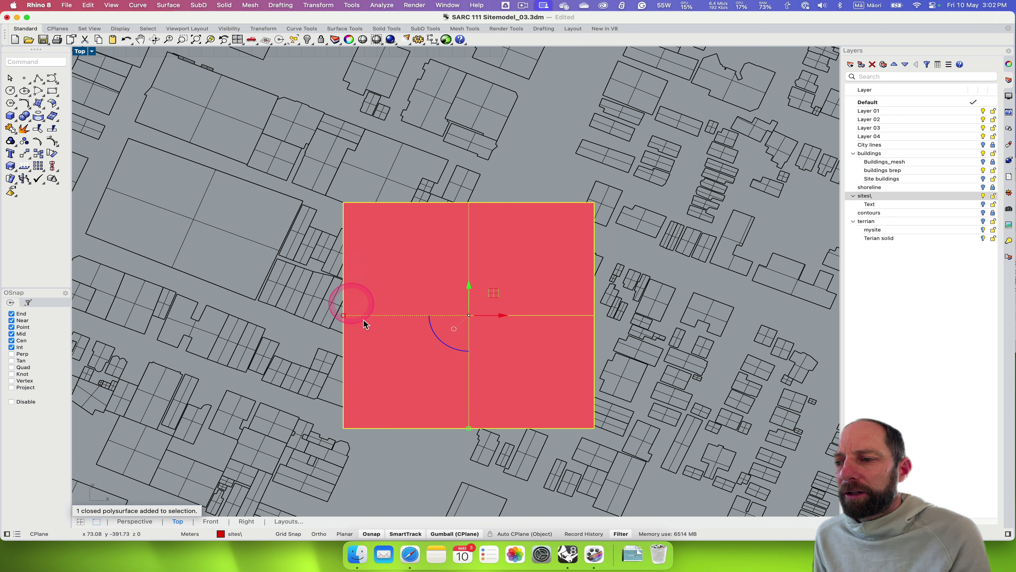
{"action": "left_click", "coordinate": [1008, 65]}
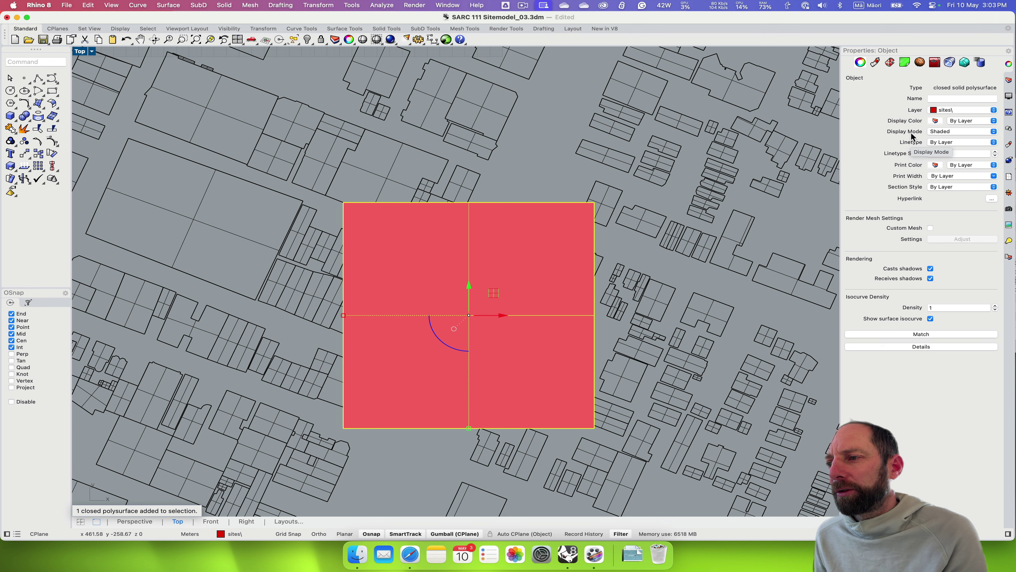
{"action": "left_click", "coordinate": [941, 135]}
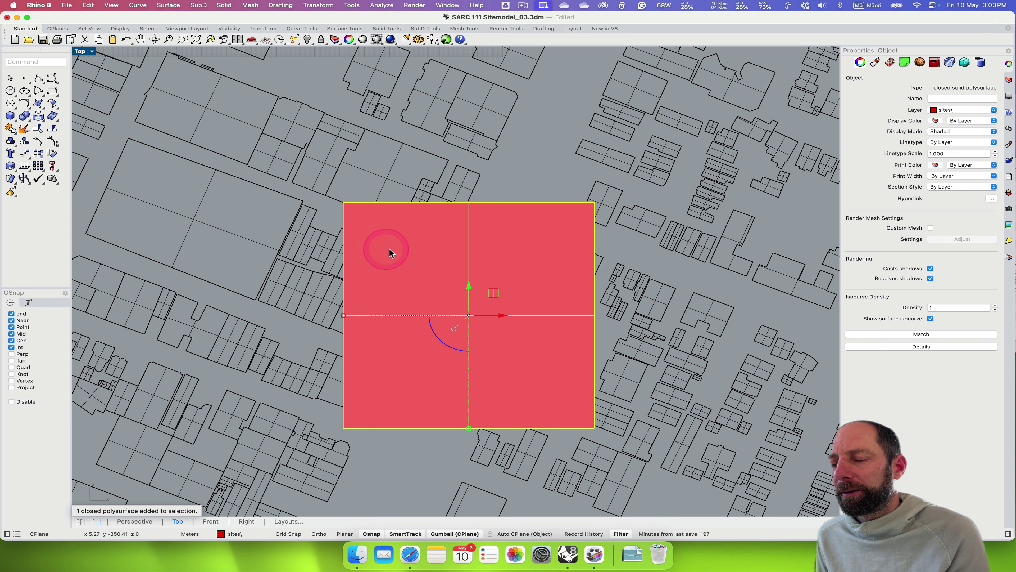
{"action": "left_click", "coordinate": [994, 132]}
{"action": "left_click", "coordinate": [961, 125]}
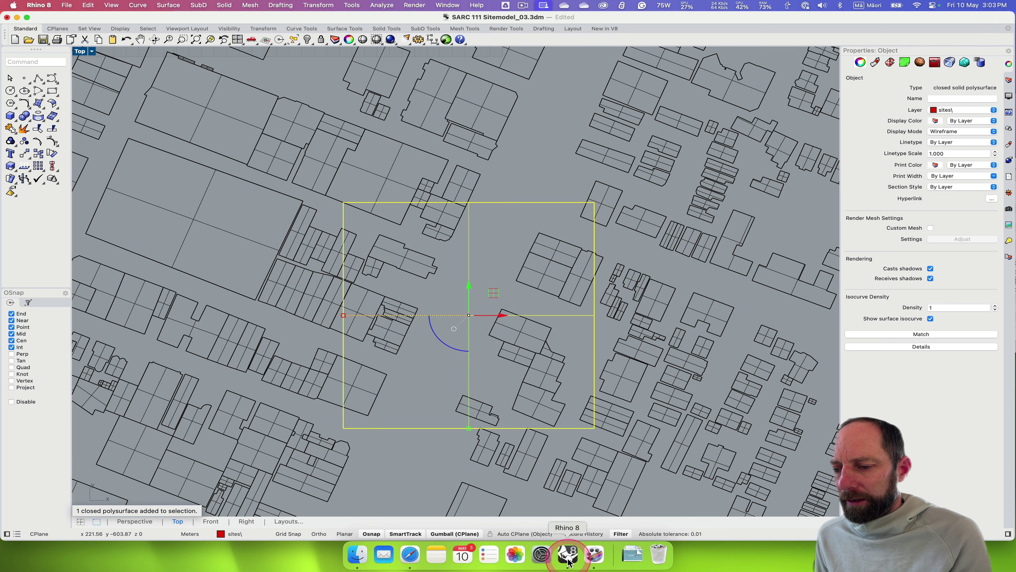
Reopen the mesh to brep definition, shift its window aside, and drop a new Brep param.
{"action": "left_click", "coordinate": [447, 40]}
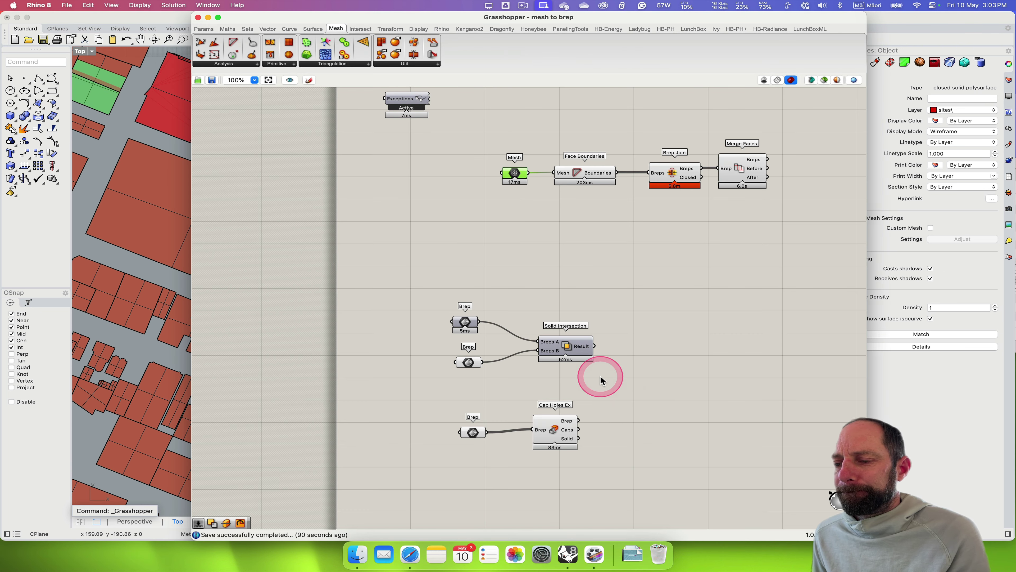
{"action": "left_click_drag", "start_coordinate": [556, 422], "coordinate": [570, 425]}
{"action": "left_click", "coordinate": [472, 432]}
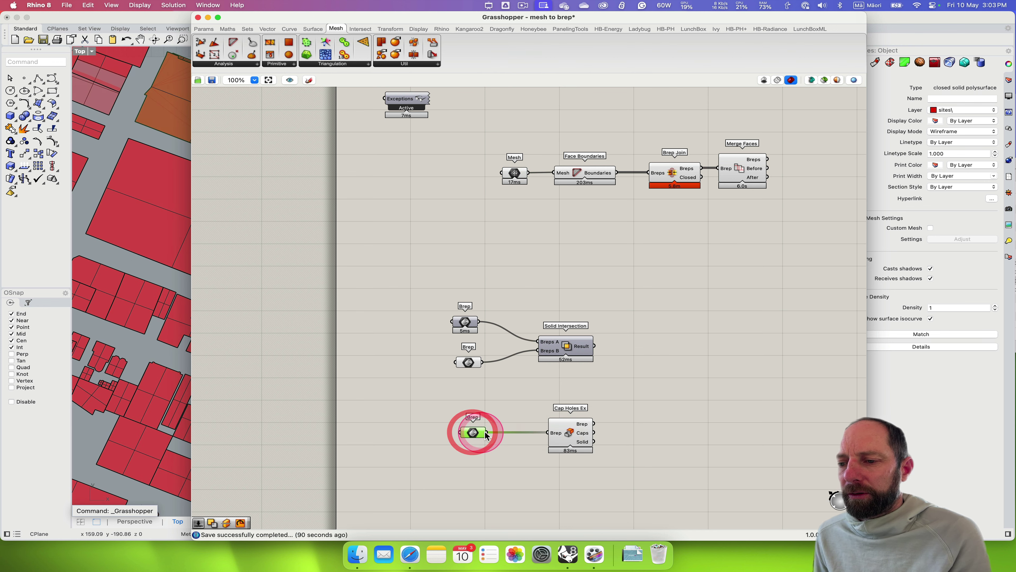
{"action": "left_click_drag", "start_coordinate": [391, 17], "coordinate": [821, 32]}
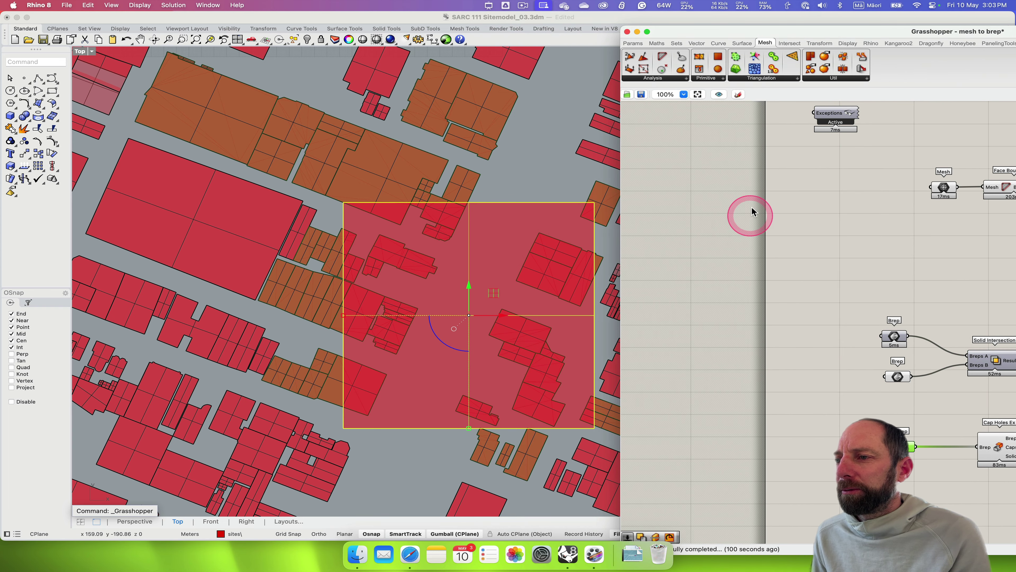
{"action": "left_click", "coordinate": [634, 42]}
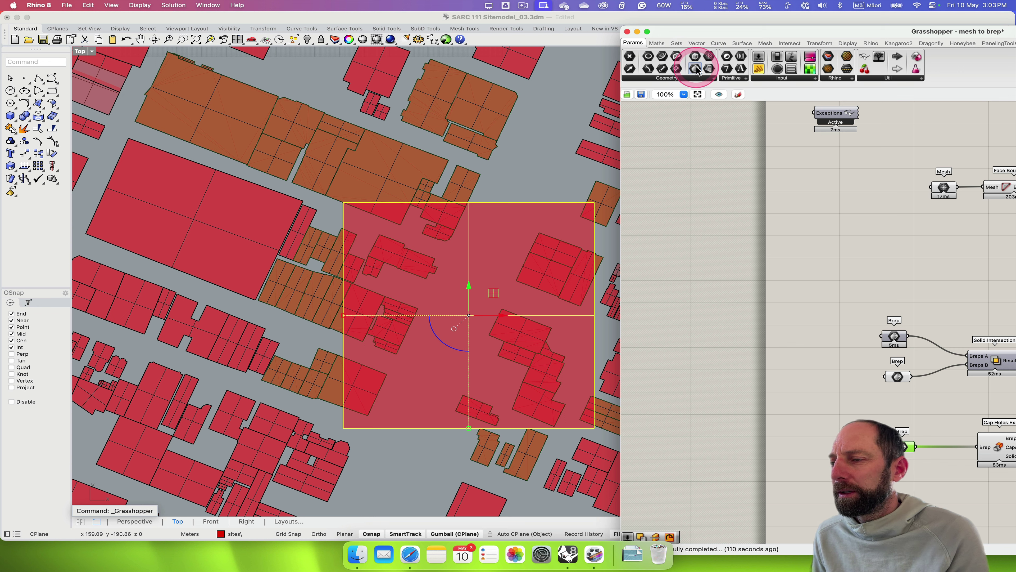
{"action": "left_click_drag", "start_coordinate": [697, 71], "coordinate": [907, 464]}
{"action": "right_click", "coordinate": [907, 449]}
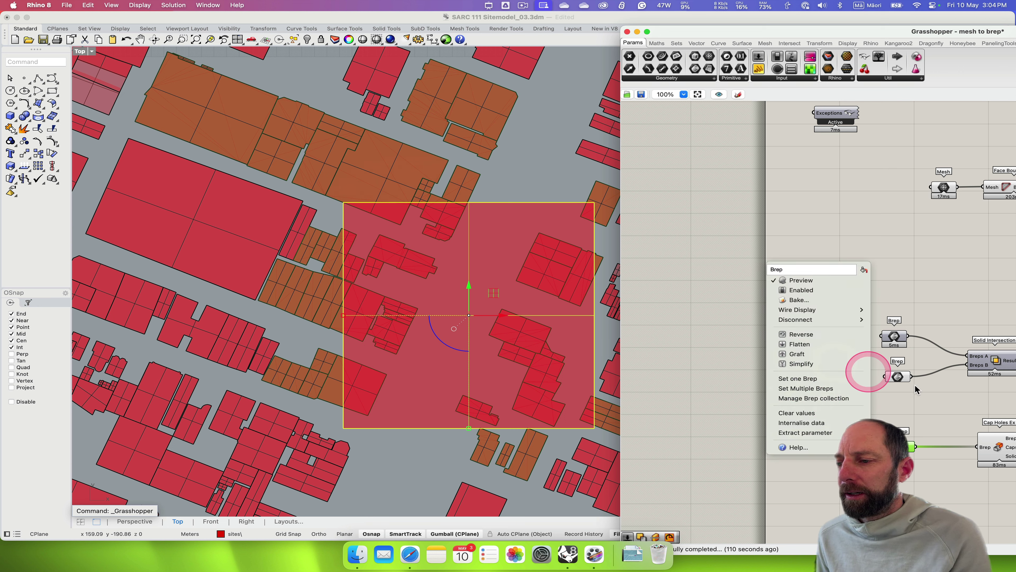
Start Reference multiple breps and pick the site square in the Rhino viewport.
{"action": "left_click", "coordinate": [808, 388]}
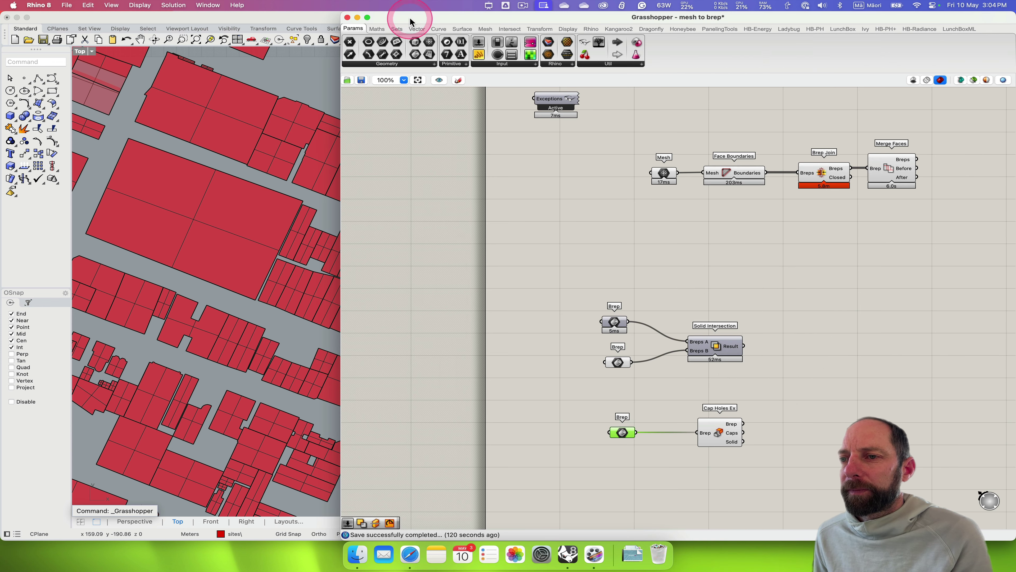
{"action": "left_click_drag", "start_coordinate": [410, 21], "coordinate": [697, 60]}
{"action": "left_click", "coordinate": [408, 165]}
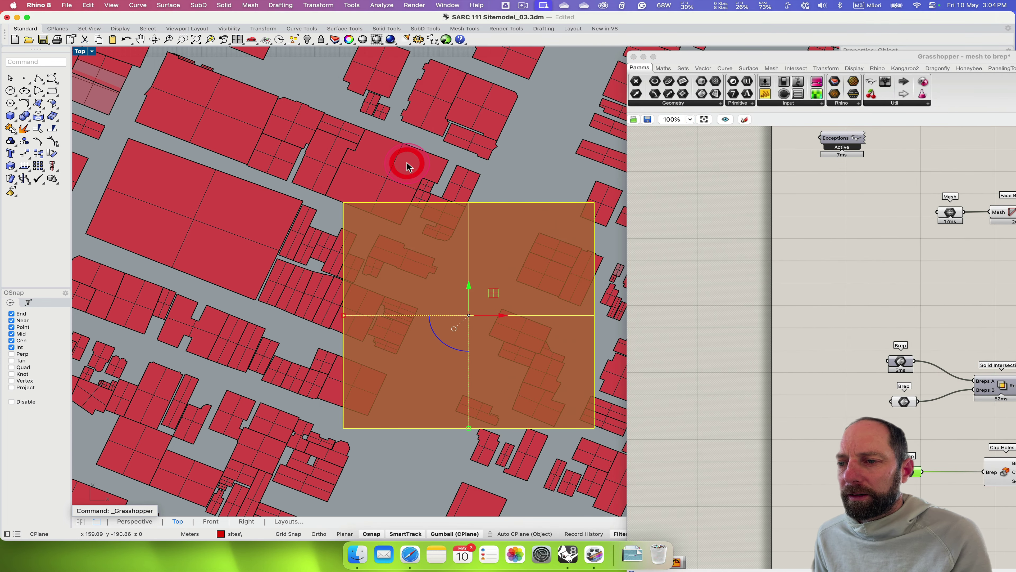
{"action": "left_click", "coordinate": [420, 163]}
{"action": "left_click", "coordinate": [446, 172]}
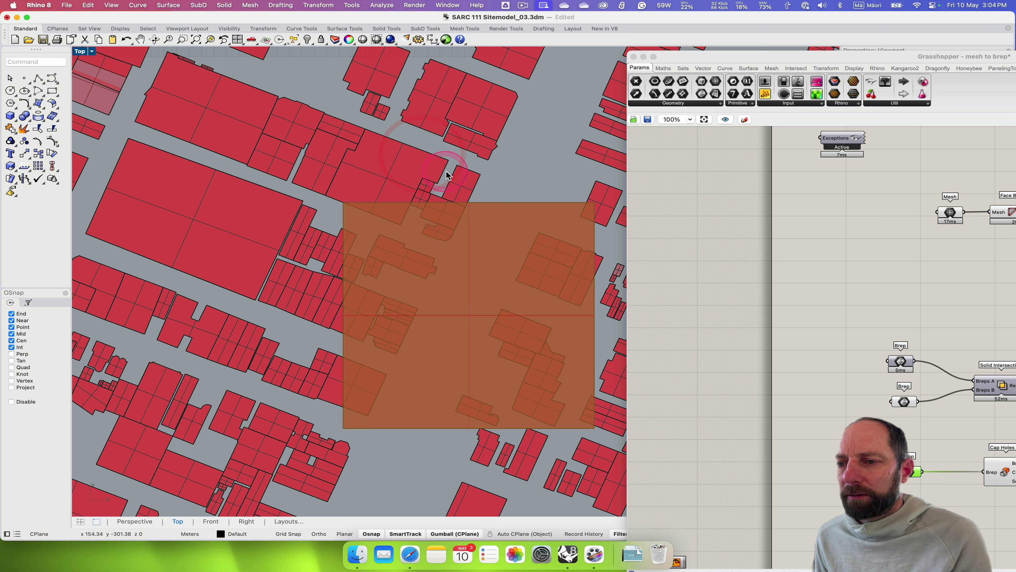
{"action": "left_click", "coordinate": [510, 203]}
{"action": "left_click", "coordinate": [522, 176]}
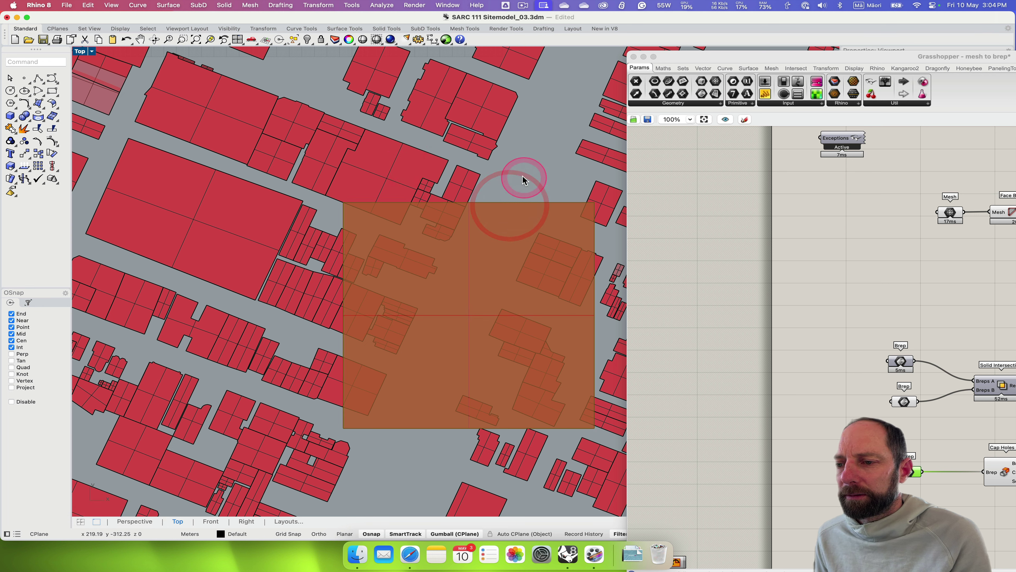
{"action": "left_click", "coordinate": [540, 190]}
Finish the reference with Enter, reposition Grasshopper, and reopen the Brep param's options.
{"action": "left_click", "coordinate": [821, 345]}
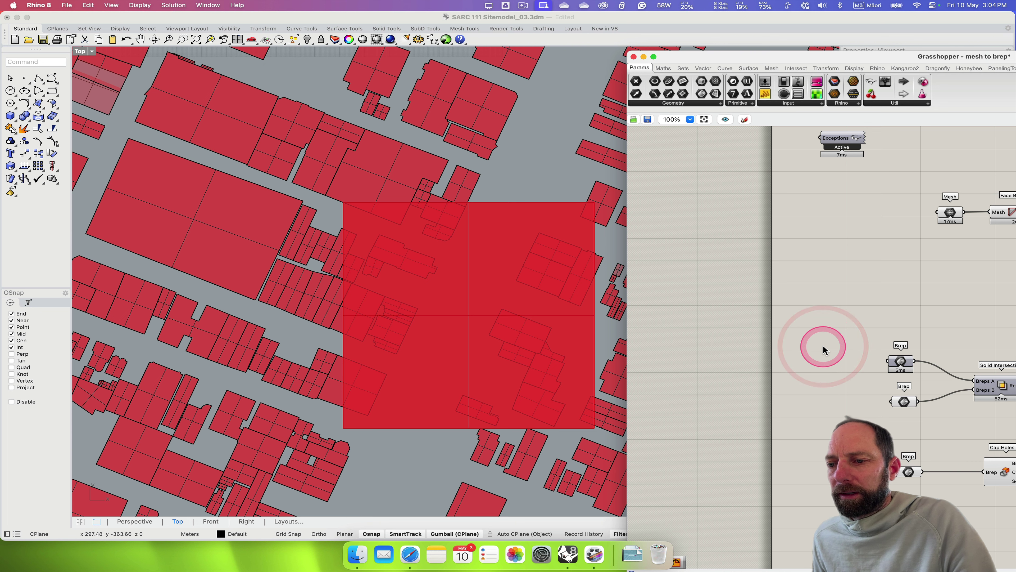
{"action": "left_click", "coordinate": [823, 348]}
{"action": "key", "text": "Return"}
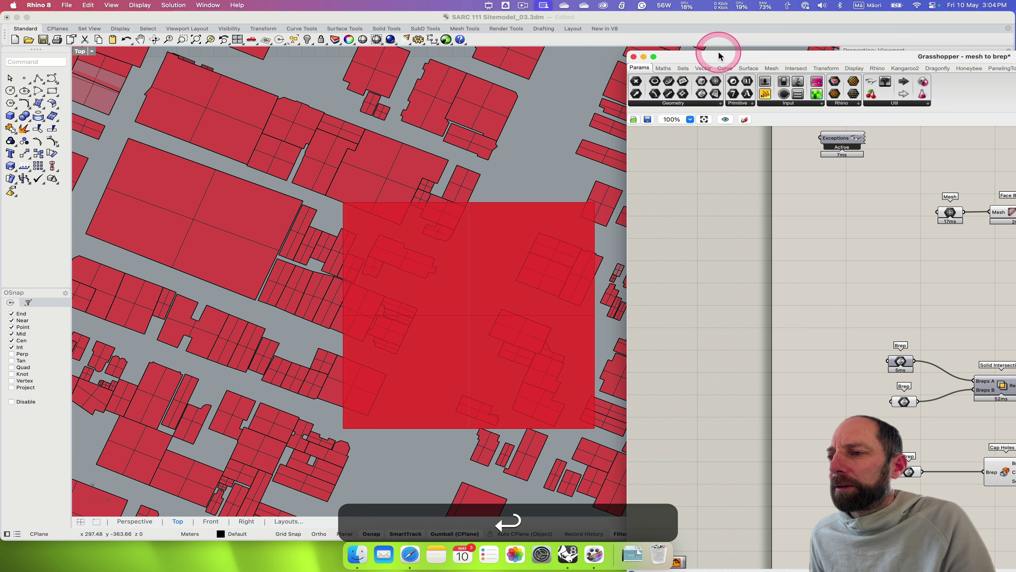
{"action": "left_click_drag", "start_coordinate": [717, 58], "coordinate": [686, 36]}
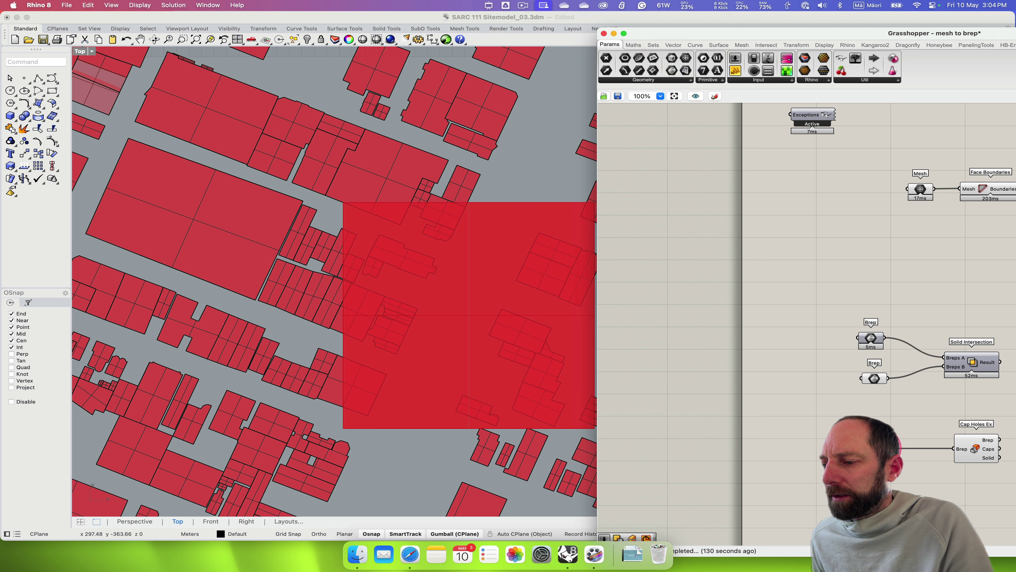
{"action": "right_click", "coordinate": [887, 445]}
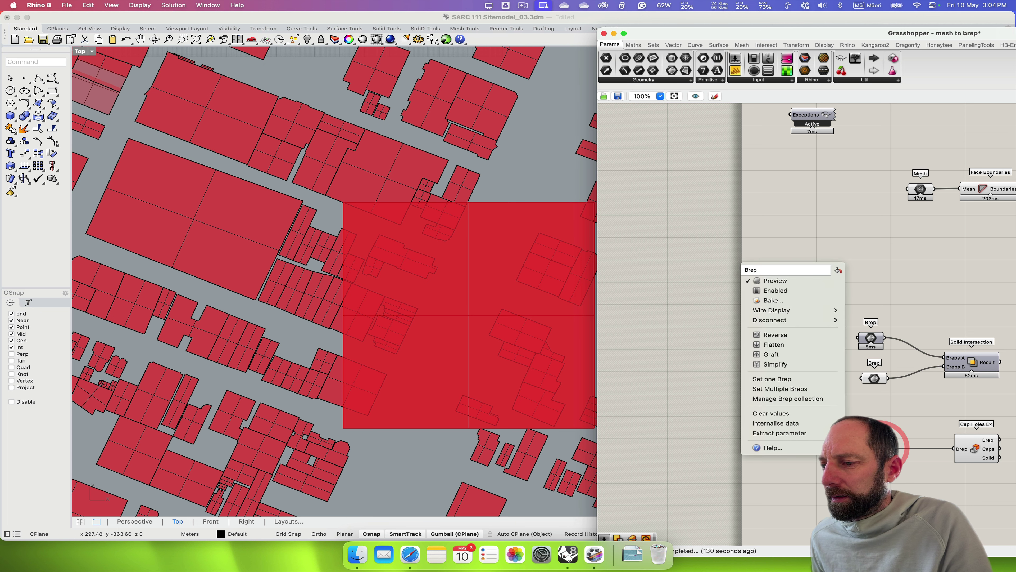
Pick the buildings north and north-east of the site square, checking the sites\ layer along the way.
{"action": "left_click", "coordinate": [799, 389]}
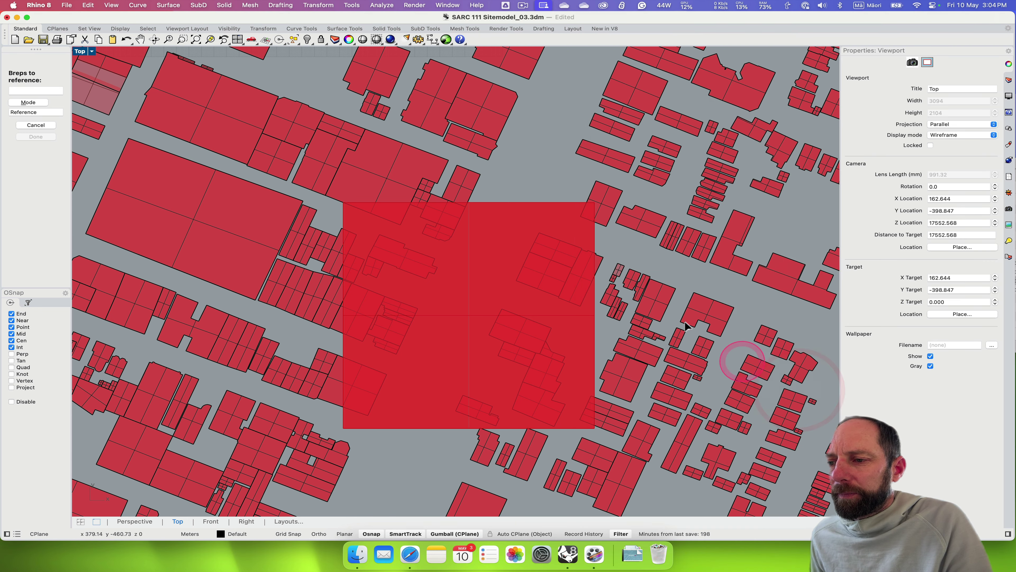
{"action": "left_click", "coordinate": [605, 221]}
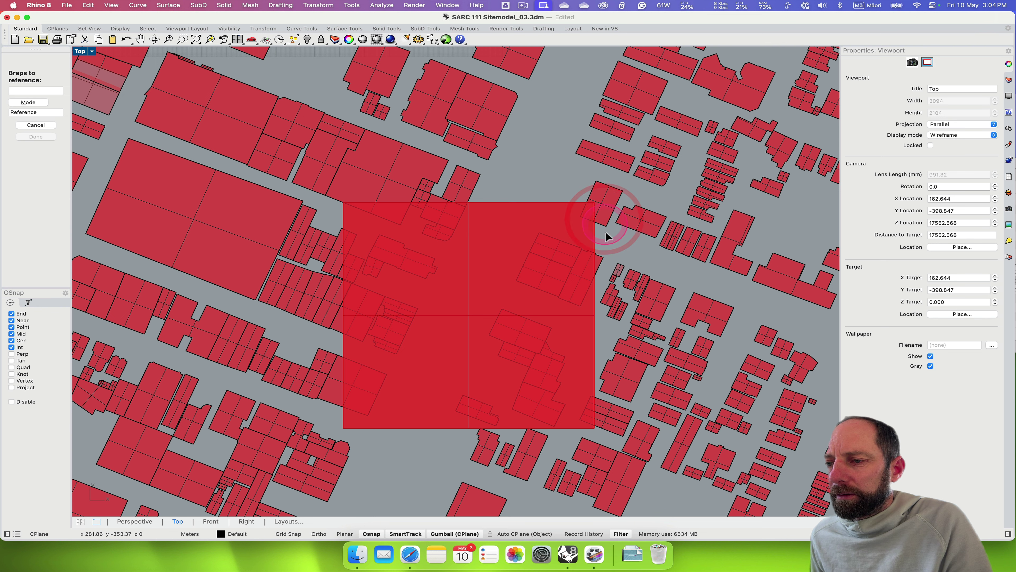
{"action": "left_click", "coordinate": [601, 225]}
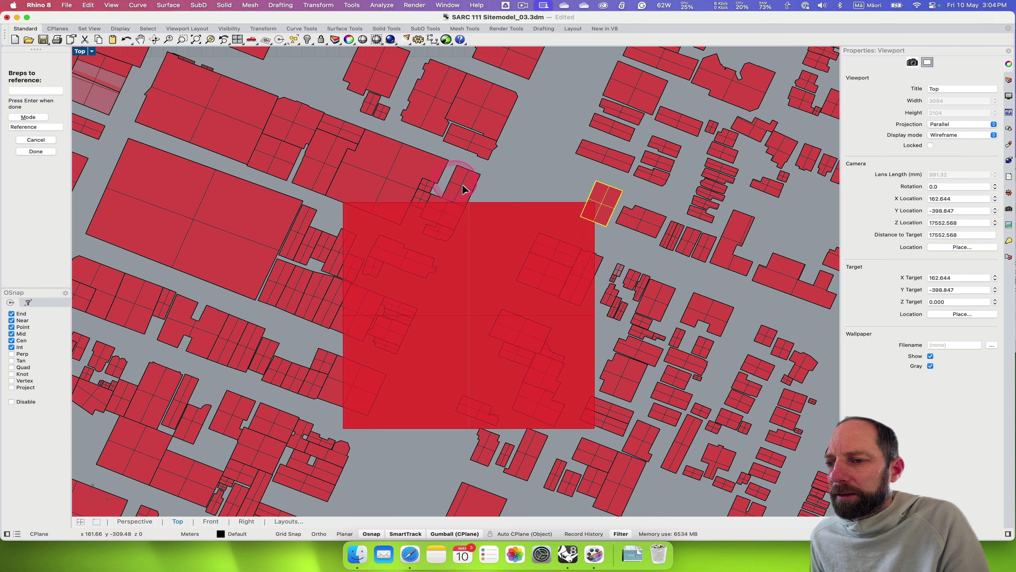
{"action": "left_click", "coordinate": [471, 189]}
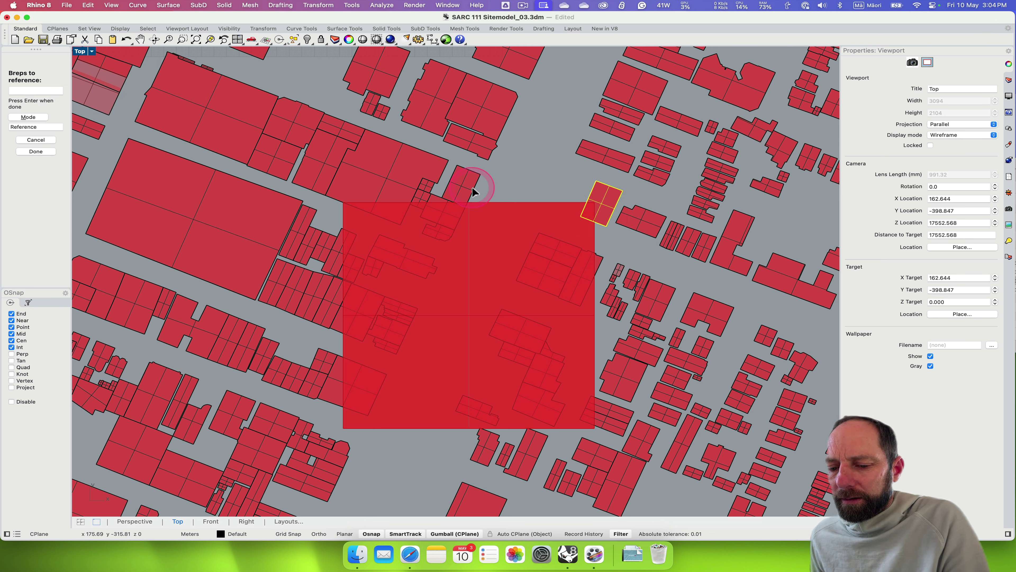
{"action": "left_click", "coordinate": [472, 188]}
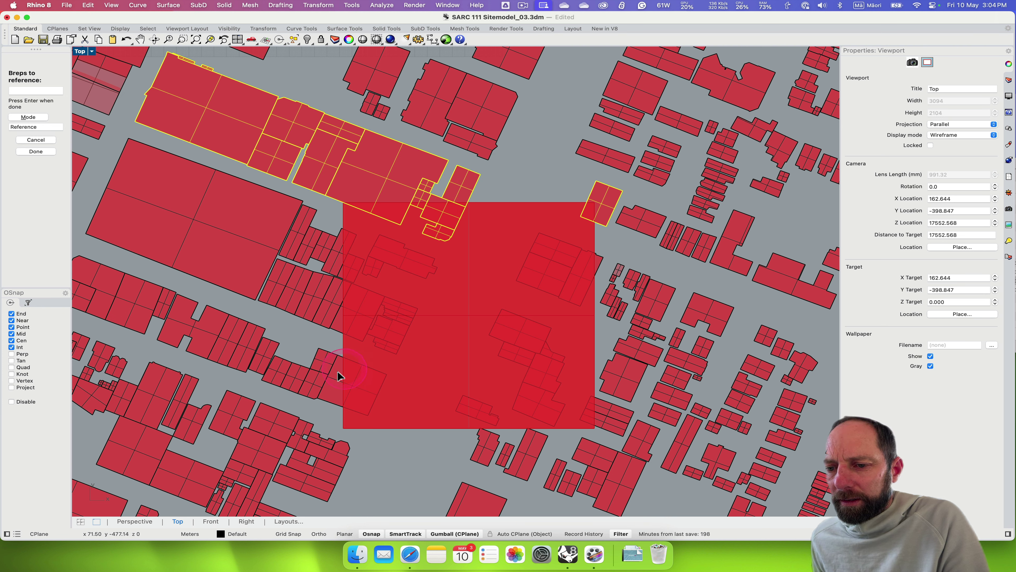
{"action": "left_click", "coordinate": [1009, 81]}
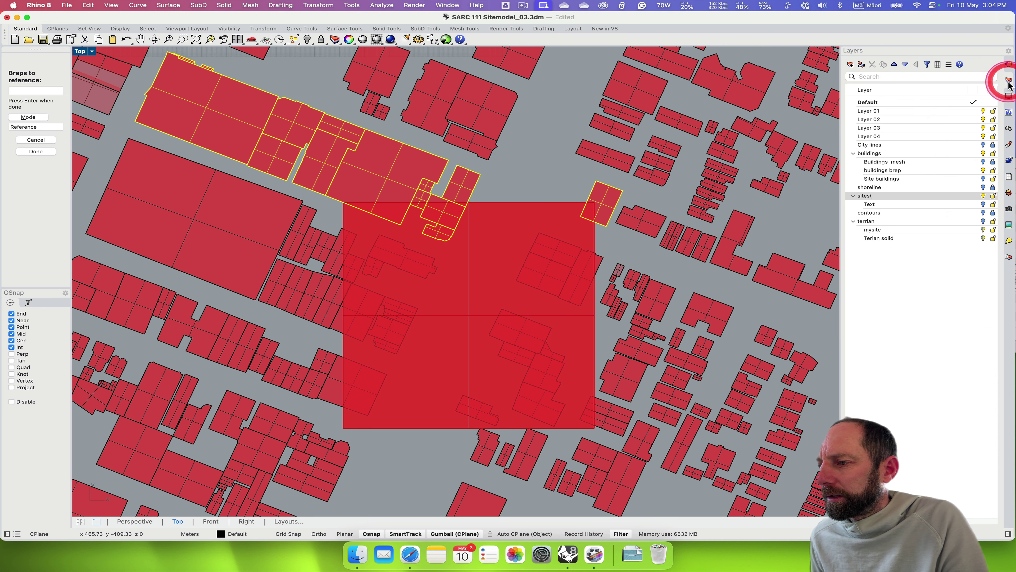
{"action": "left_click", "coordinate": [984, 197]}
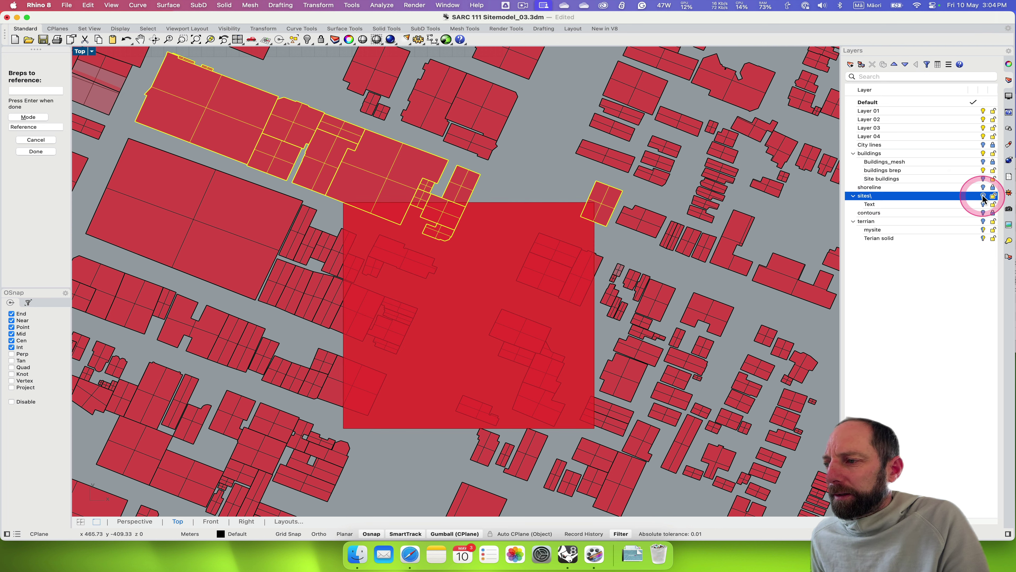
{"action": "left_click", "coordinate": [600, 259]}
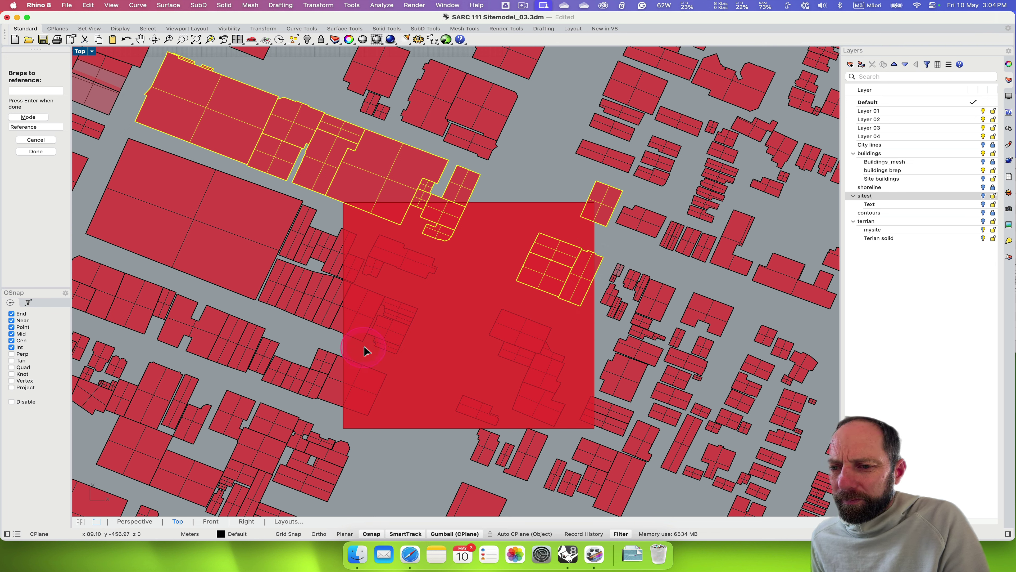
Add the buildings on the square's west edge, upper left, lower middle and bottom edge.
{"action": "left_click", "coordinate": [329, 402]}
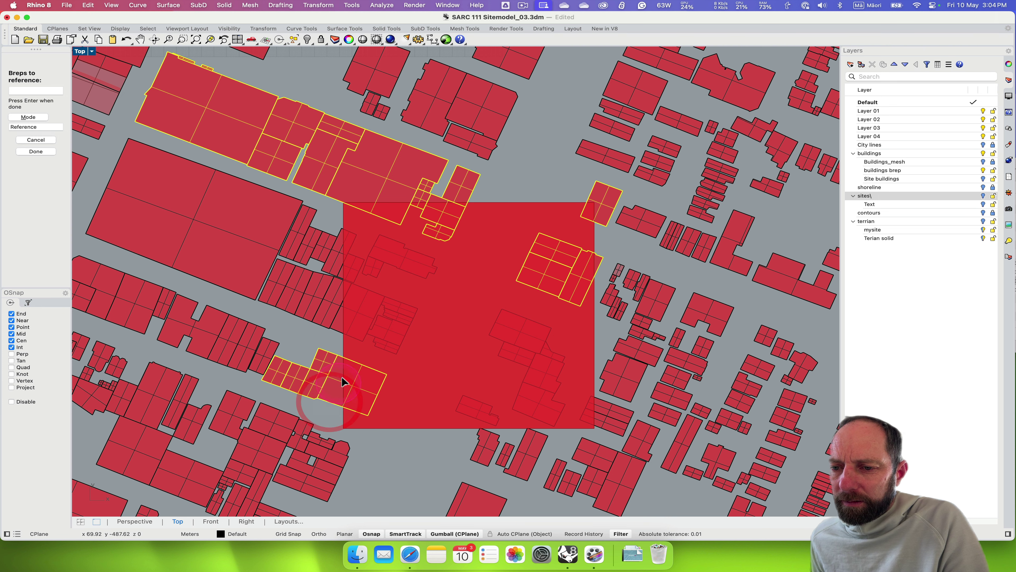
{"action": "left_click", "coordinate": [337, 332]}
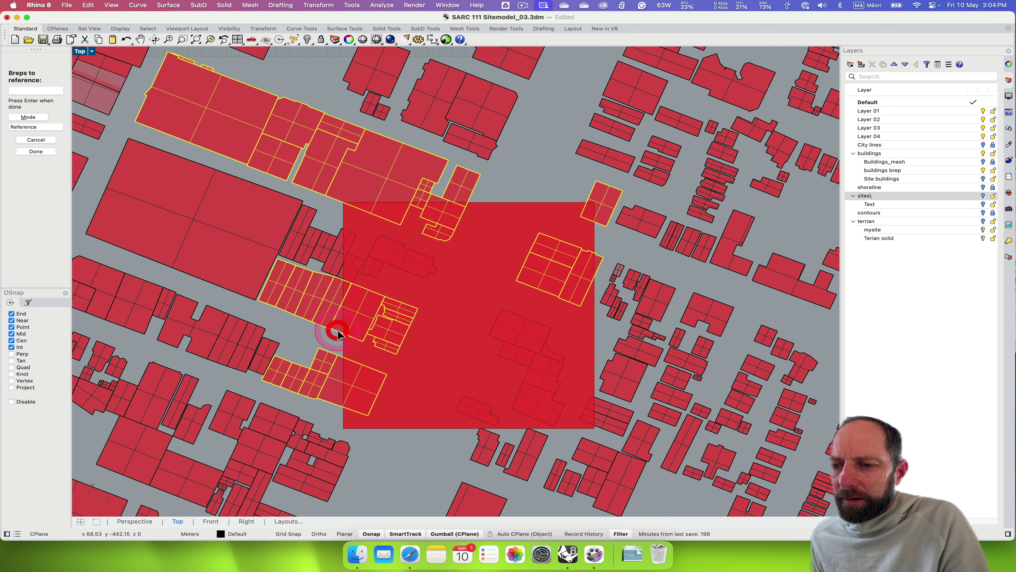
{"action": "left_click", "coordinate": [412, 272]}
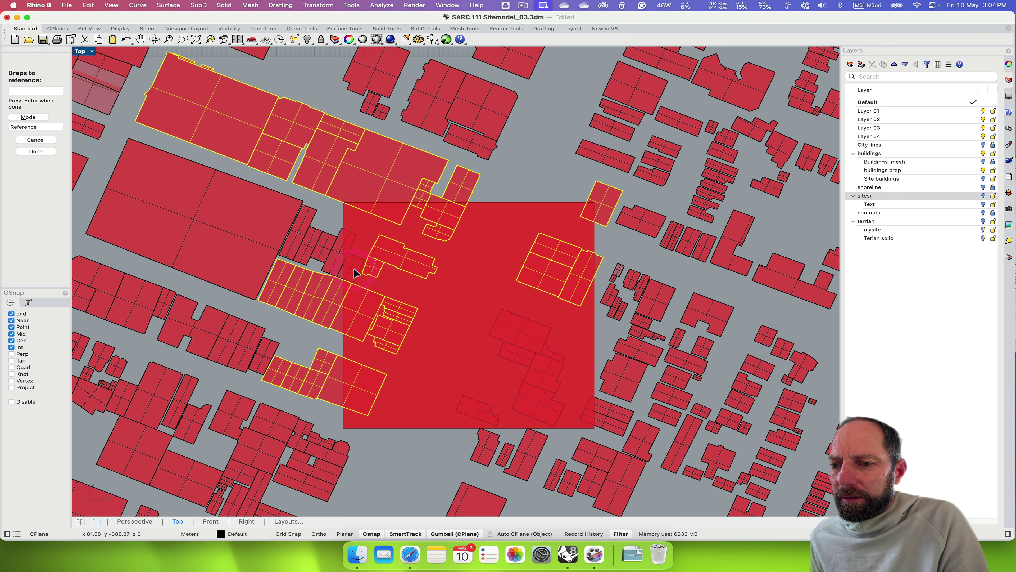
{"action": "left_click", "coordinate": [334, 269]}
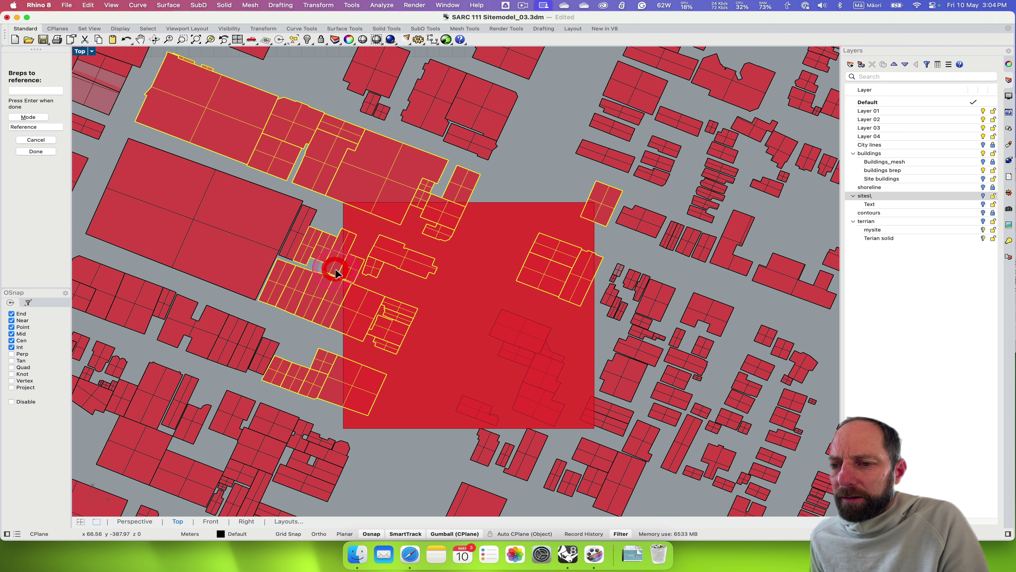
{"action": "left_click", "coordinate": [511, 344]}
{"action": "left_click", "coordinate": [484, 408]}
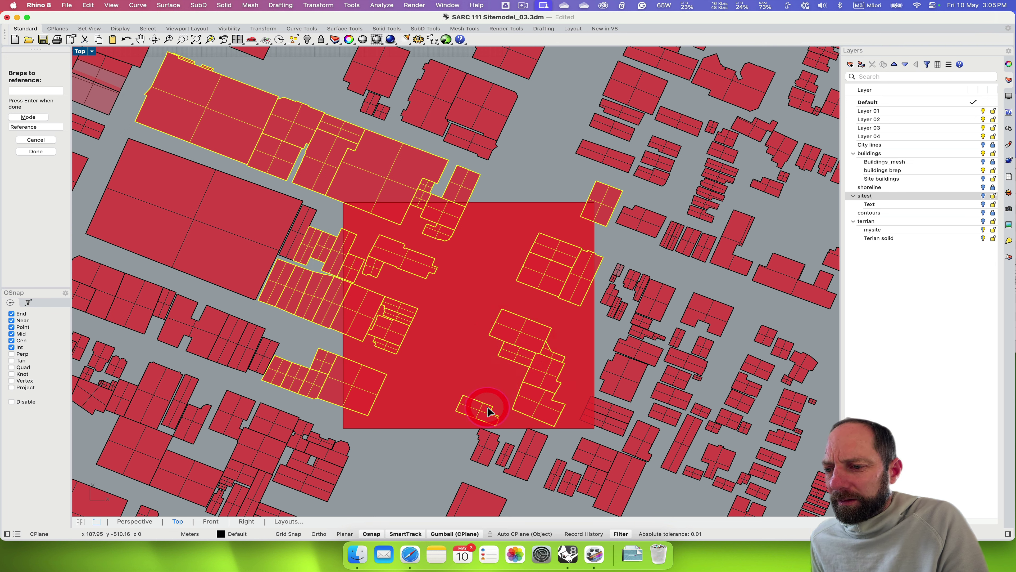
{"action": "left_click", "coordinate": [587, 421]}
{"action": "left_click", "coordinate": [590, 194]}
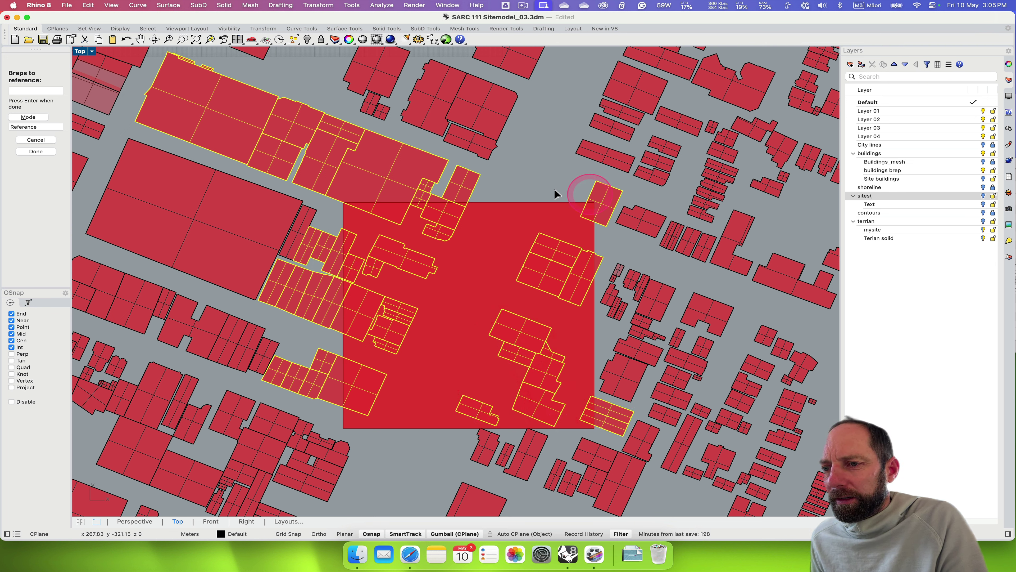
Add the small buildings below the site square and finish the brep selection.
{"action": "left_click", "coordinate": [484, 446]}
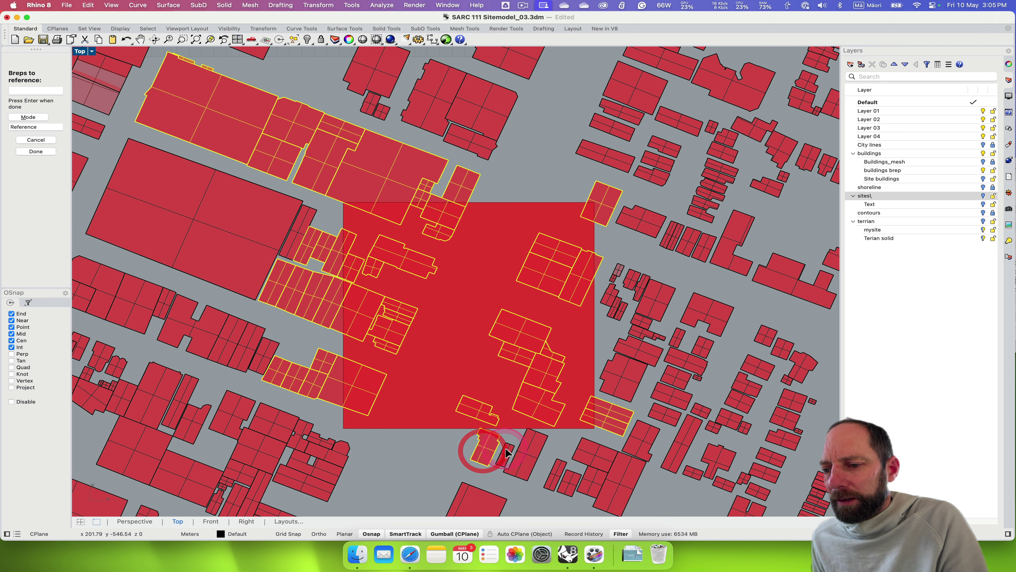
{"action": "left_click", "coordinate": [504, 454]}
{"action": "left_click", "coordinate": [535, 451]}
{"action": "left_click", "coordinate": [535, 456]}
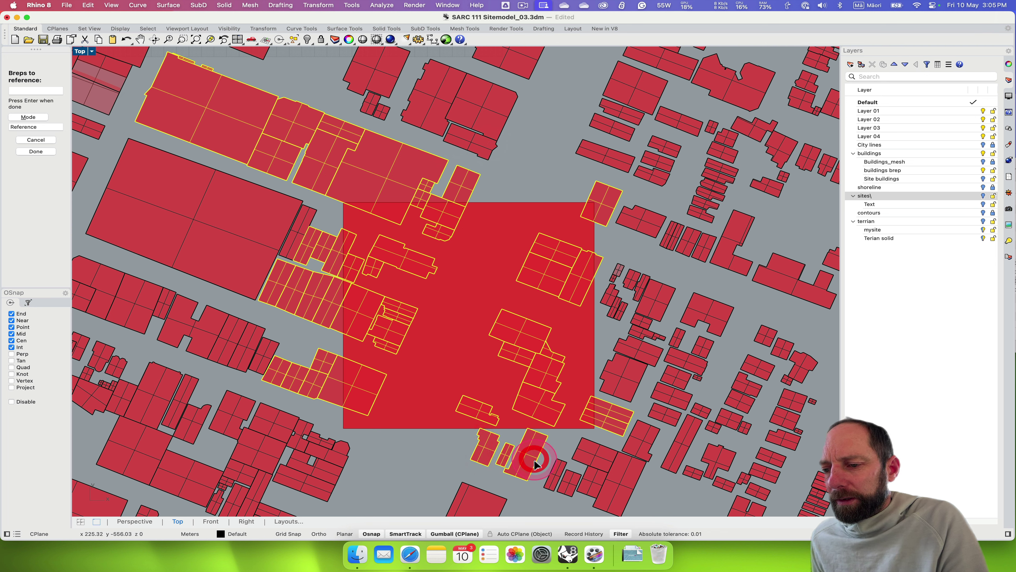
{"action": "left_click", "coordinate": [708, 369]}
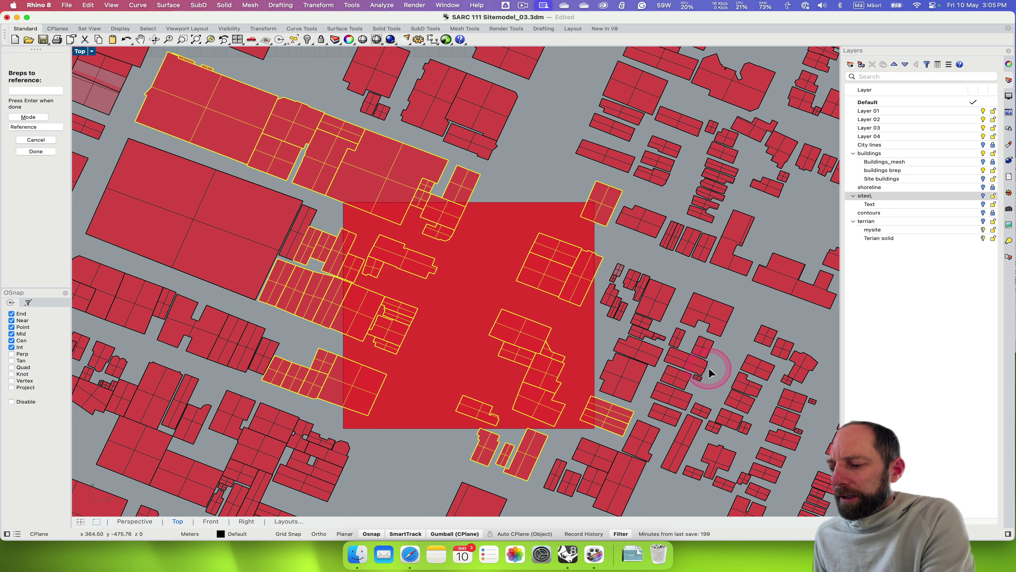
{"action": "key", "text": "Return"}
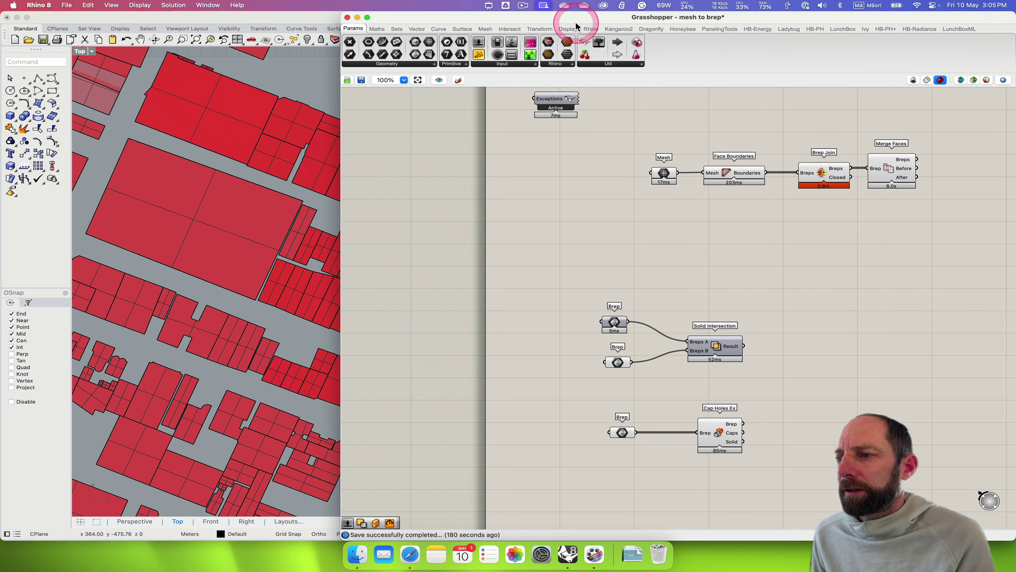
Move the Grasshopper editor aside and select Cap Holes Ex to preview the capped buildings.
{"action": "left_click_drag", "start_coordinate": [576, 23], "coordinate": [687, 21]}
{"action": "left_click", "coordinate": [835, 433]}
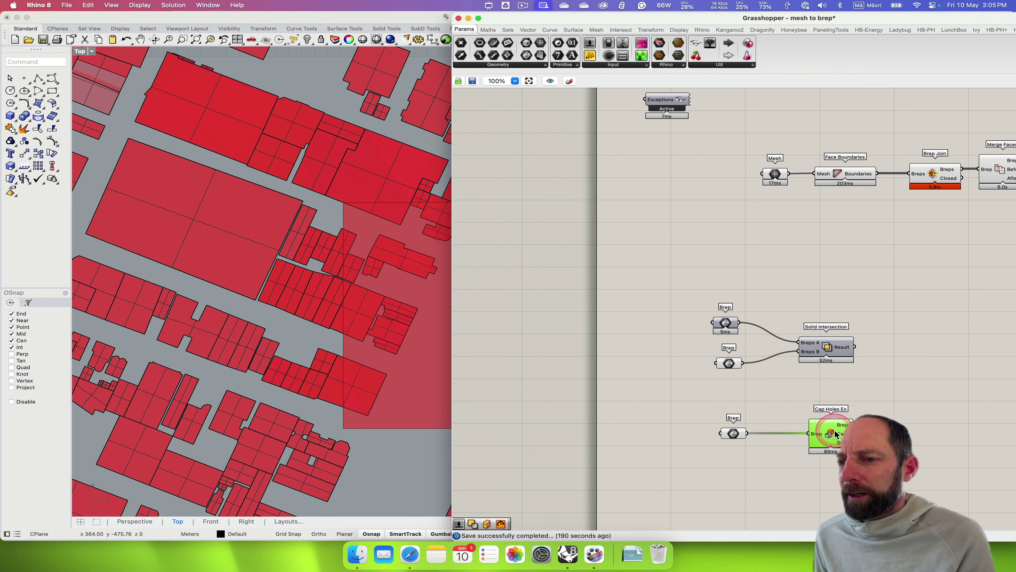
{"action": "left_click_drag", "start_coordinate": [587, 24], "coordinate": [618, 25]}
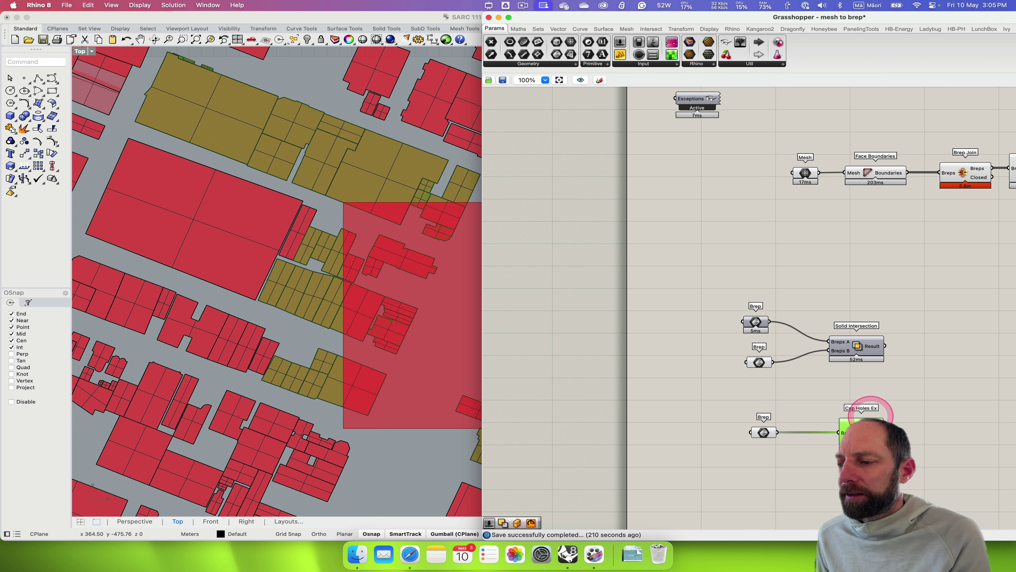
{"action": "key", "text": "alt+super"}
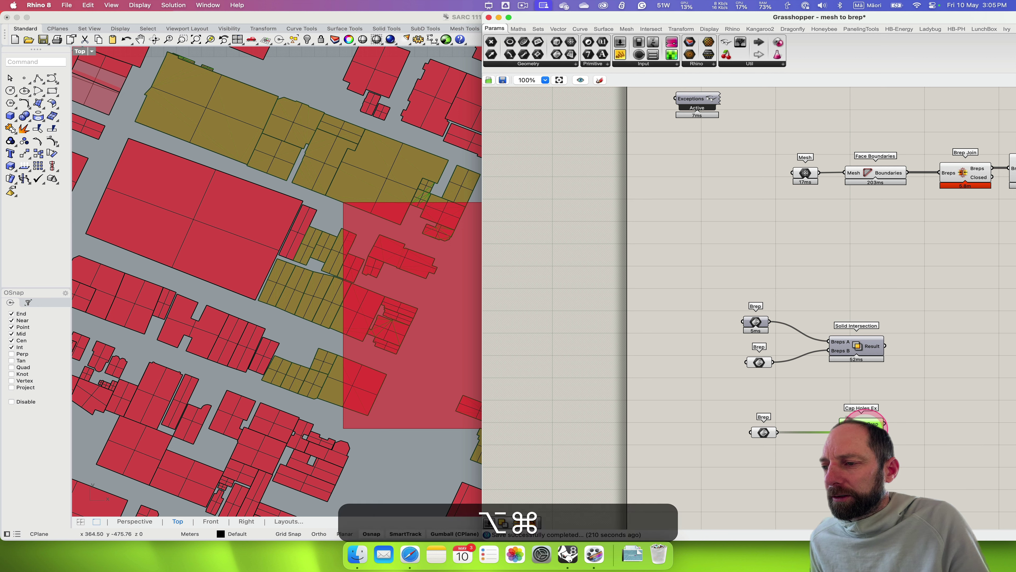
{"action": "left_click", "coordinate": [866, 424], "text": "alt+super"}
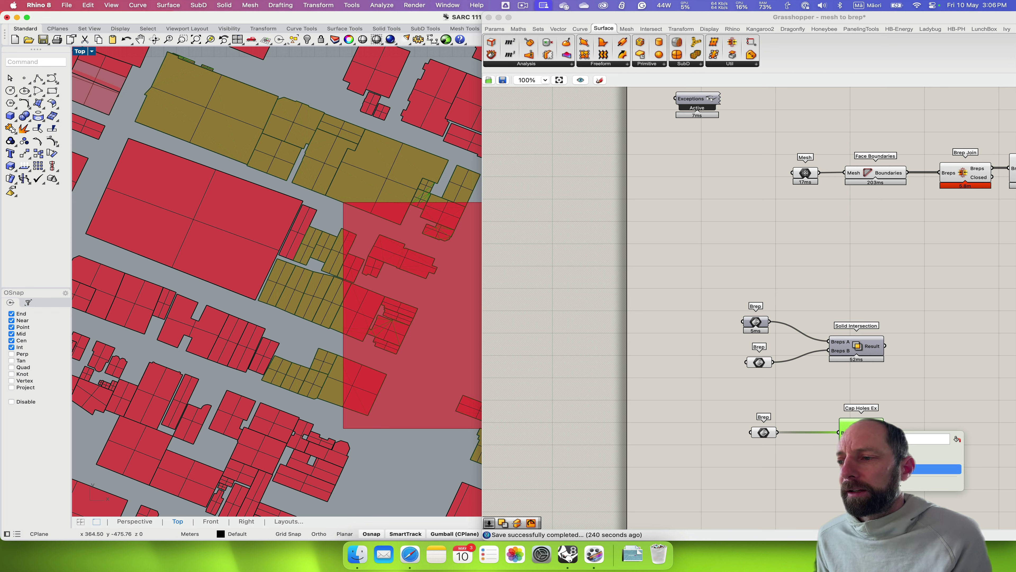
Bake the capped buildings from Cap Holes Ex onto the Site buildings layer.
{"action": "left_click", "coordinate": [944, 468]}
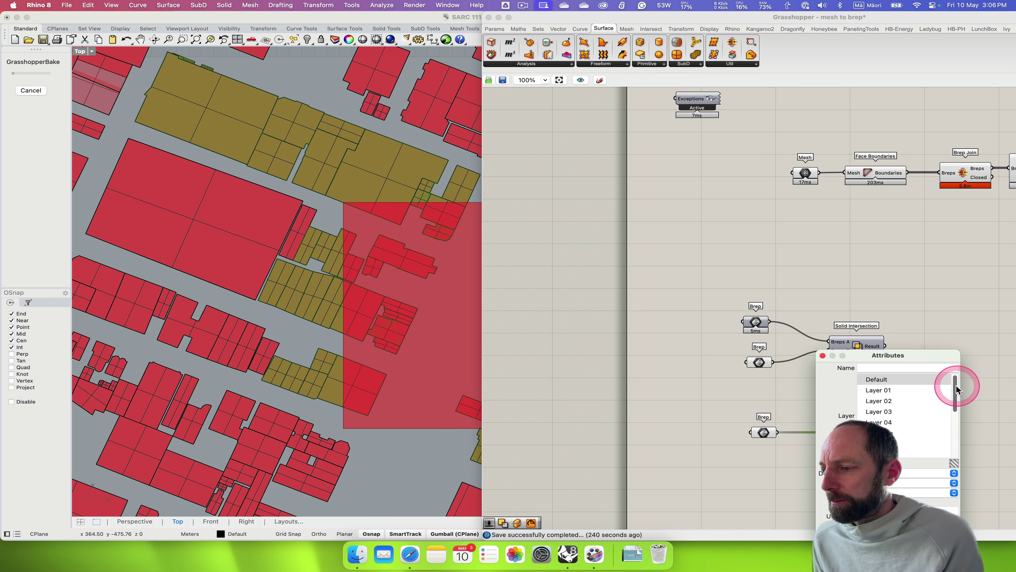
{"action": "left_click_drag", "start_coordinate": [954, 387], "coordinate": [958, 438]}
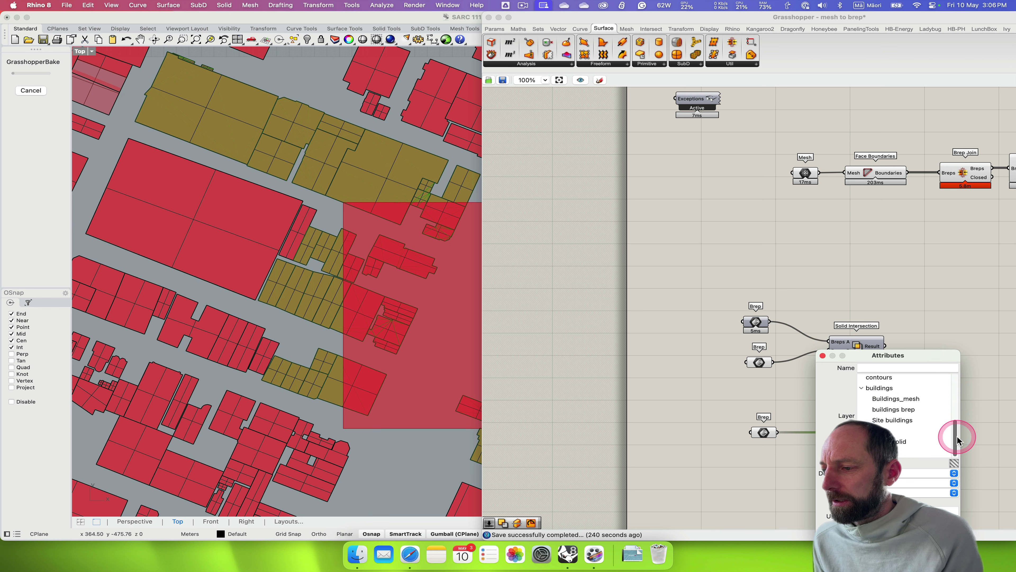
{"action": "left_click", "coordinate": [881, 420]}
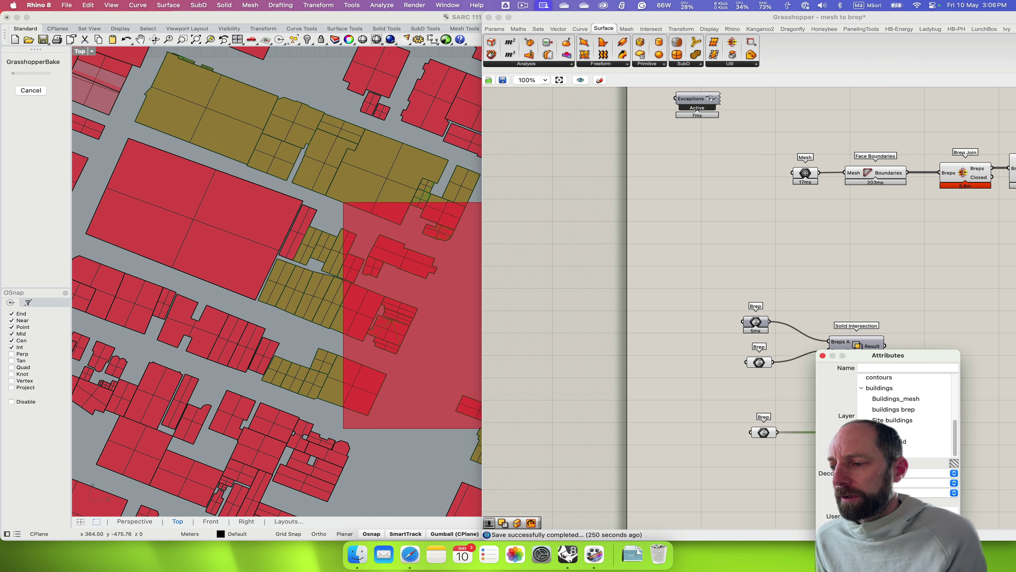
{"action": "left_click", "coordinate": [949, 524]}
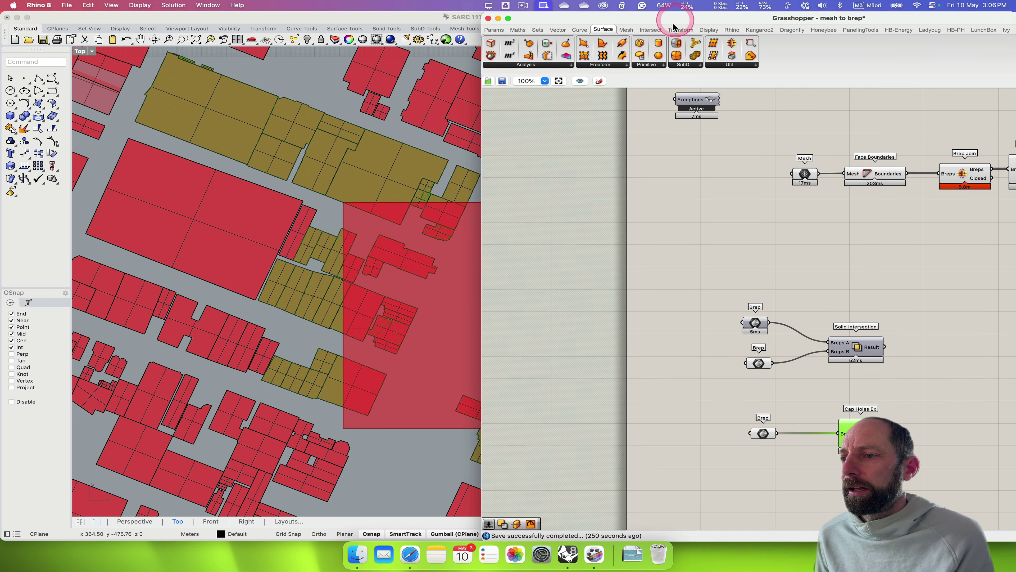
Close the Grasshopper editor to return to the Rhino model.
{"action": "left_click_drag", "start_coordinate": [676, 17], "coordinate": [492, 197]}
{"action": "left_click", "coordinate": [304, 196]}
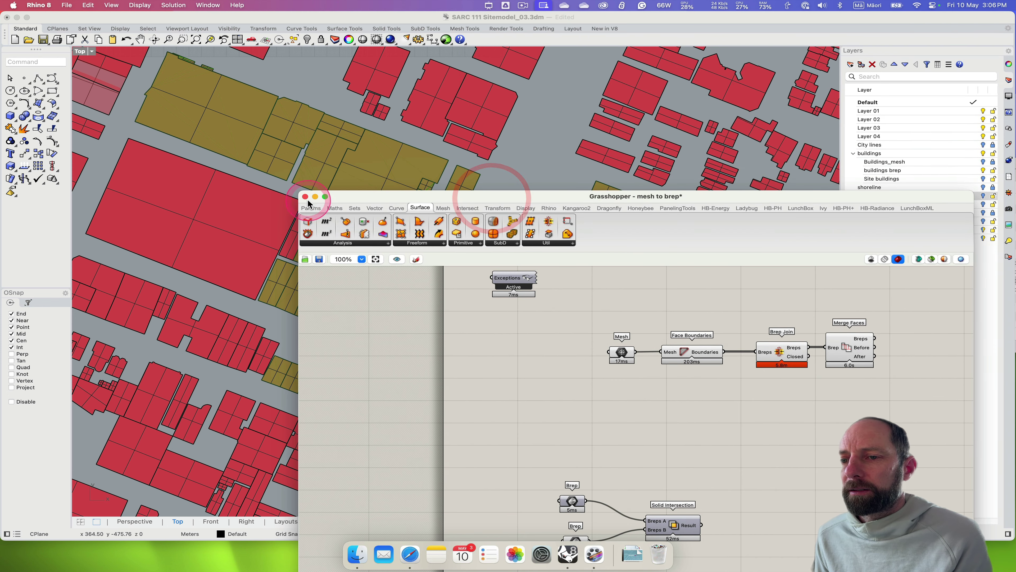
{"action": "left_click", "coordinate": [939, 298]}
{"action": "mouse_move", "coordinate": [907, 240]}
{"action": "left_mouse_down"}
{"action": "mouse_move", "coordinate": [884, 215]}
{"action": "mouse_move", "coordinate": [976, 214]}
{"action": "mouse_move", "coordinate": [872, 164]}
{"action": "mouse_move", "coordinate": [891, 172]}
{"action": "left_mouse_up"}
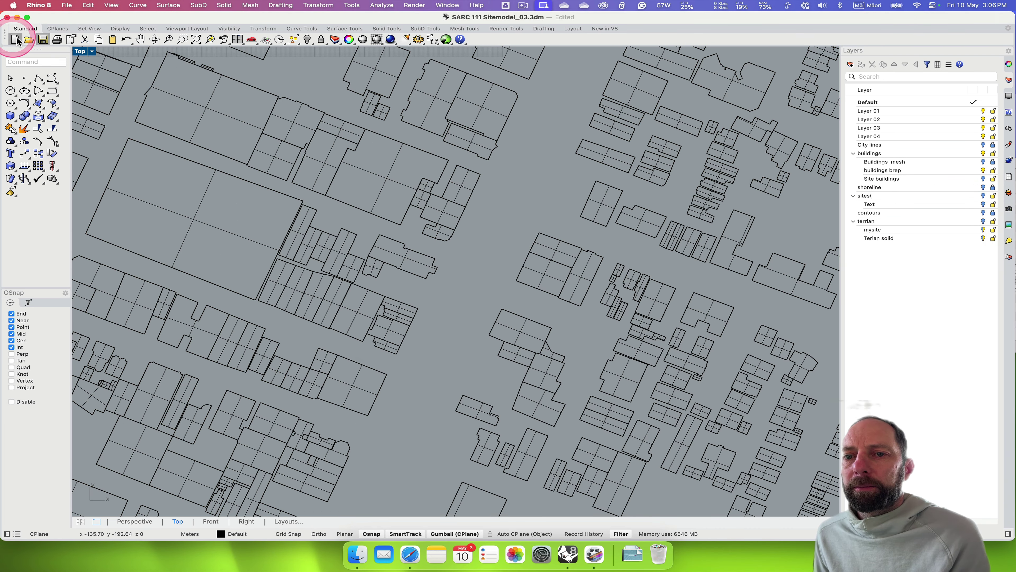
Shade the Top view, hide the buildings brep layer and show the Site buildings layer.
{"action": "left_click", "coordinate": [92, 51]}
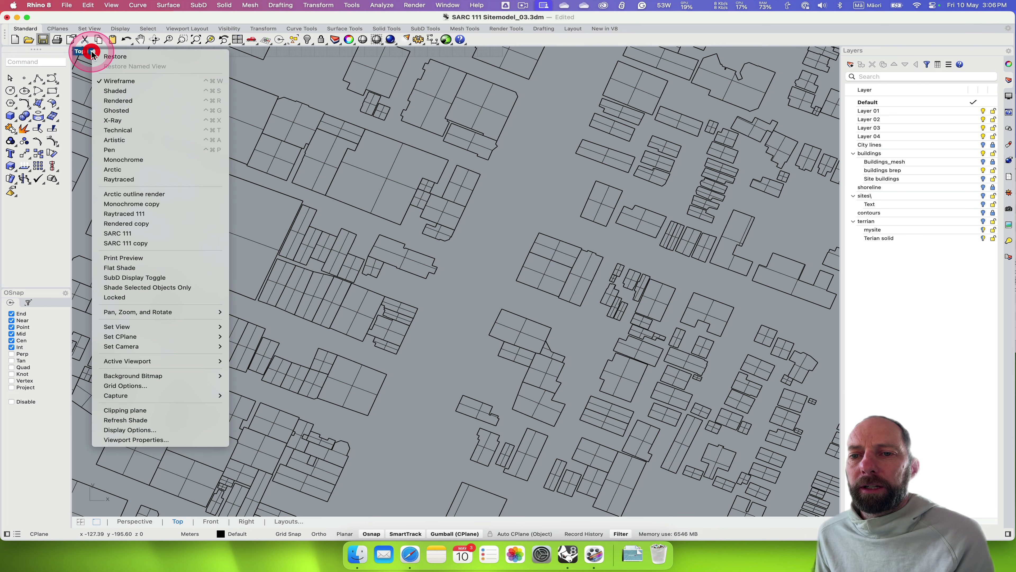
{"action": "left_click", "coordinate": [116, 91]}
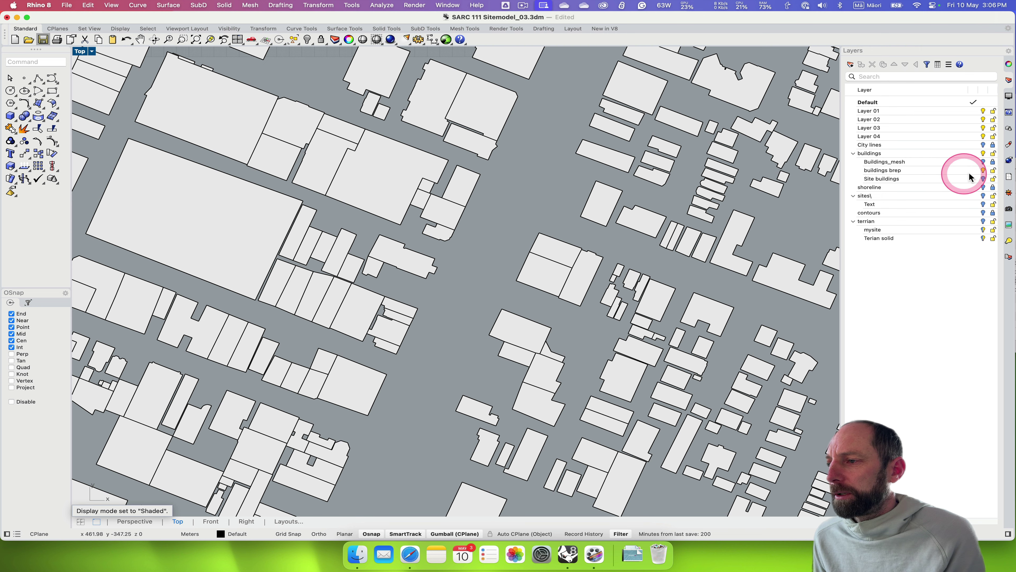
{"action": "left_click", "coordinate": [983, 170]}
{"action": "left_click", "coordinate": [983, 178]}
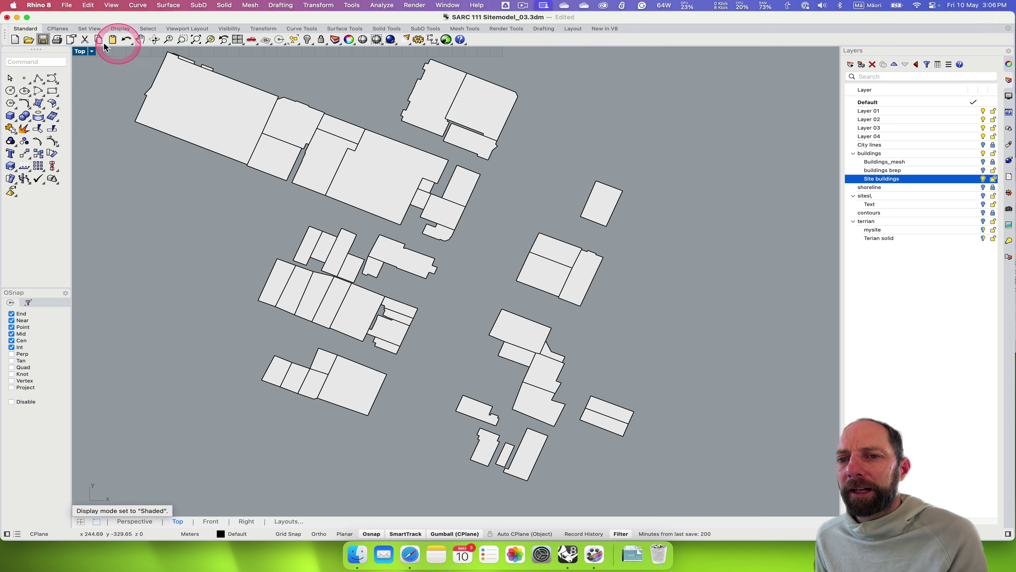
Restore the four-viewport layout and hide the Site buildings layer.
{"action": "double_click", "coordinate": [79, 51]}
{"action": "mouse_move", "coordinate": [689, 240]}
{"action": "right_mouse_down"}
{"action": "mouse_move", "coordinate": [726, 235]}
{"action": "mouse_move", "coordinate": [691, 227]}
{"action": "right_mouse_up"}
{"action": "left_click", "coordinate": [983, 179]}
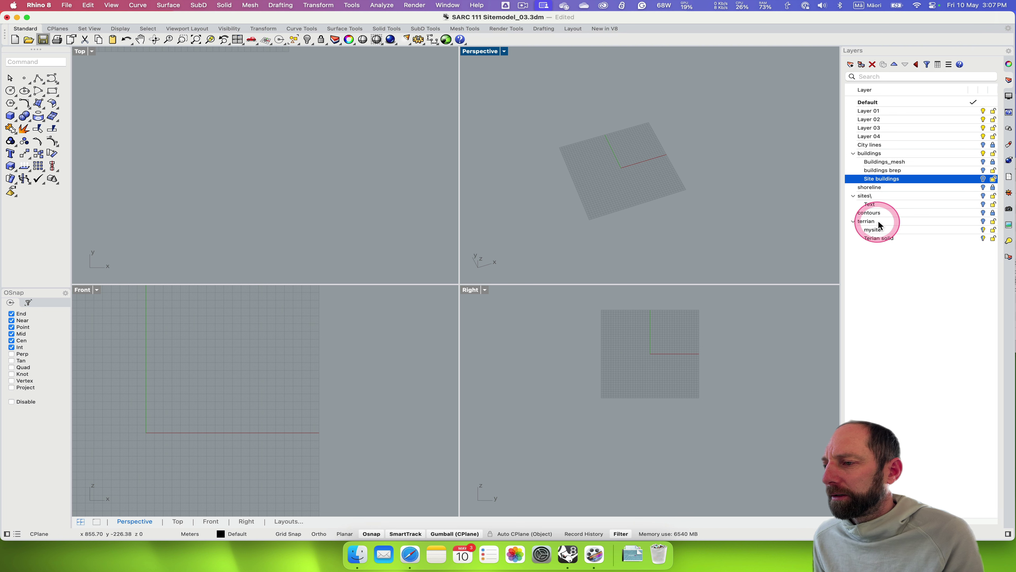
Show the terrian and sites\ layers in a maximized Perspective view and find the box below the terrain.
{"action": "left_click", "coordinate": [983, 221]}
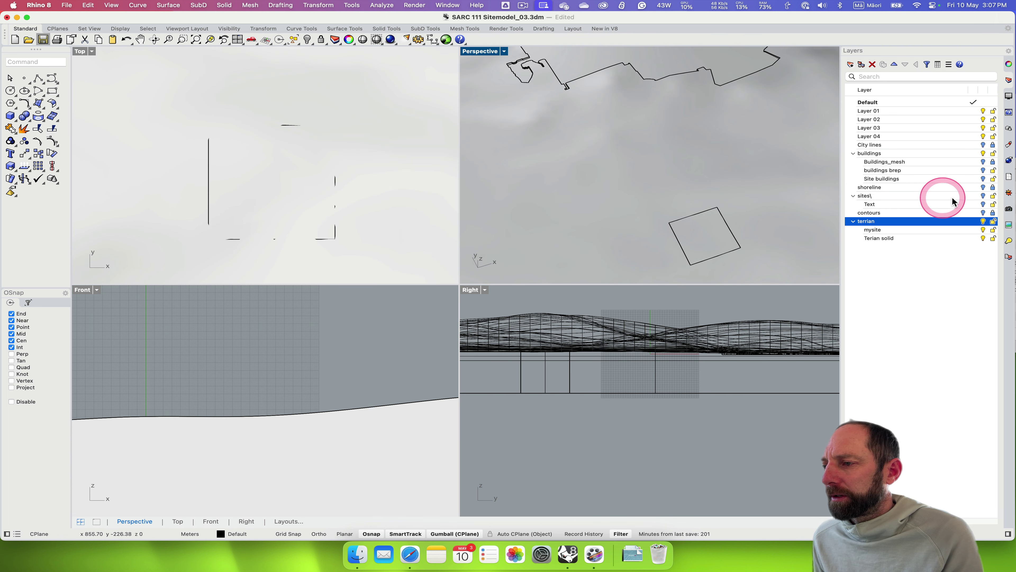
{"action": "left_click", "coordinate": [983, 197]}
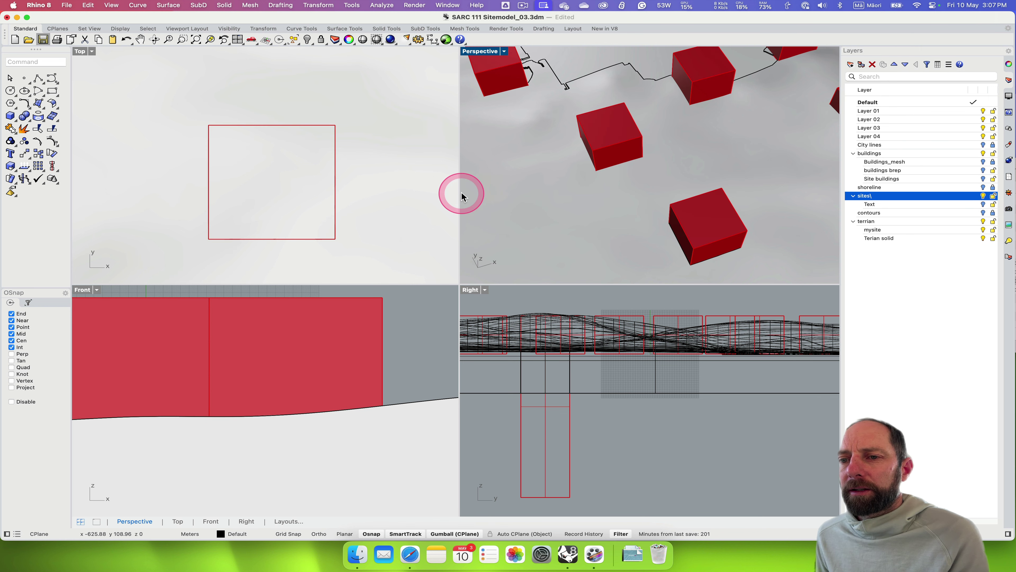
{"action": "double_click", "coordinate": [481, 52]}
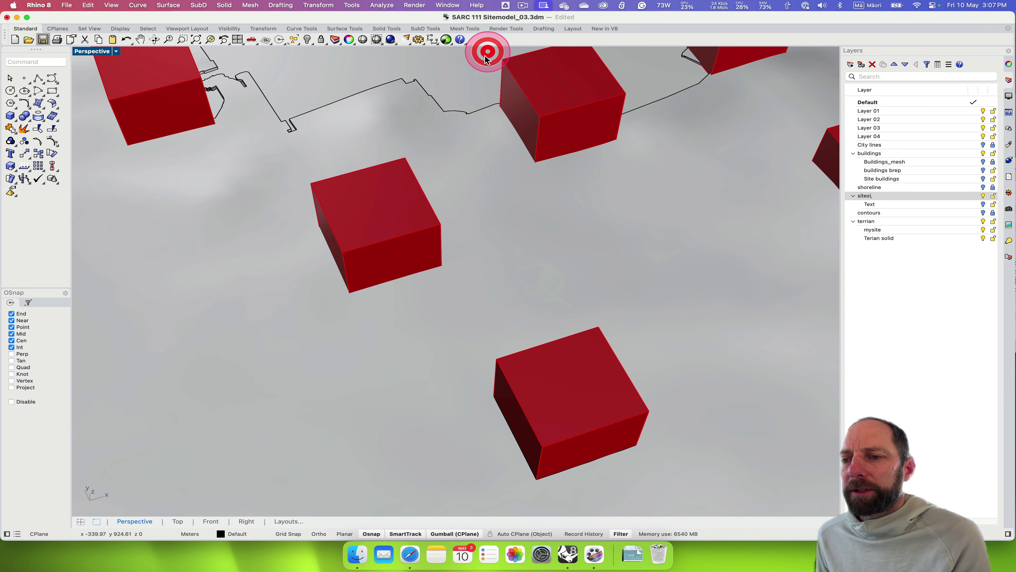
{"action": "scroll", "coordinate": [517, 236], "scroll_direction": "down", "scroll_amount": 10}
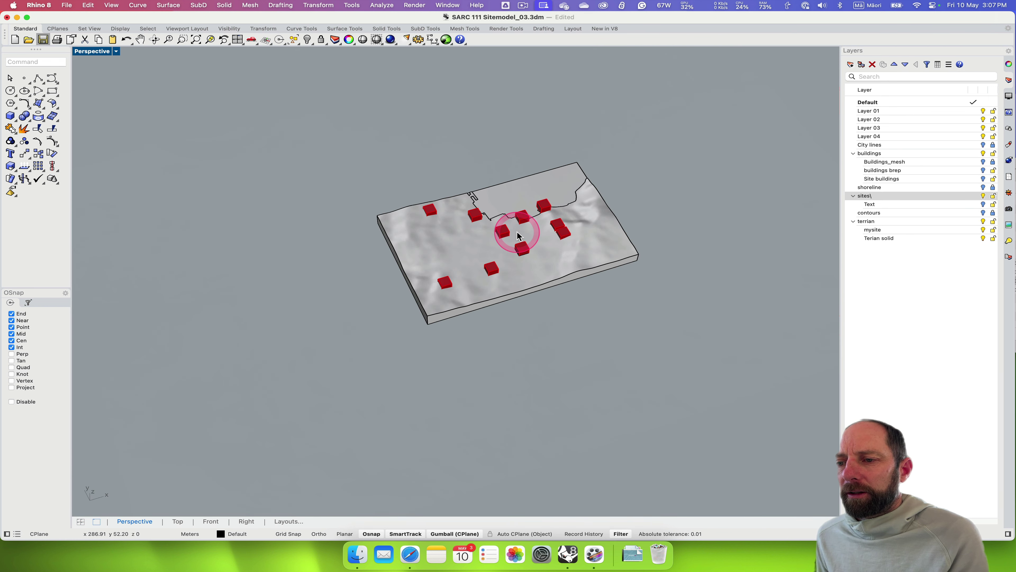
{"action": "right_click_drag", "start_coordinate": [559, 246], "coordinate": [526, 267]}
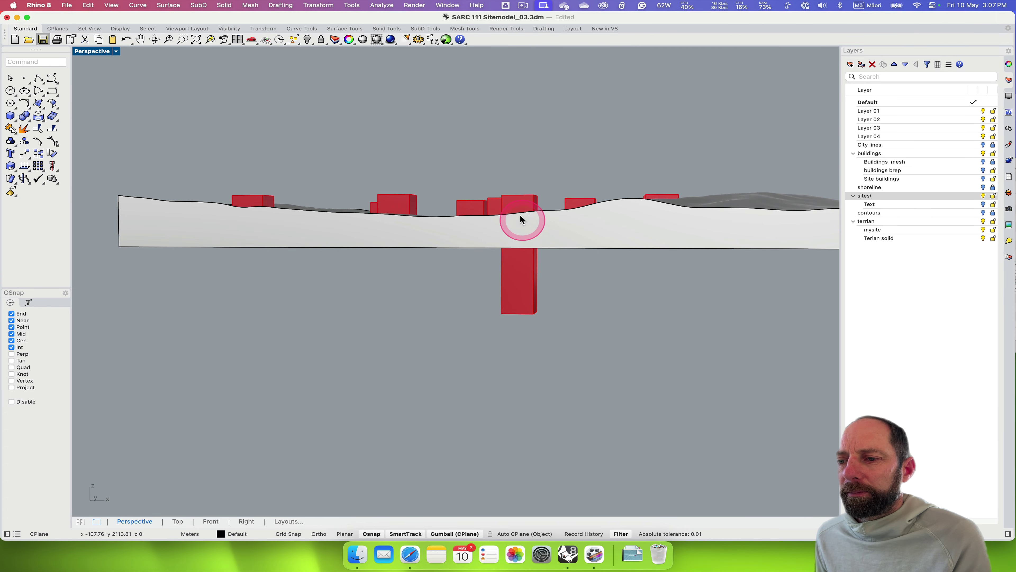
{"action": "left_click", "coordinate": [516, 205]}
{"action": "left_click", "coordinate": [531, 152]}
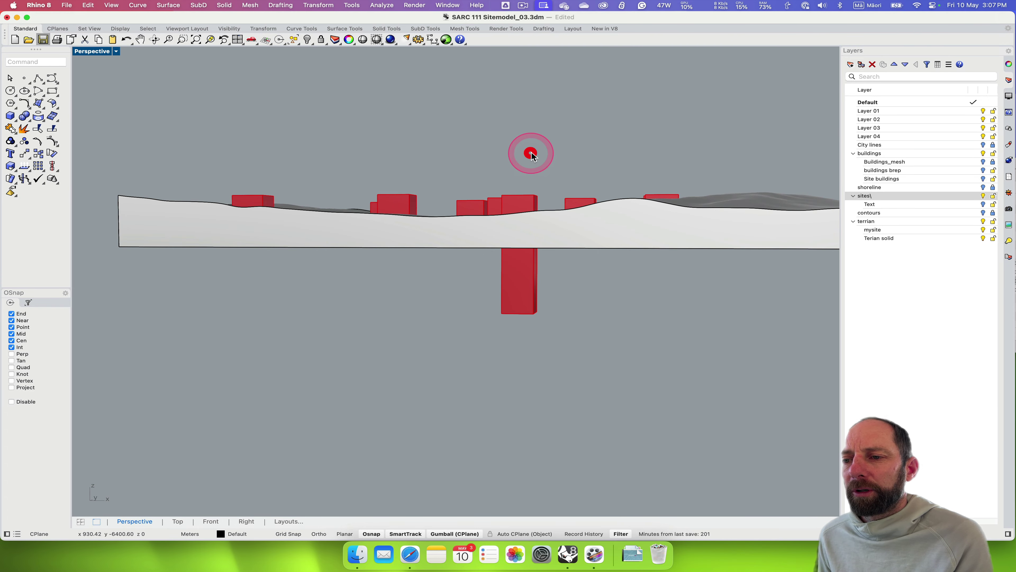
{"action": "mouse_move", "coordinate": [529, 152]}
{"action": "right_mouse_down"}
{"action": "mouse_move", "coordinate": [524, 145]}
{"action": "mouse_move", "coordinate": [539, 154]}
{"action": "mouse_move", "coordinate": [533, 144]}
{"action": "right_mouse_up"}
{"action": "right_click_drag", "start_coordinate": [544, 259], "coordinate": [532, 250]}
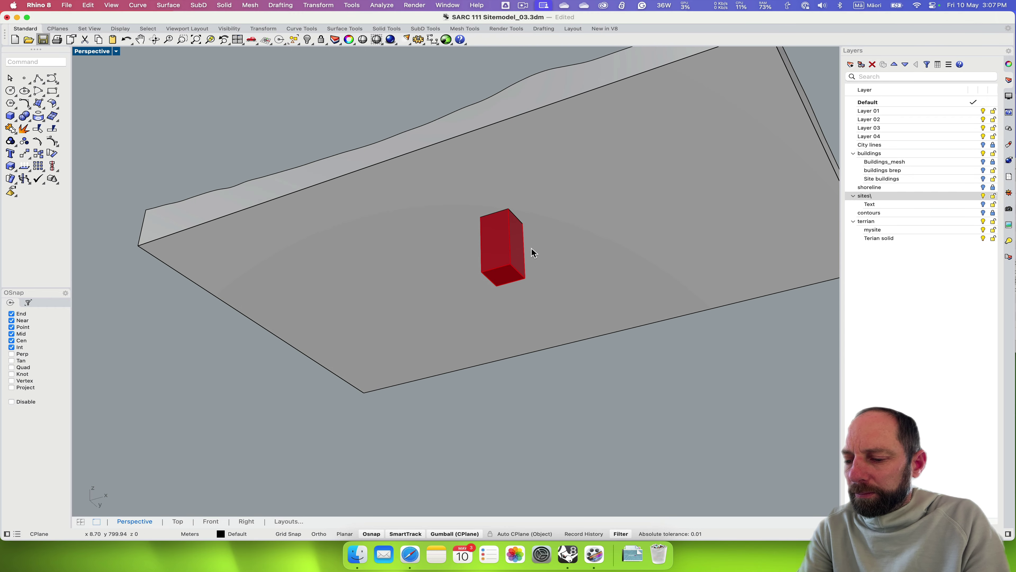
PushPull the overlong red box's bottom face upward so it stops below the terrain.
{"action": "type", "text": "pus"}
{"action": "key", "text": "Return"}
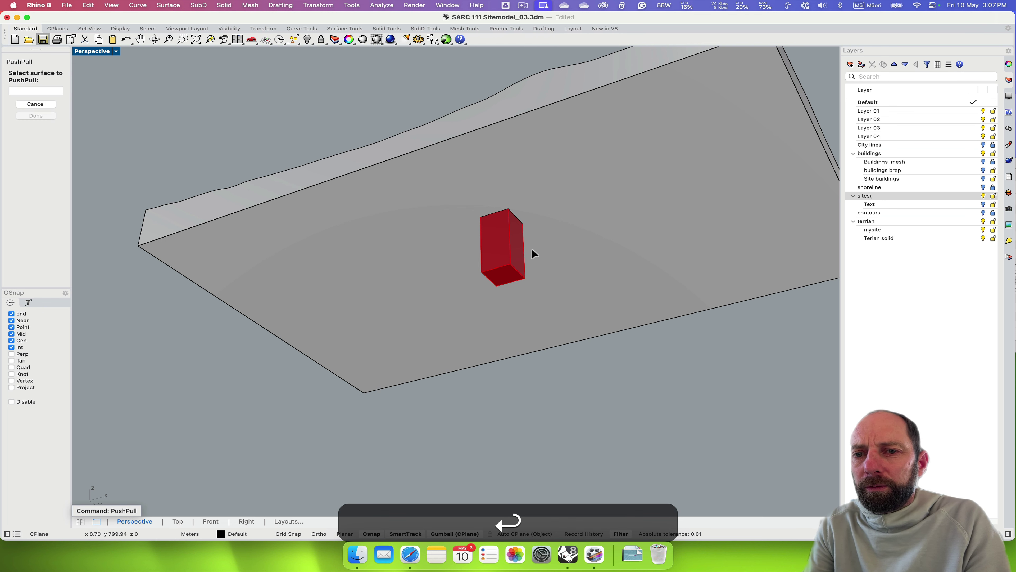
{"action": "left_click", "coordinate": [503, 277]}
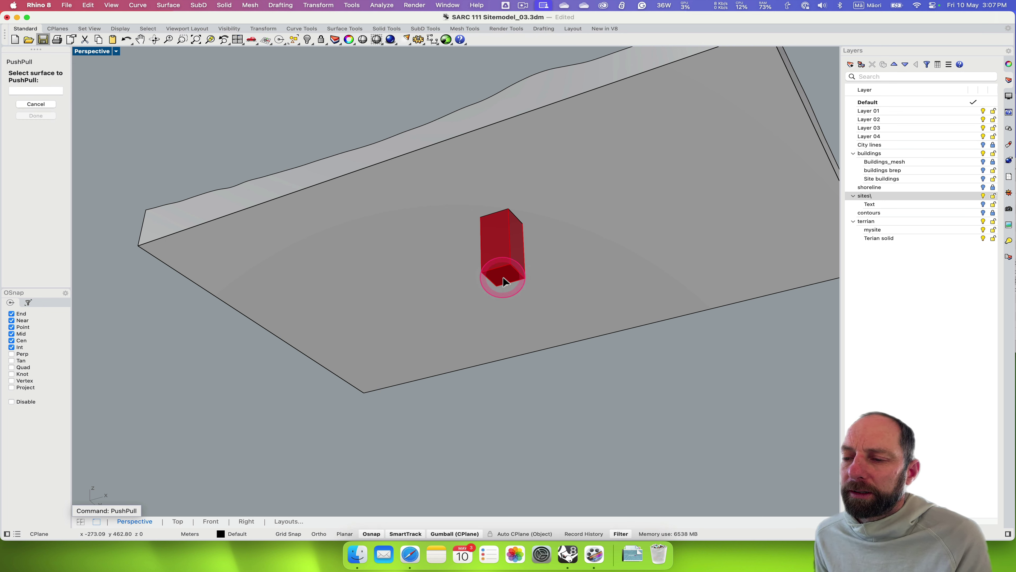
{"action": "left_click", "coordinate": [501, 276]}
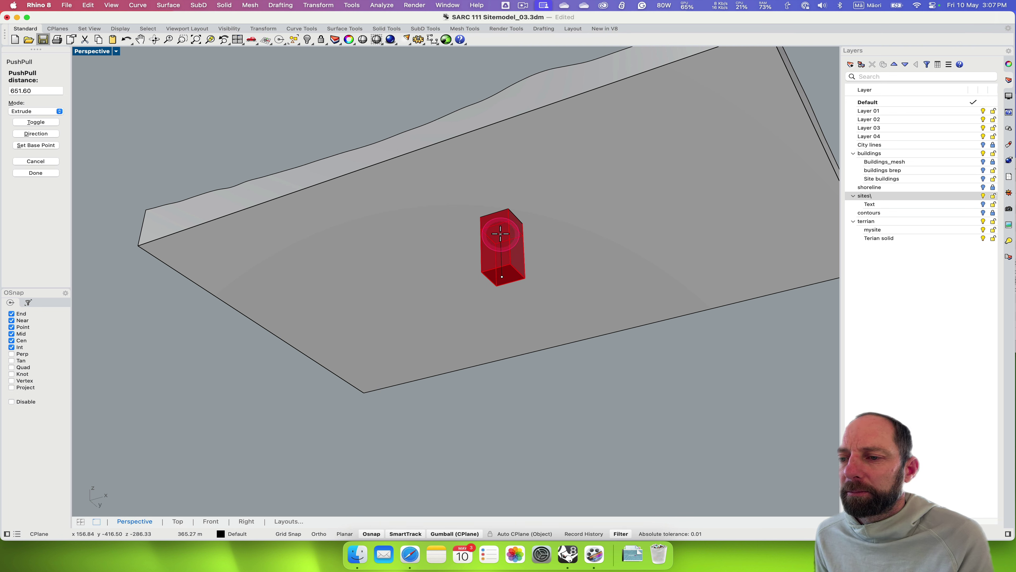
{"action": "left_click", "coordinate": [500, 234]}
{"action": "right_click_drag", "start_coordinate": [500, 234], "coordinate": [511, 285]}
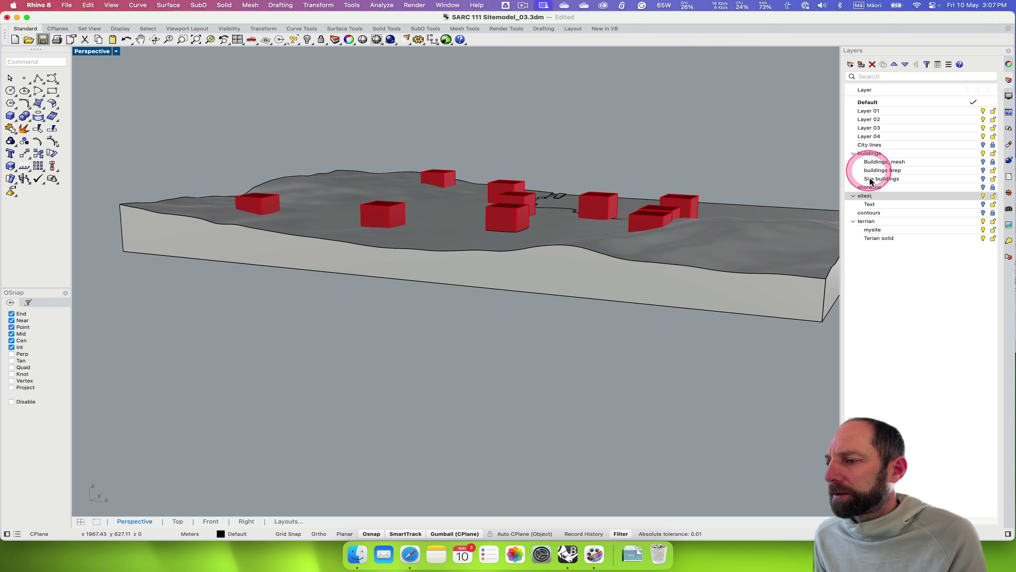
Hide the terrian layer and orbit around the site boxes.
{"action": "left_click", "coordinate": [984, 221]}
{"action": "right_click_drag", "start_coordinate": [462, 230], "coordinate": [385, 211]}
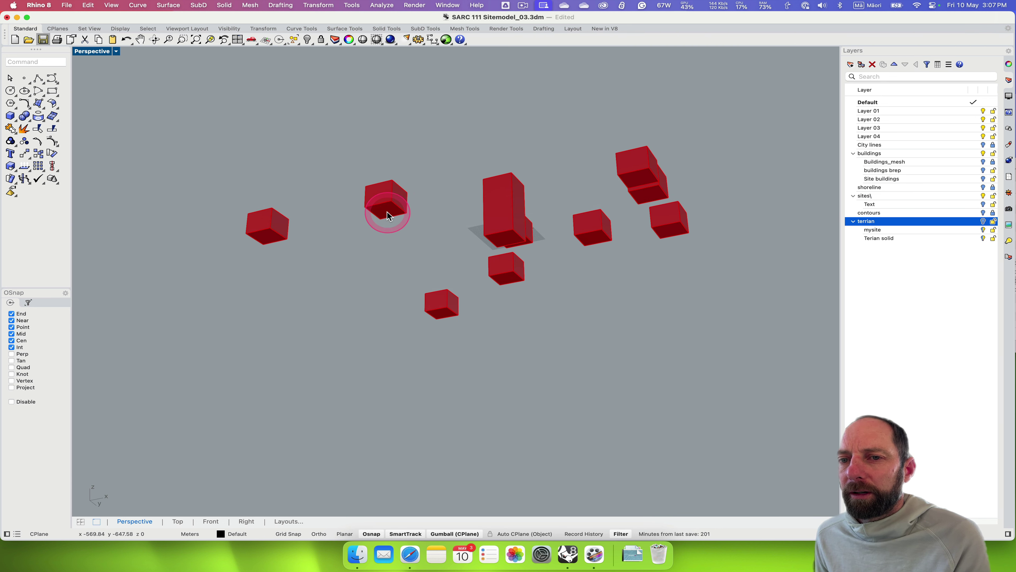
{"action": "key", "text": "Return"}
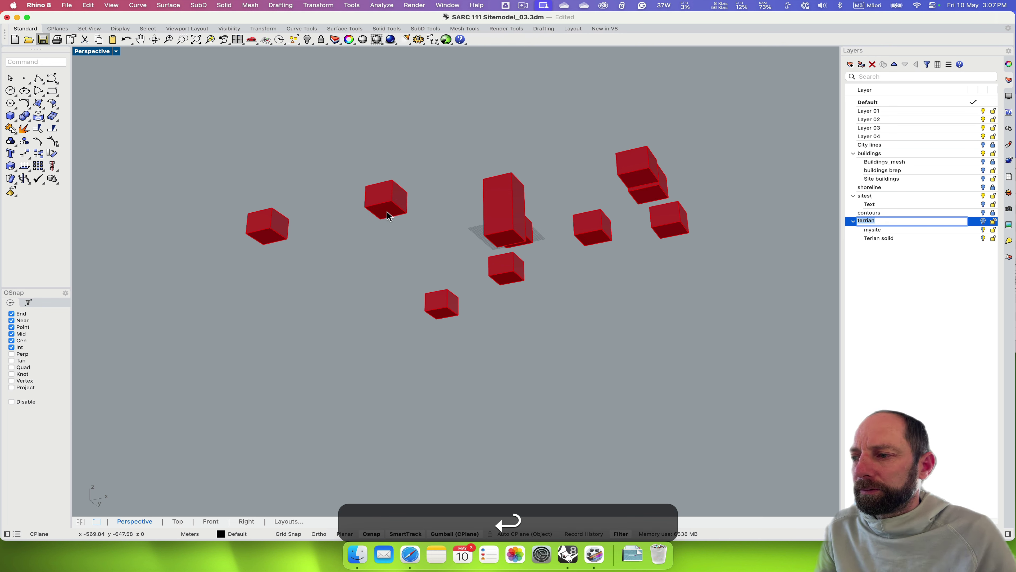
{"action": "key", "text": "Escape"}
PushPull the left-middle cube's face to extend it downward into a taller block.
{"action": "left_click", "coordinate": [46, 63]}
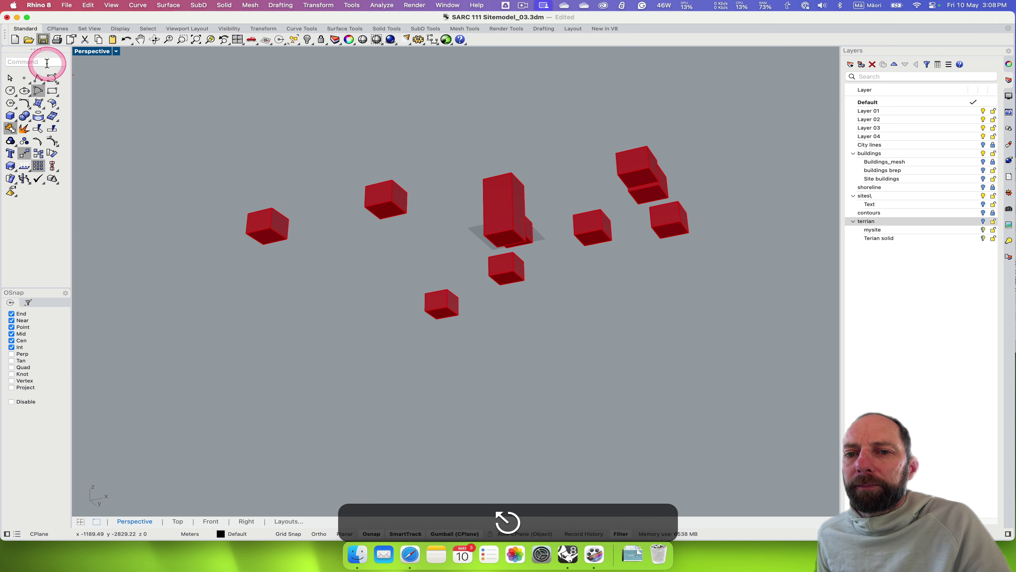
{"action": "type", "text": "PushPull"}
{"action": "key", "text": "Return"}
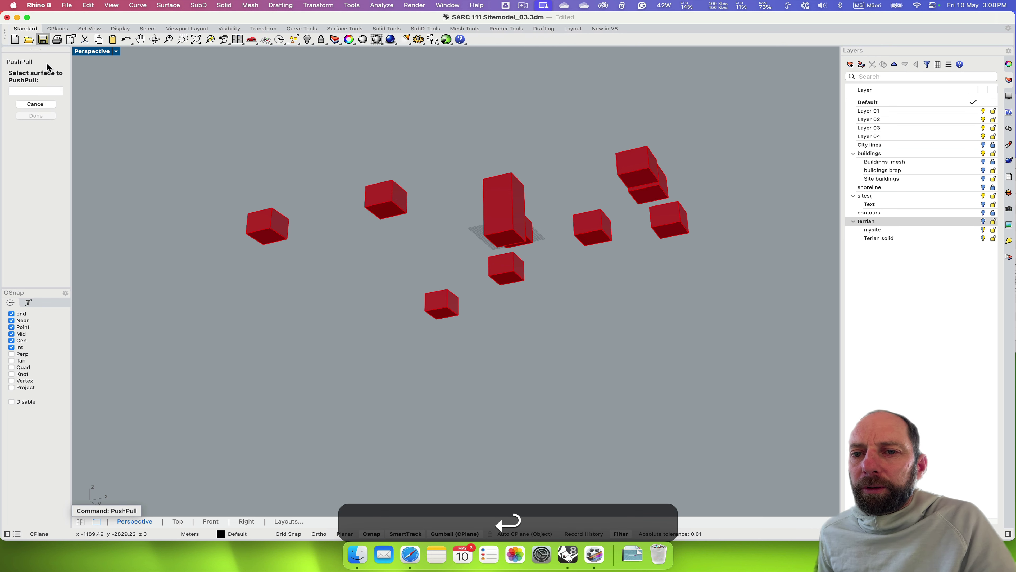
{"action": "left_click", "coordinate": [277, 182]}
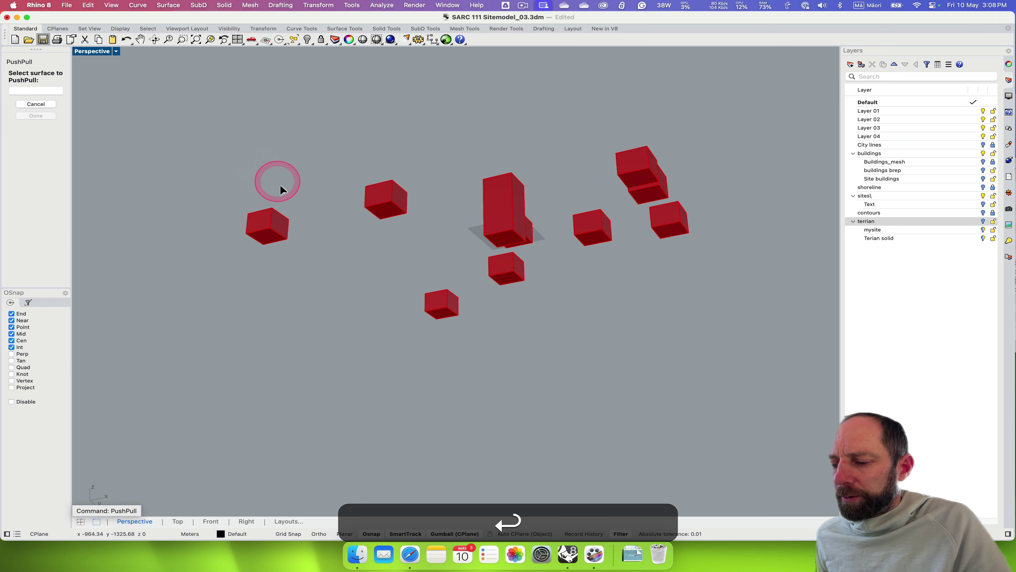
{"action": "left_click", "coordinate": [388, 214]}
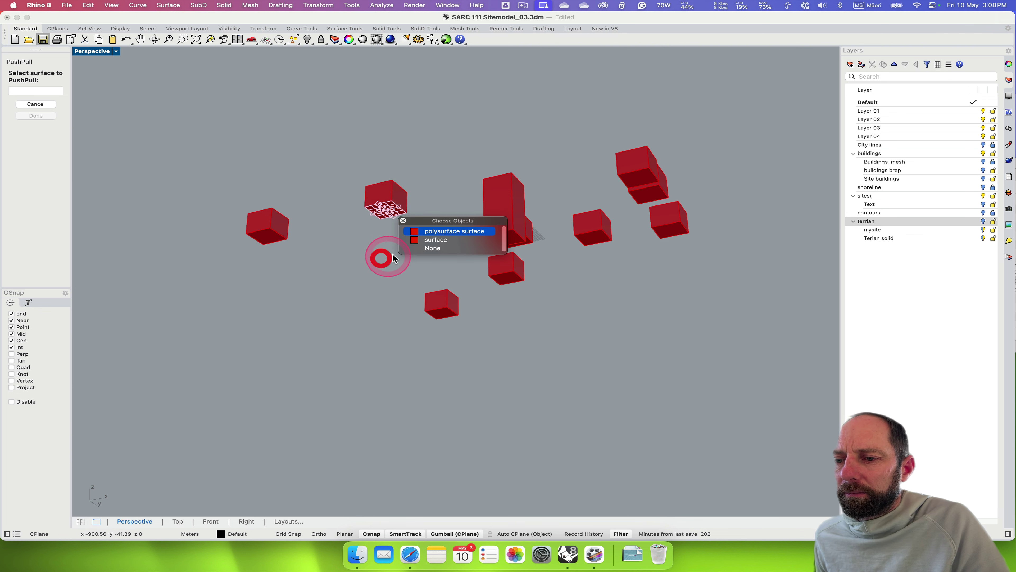
{"action": "left_click", "coordinate": [446, 231]}
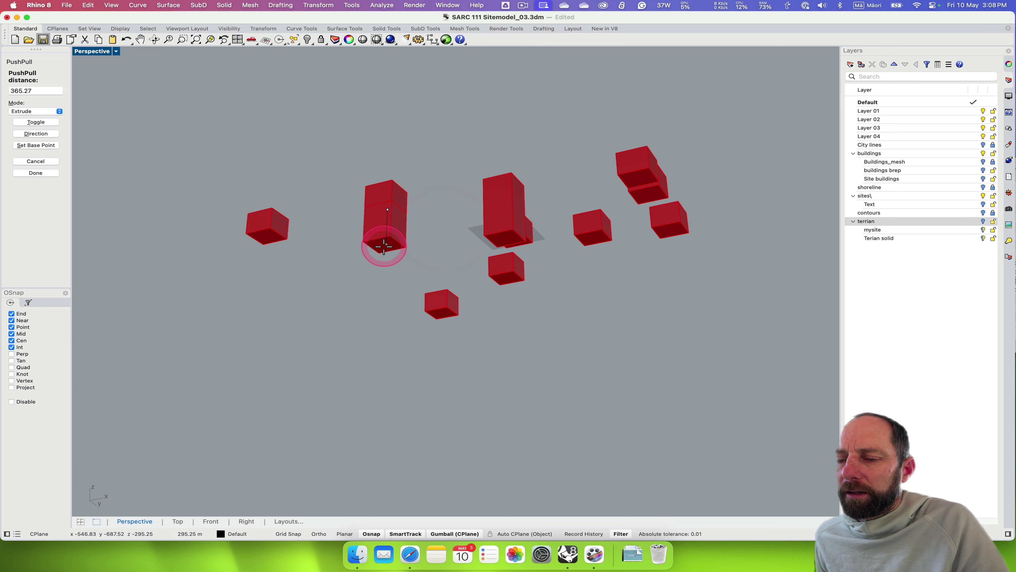
{"action": "left_click", "coordinate": [383, 247]}
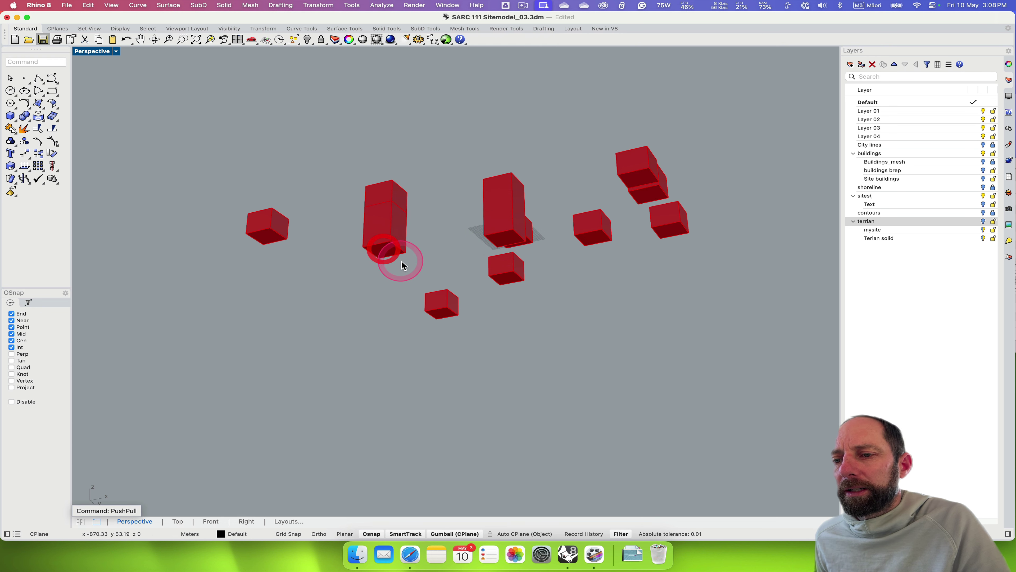
{"action": "right_click_drag", "start_coordinate": [407, 268], "coordinate": [404, 275]}
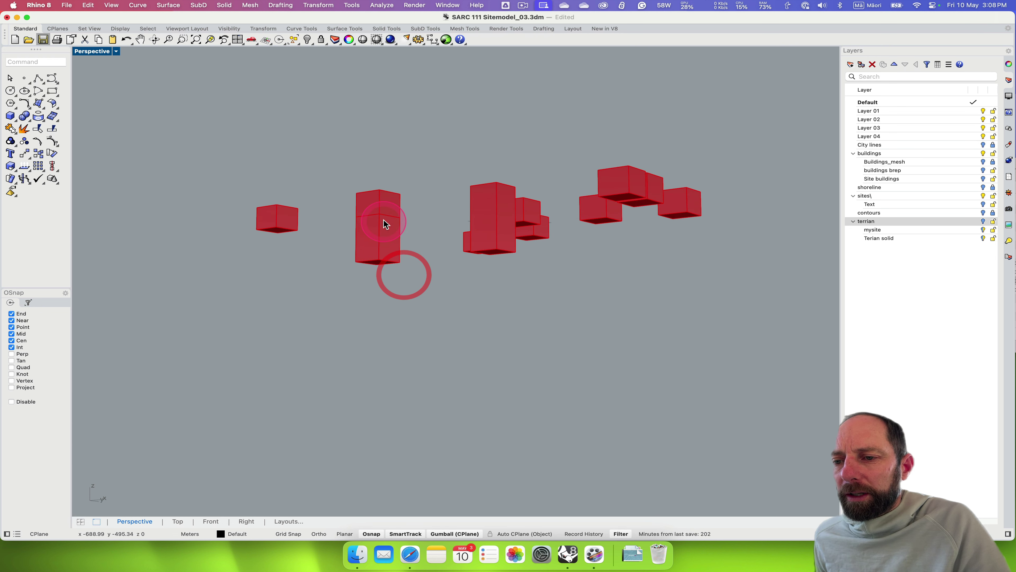
{"action": "right_click_drag", "start_coordinate": [400, 233], "coordinate": [415, 235]}
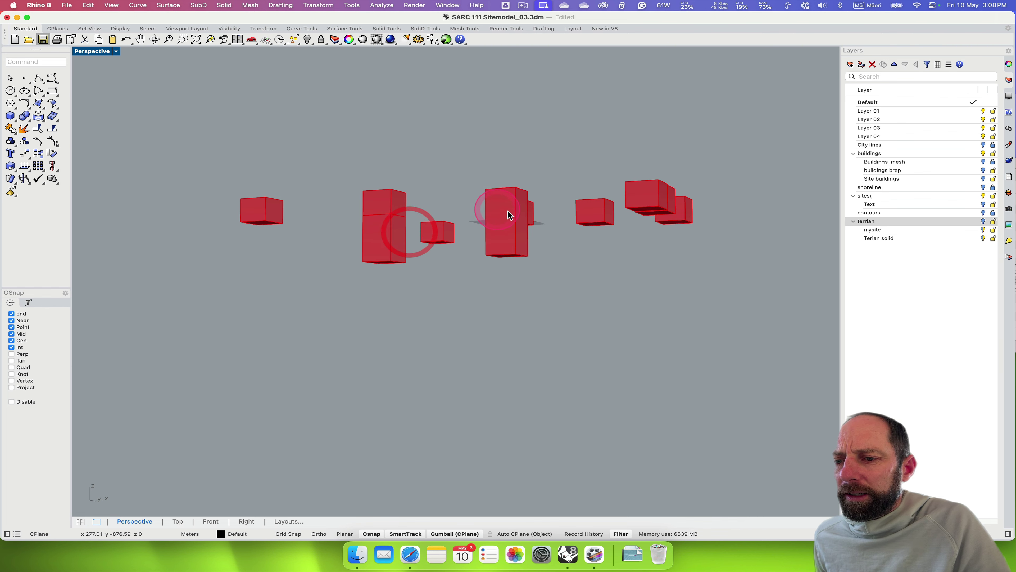
{"action": "left_click", "coordinate": [385, 219]}
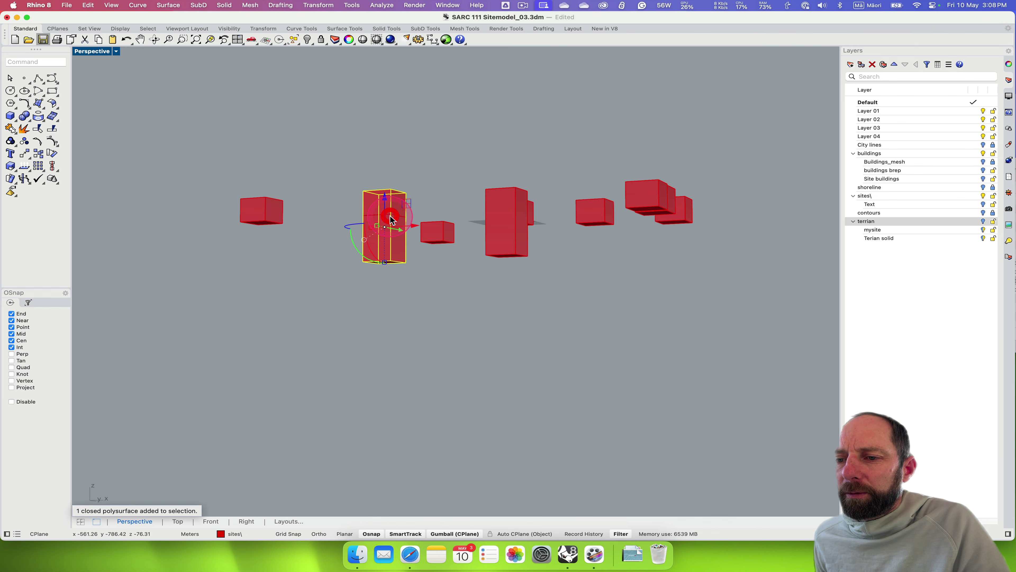
{"action": "left_click", "coordinate": [425, 217]}
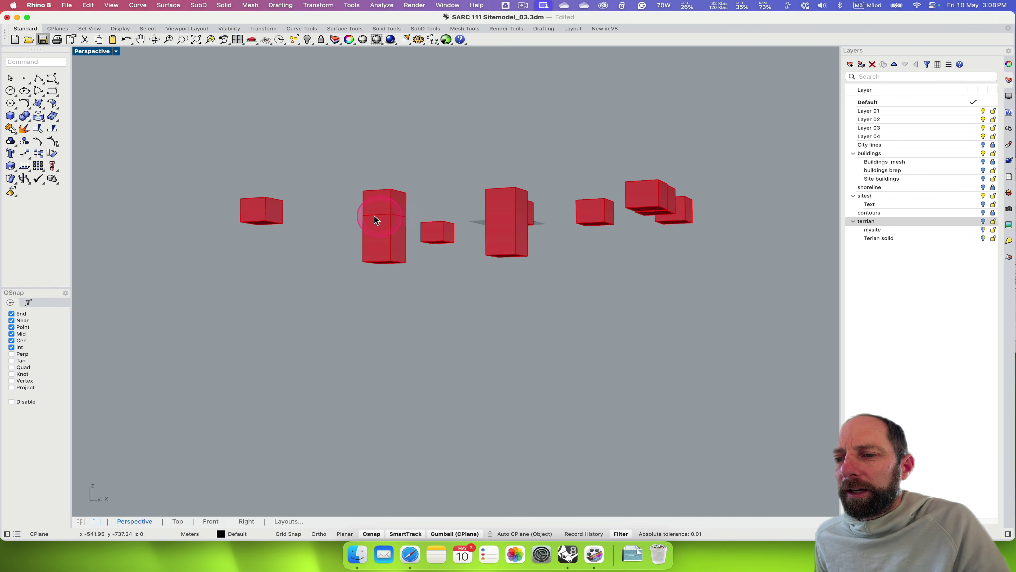
{"action": "left_click", "coordinate": [569, 266]}
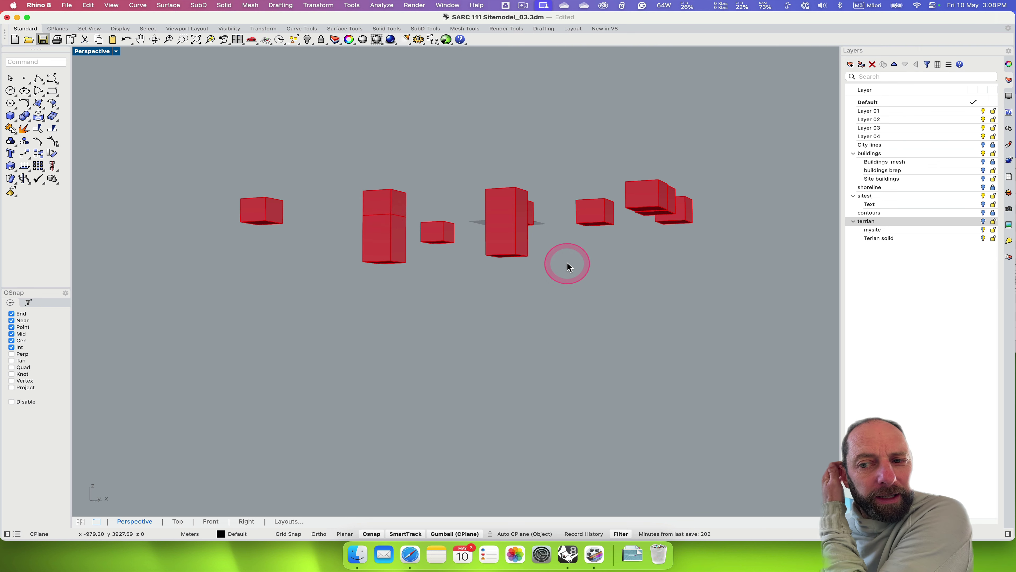
{"action": "mouse_move", "coordinate": [524, 261]}
{"action": "right_mouse_down"}
{"action": "mouse_move", "coordinate": [522, 236]}
{"action": "mouse_move", "coordinate": [522, 275]}
{"action": "right_mouse_up"}
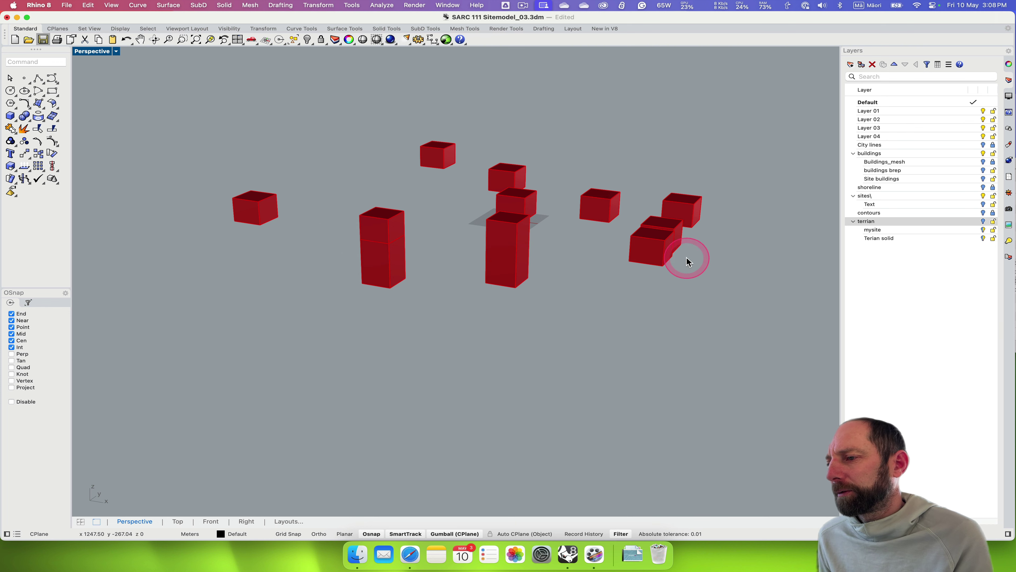
Turn the terrian layer back on, inspect the terrain solid, and open Grasshopper.
{"action": "left_click", "coordinate": [983, 222]}
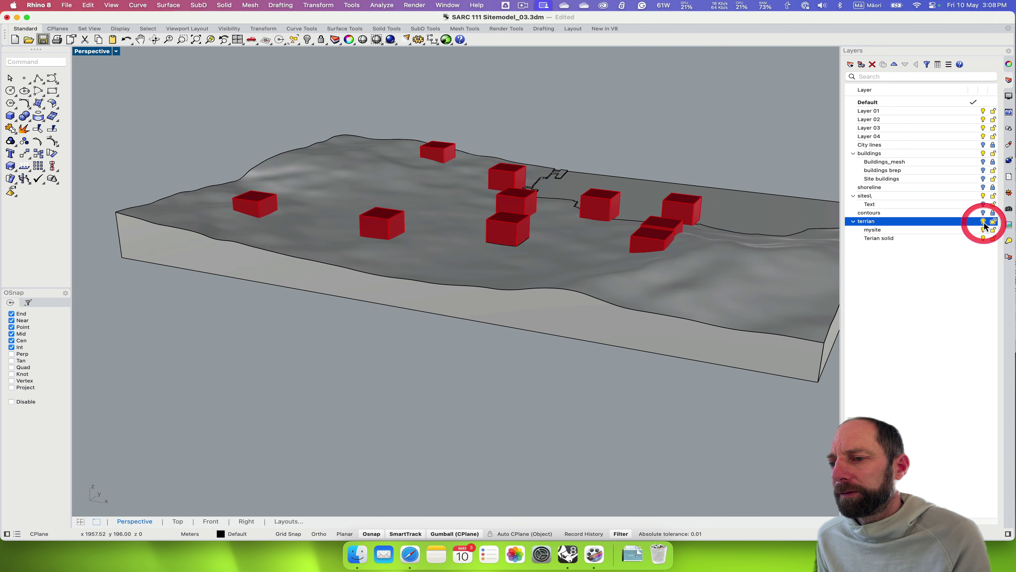
{"action": "mouse_move", "coordinate": [510, 323]}
{"action": "right_mouse_down"}
{"action": "mouse_move", "coordinate": [511, 283]}
{"action": "mouse_move", "coordinate": [510, 318]}
{"action": "right_mouse_up"}
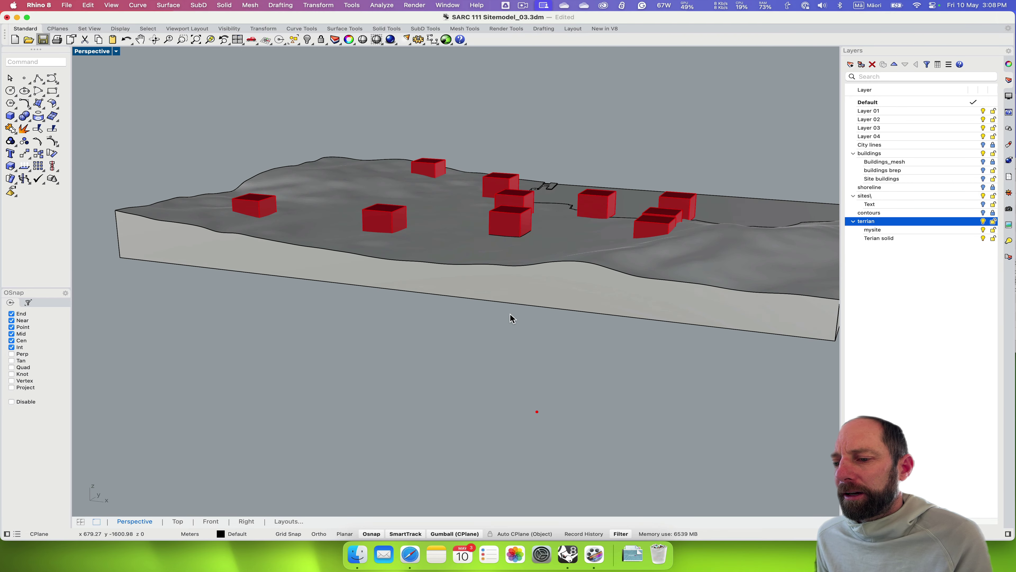
{"action": "left_click", "coordinate": [553, 542]}
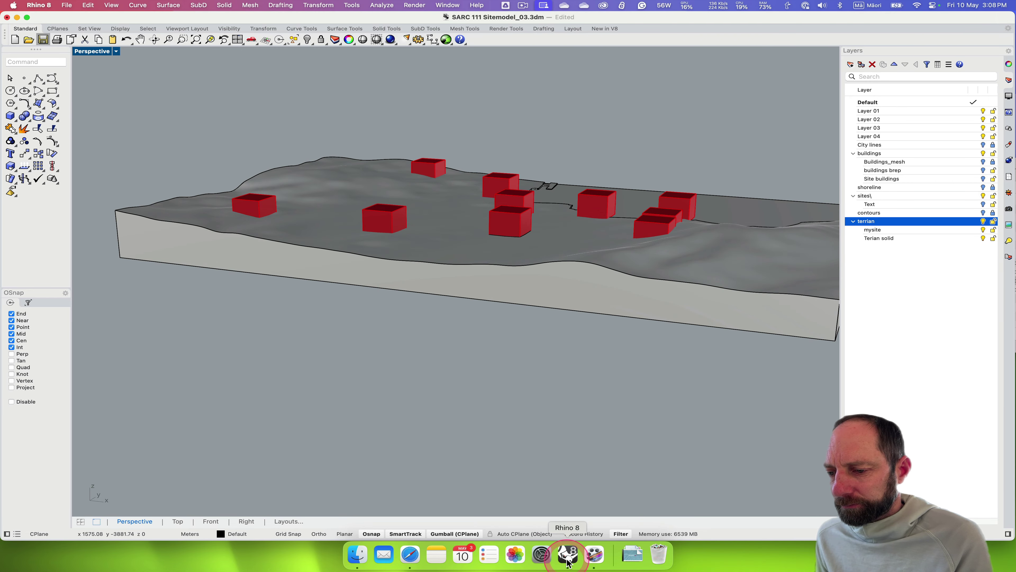
{"action": "left_click", "coordinate": [446, 39]}
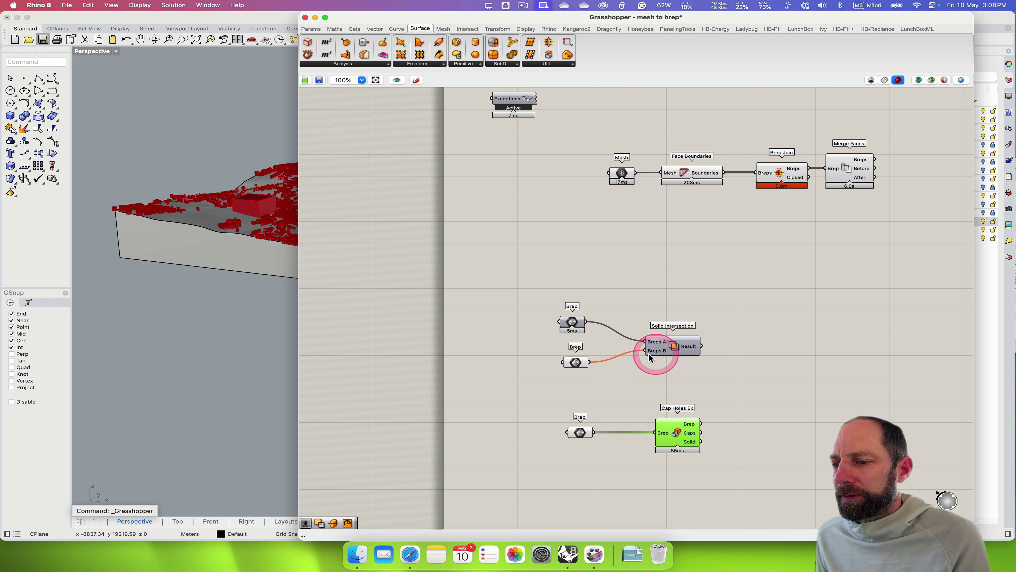
Use Set Multiple Breps on the second Brep parameter to reference model breps, then select Solid Intersection.
{"action": "left_click", "coordinate": [576, 362]}
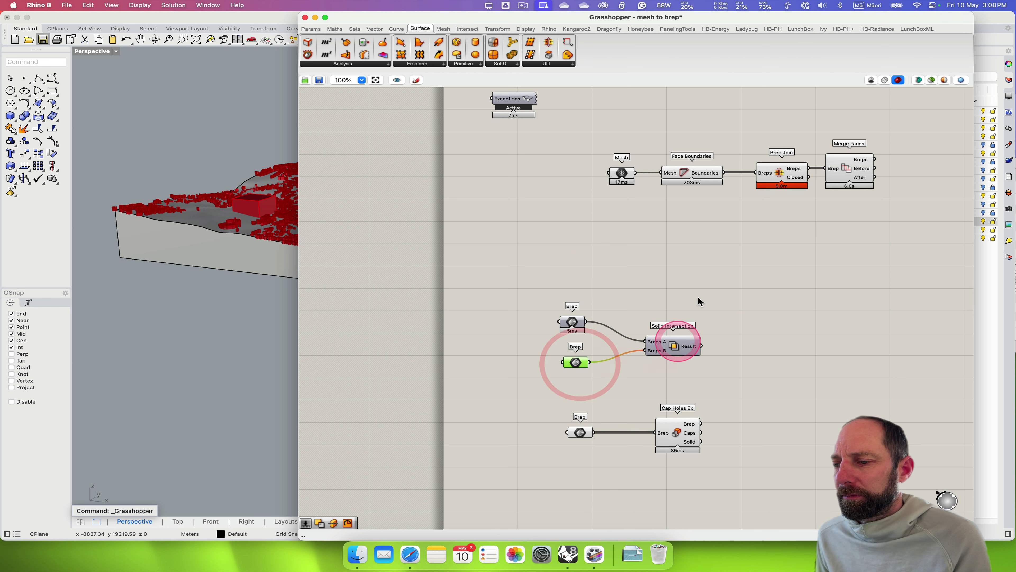
{"action": "left_click", "coordinate": [661, 24]}
{"action": "left_click_drag", "start_coordinate": [520, 17], "coordinate": [835, 23]}
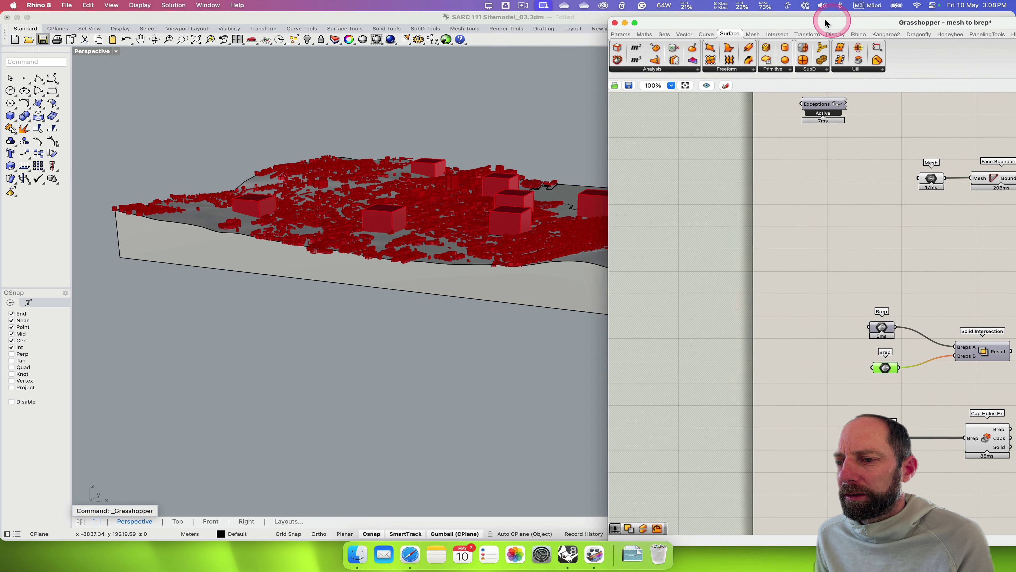
{"action": "left_click", "coordinate": [897, 366]}
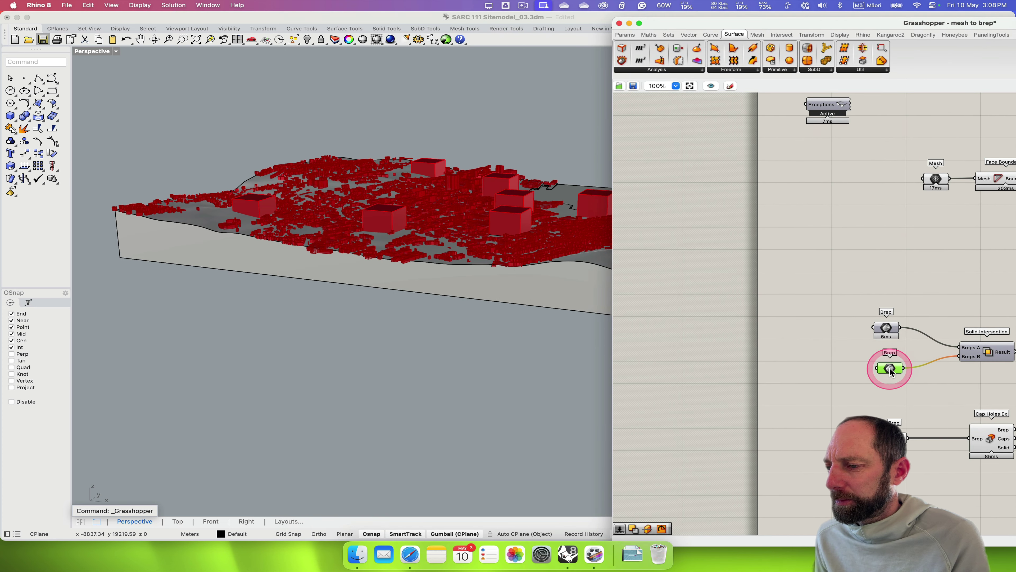
{"action": "right_click", "coordinate": [890, 370]}
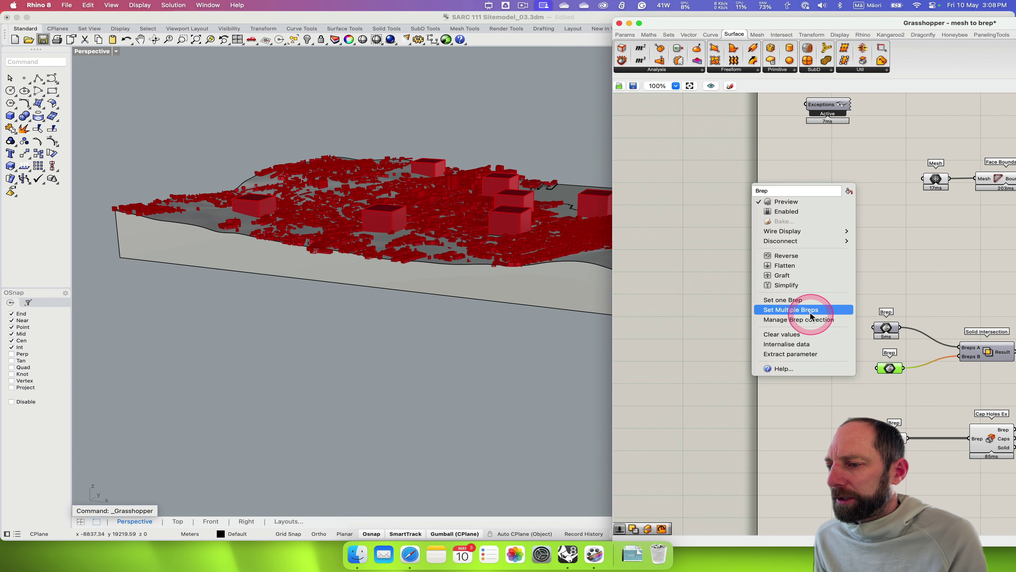
{"action": "left_click", "coordinate": [801, 309]}
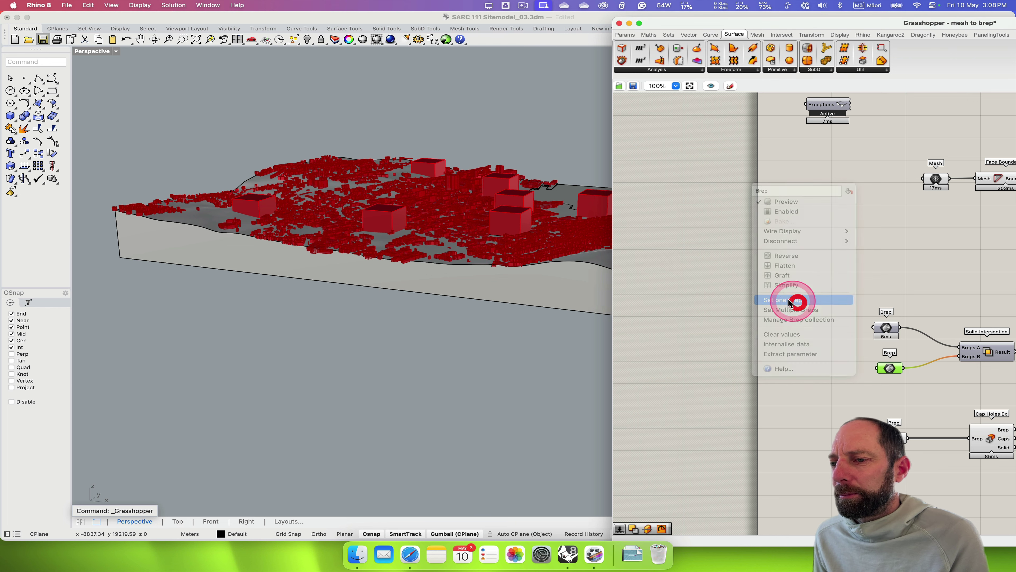
{"action": "right_click", "coordinate": [517, 218]}
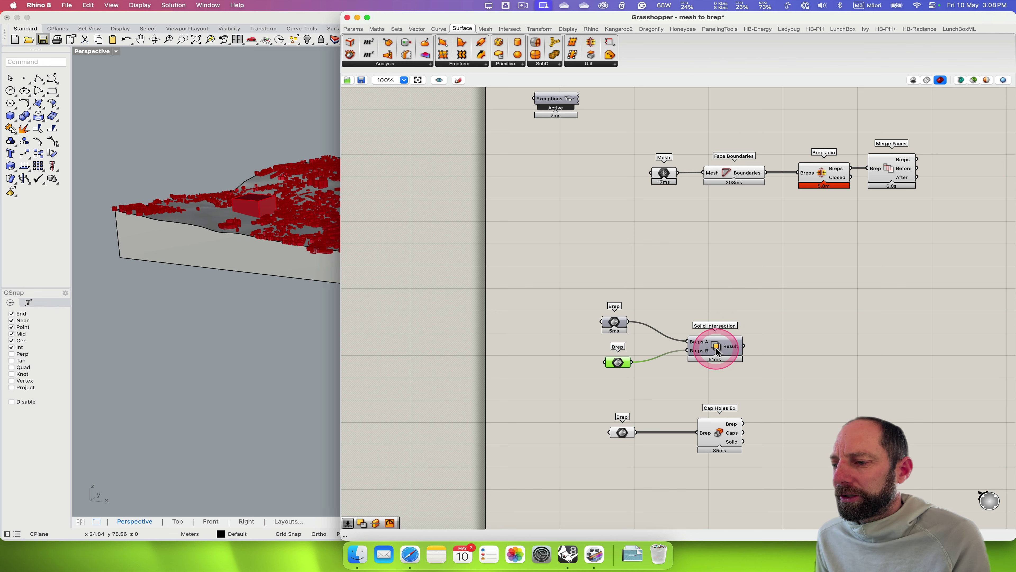
{"action": "left_click_drag", "start_coordinate": [601, 18], "coordinate": [741, 33]}
{"action": "left_click", "coordinate": [862, 363]}
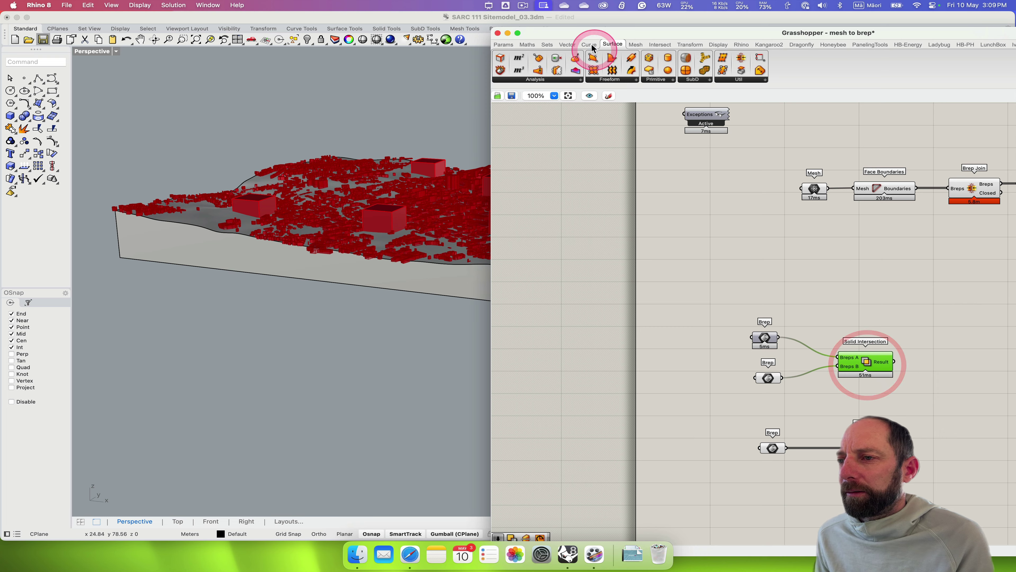
{"action": "left_click_drag", "start_coordinate": [605, 41], "coordinate": [245, 331]}
{"action": "right_click_drag", "start_coordinate": [480, 228], "coordinate": [466, 276]}
{"action": "left_click_drag", "start_coordinate": [903, 221], "coordinate": [868, 227]}
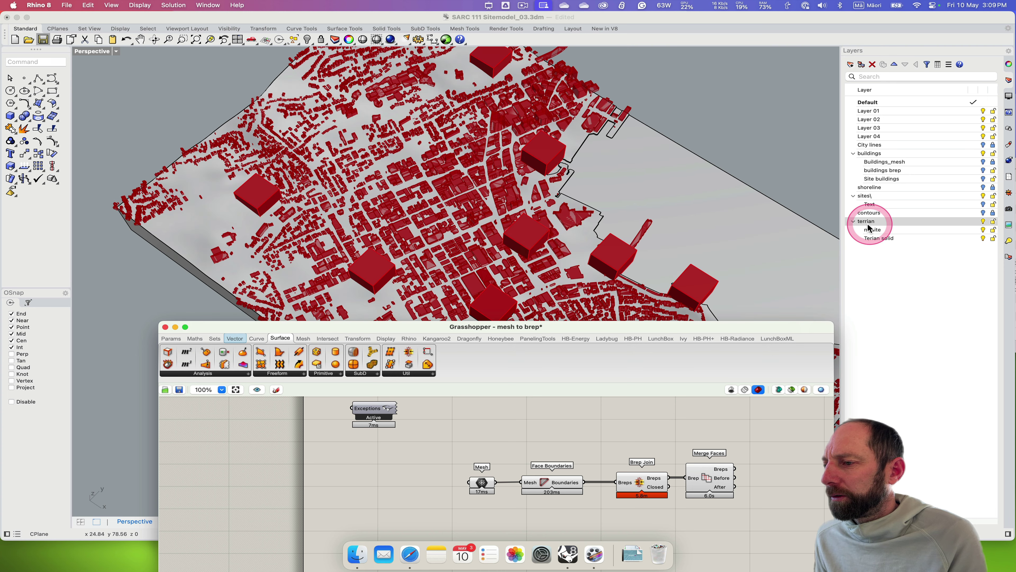
{"action": "left_click", "coordinate": [984, 239]}
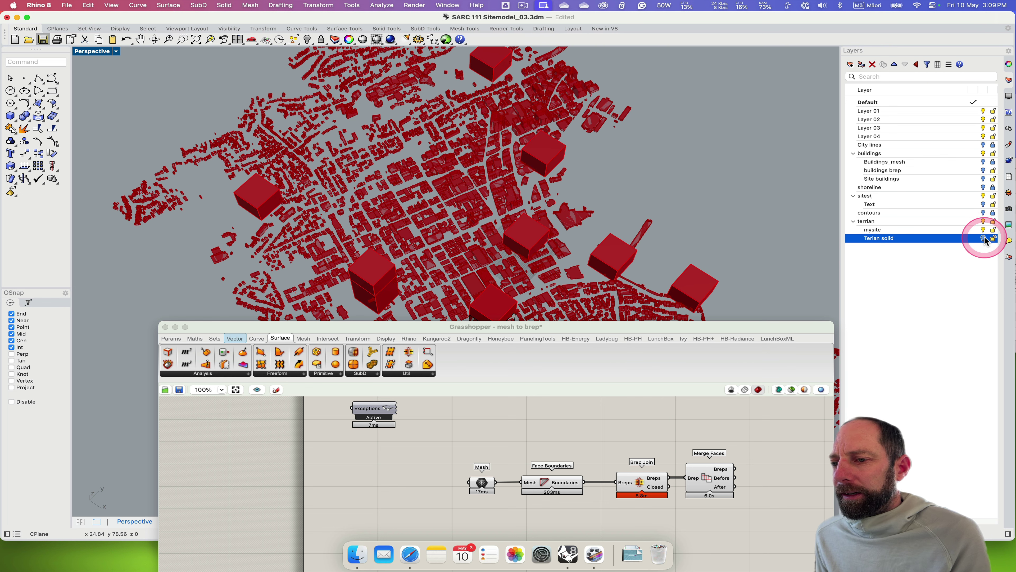
{"action": "right_click_drag", "start_coordinate": [598, 239], "coordinate": [752, 214]}
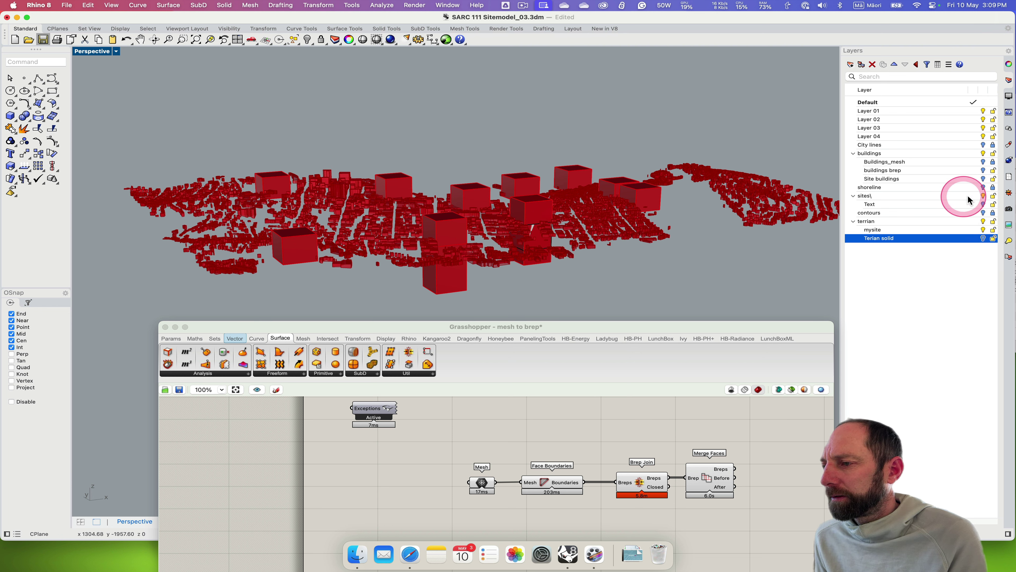
{"action": "left_click", "coordinate": [983, 195]}
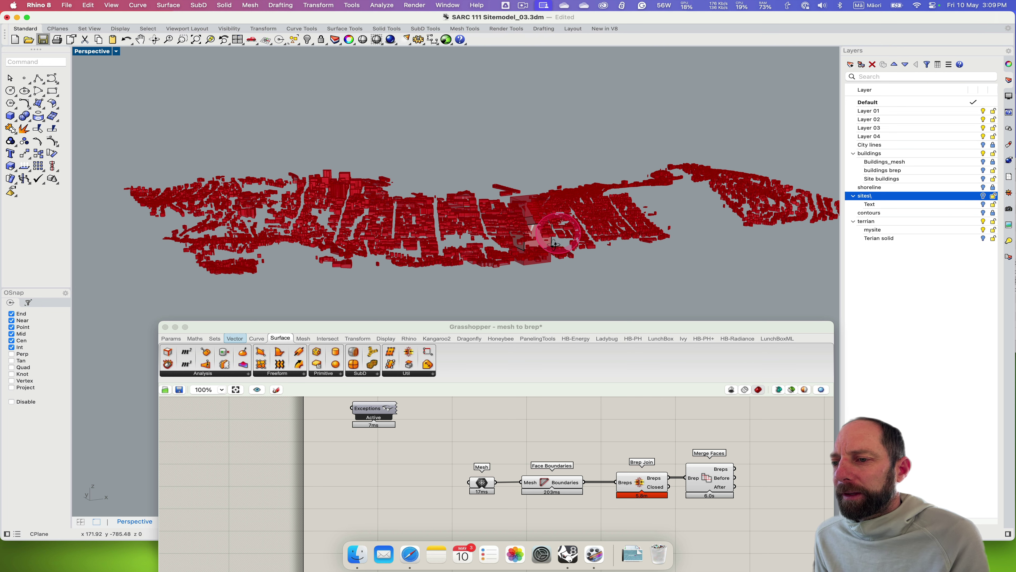
{"action": "right_click_drag", "start_coordinate": [664, 232], "coordinate": [540, 262]}
{"action": "scroll", "coordinate": [540, 262], "scroll_direction": "down", "scroll_amount": 5}
{"action": "scroll", "coordinate": [539, 263], "scroll_direction": "up", "scroll_amount": 10}
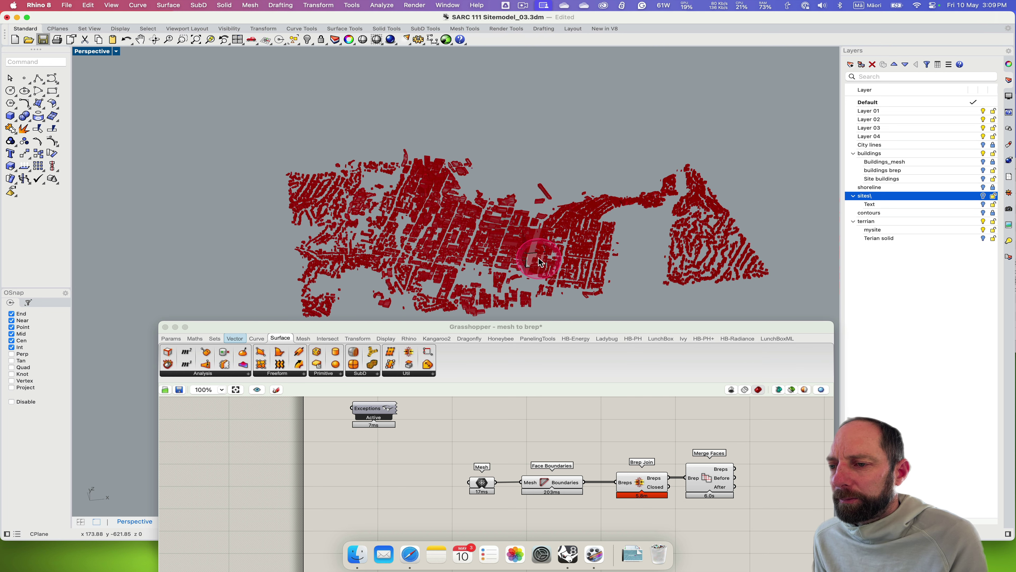
{"action": "scroll", "coordinate": [539, 254], "scroll_direction": "up", "scroll_amount": 3}
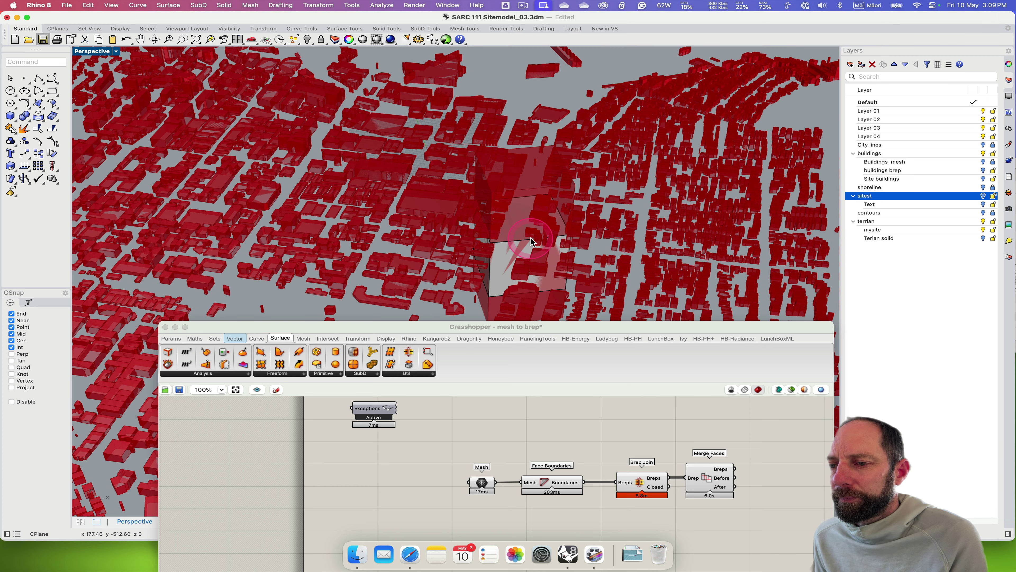
{"action": "left_click", "coordinate": [966, 268]}
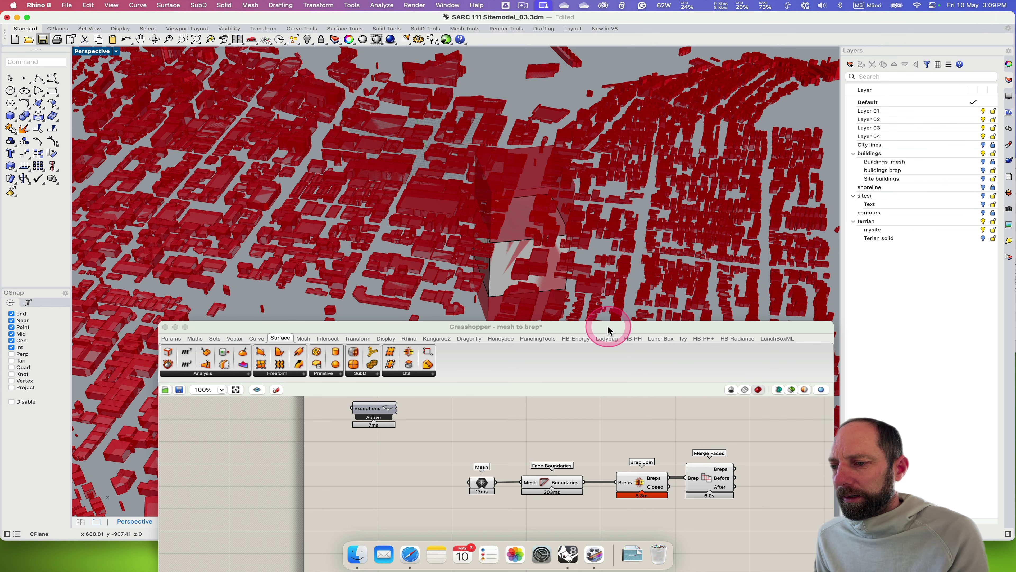
Wire the second Brep parameter into Solid Intersection's Breps B input.
{"action": "left_click_drag", "start_coordinate": [607, 326], "coordinate": [591, 90]}
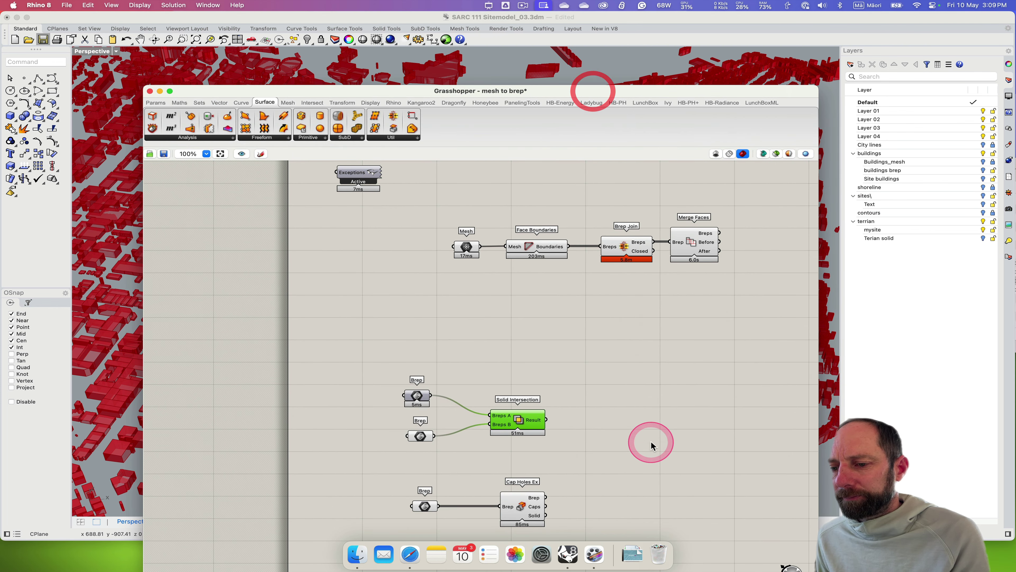
{"action": "right_click_drag", "start_coordinate": [651, 440], "coordinate": [655, 366]}
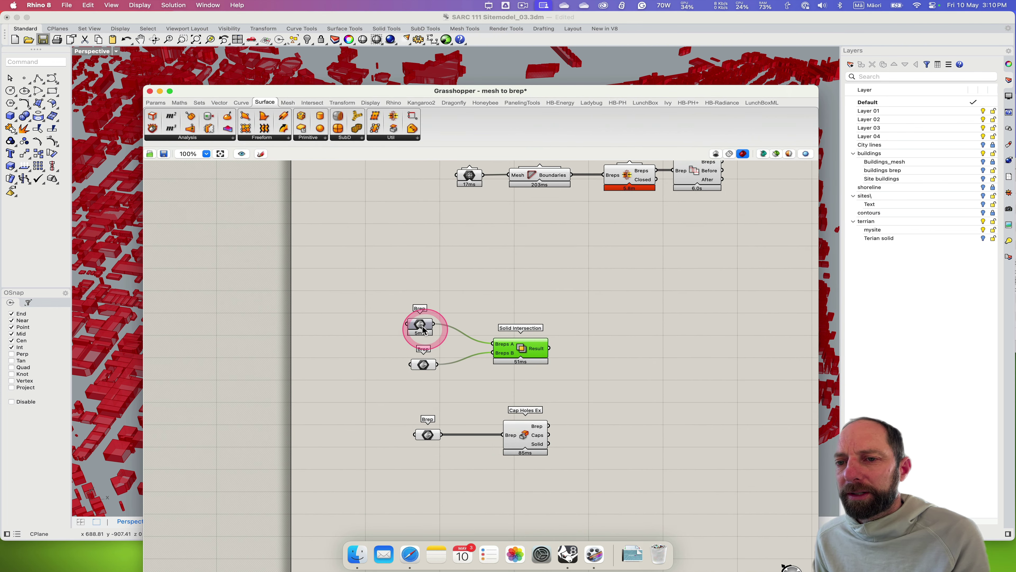
{"action": "mouse_move", "coordinate": [425, 329]}
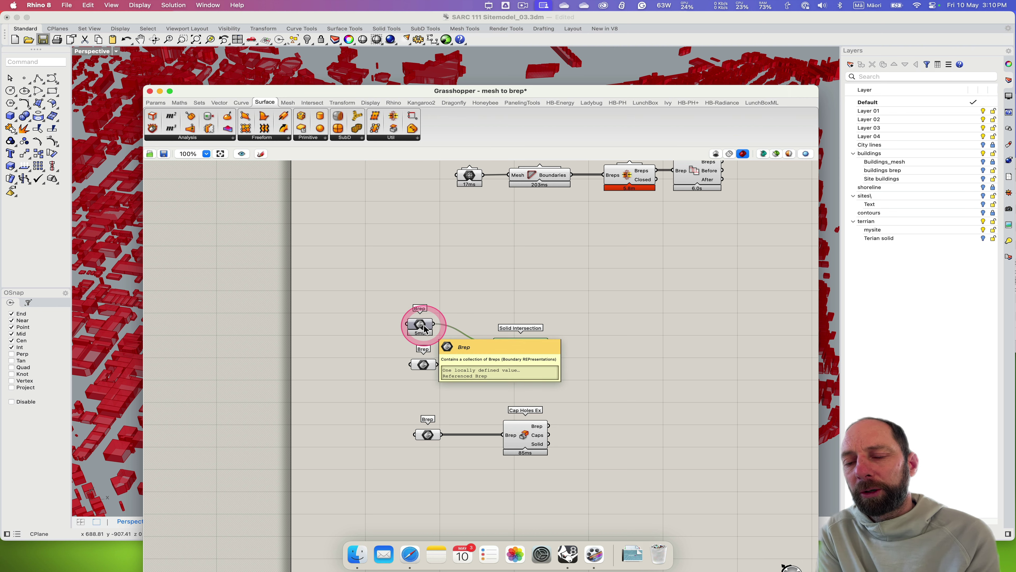
{"action": "left_click_drag", "start_coordinate": [437, 364], "coordinate": [495, 353]}
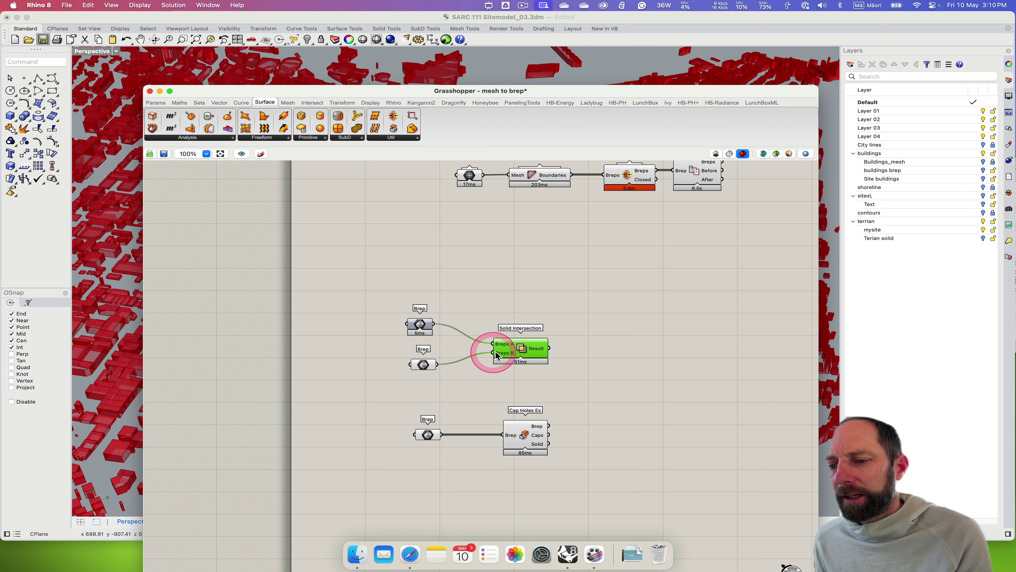
Move the Brep inputs, Solid Intersection and Cap Holes Ex closer to the mesh components.
{"action": "right_click_drag", "start_coordinate": [669, 296], "coordinate": [662, 302]}
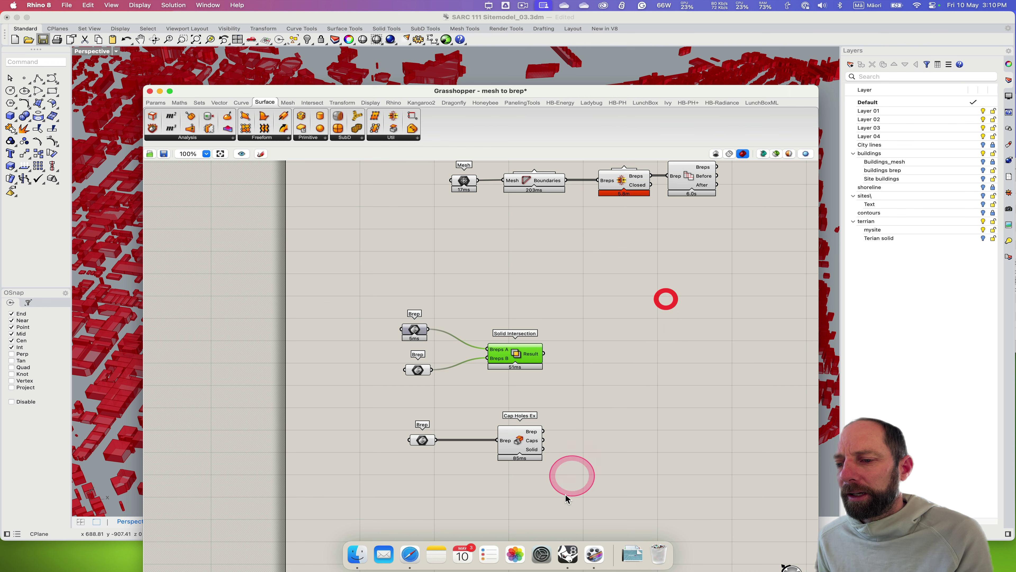
{"action": "left_click_drag", "start_coordinate": [570, 484], "coordinate": [343, 294]}
{"action": "left_click_drag", "start_coordinate": [530, 359], "coordinate": [580, 269]}
{"action": "left_click", "coordinate": [716, 271]}
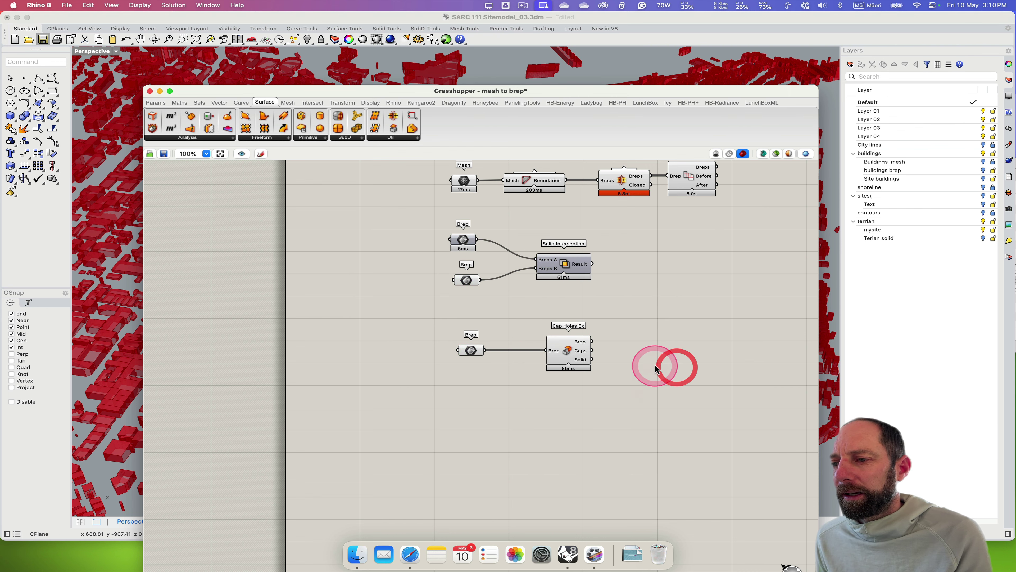
{"action": "right_click_drag", "start_coordinate": [660, 365], "coordinate": [634, 405]}
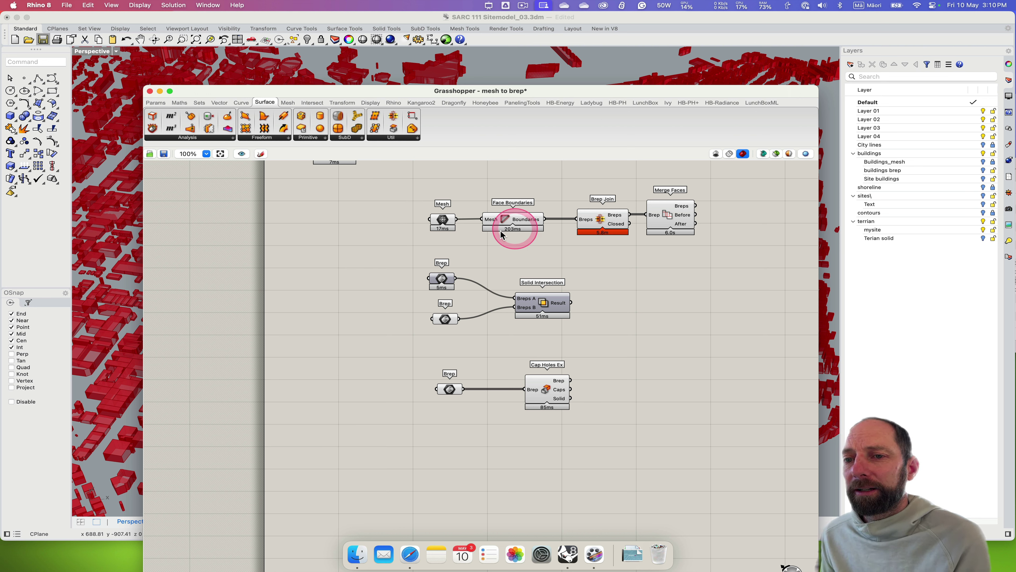
Check the Brep Join and Face Boundaries component info, then save the mesh to brep definition.
{"action": "left_click", "coordinate": [600, 224]}
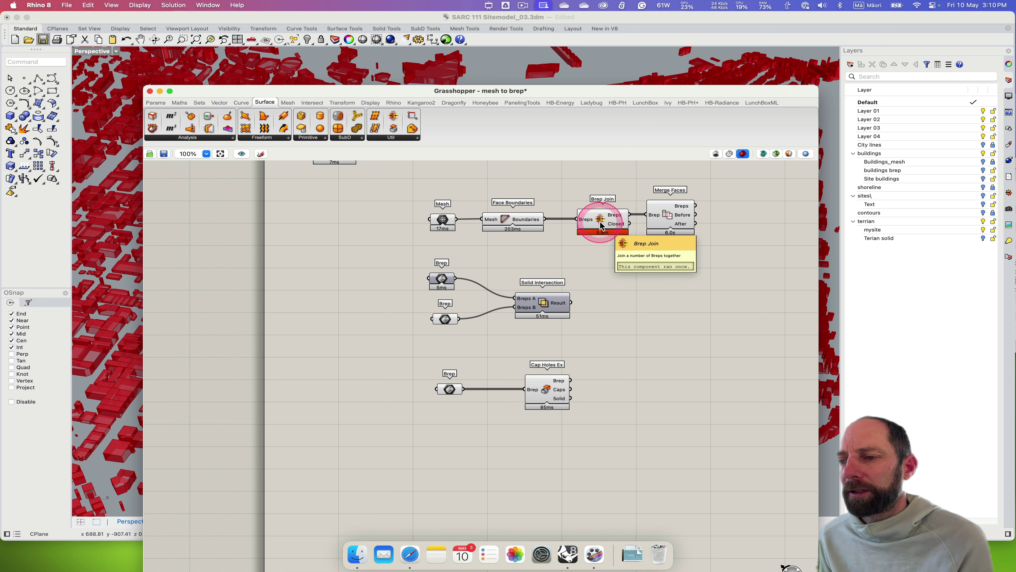
{"action": "left_click", "coordinate": [511, 222]}
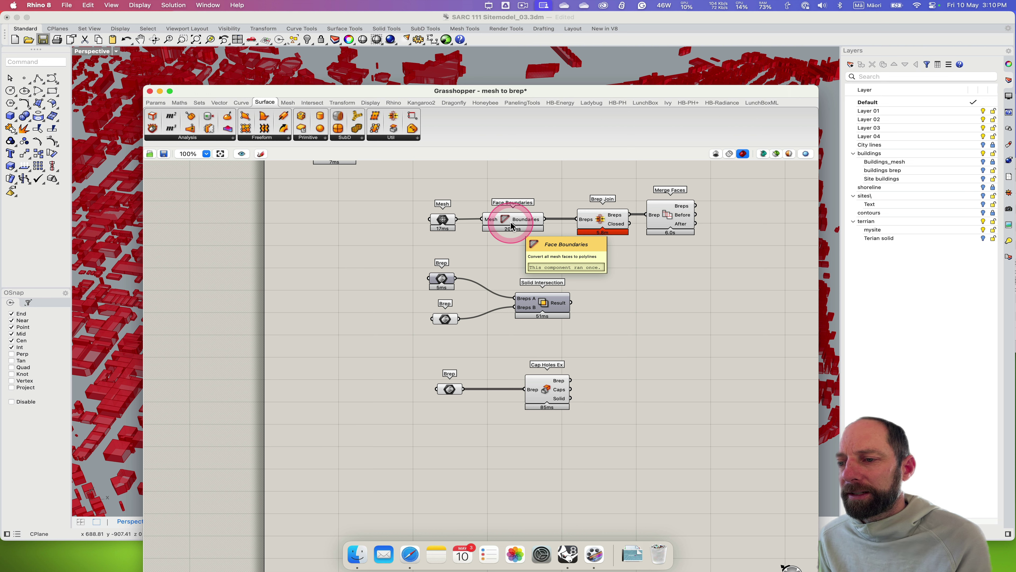
{"action": "left_click", "coordinate": [642, 222]}
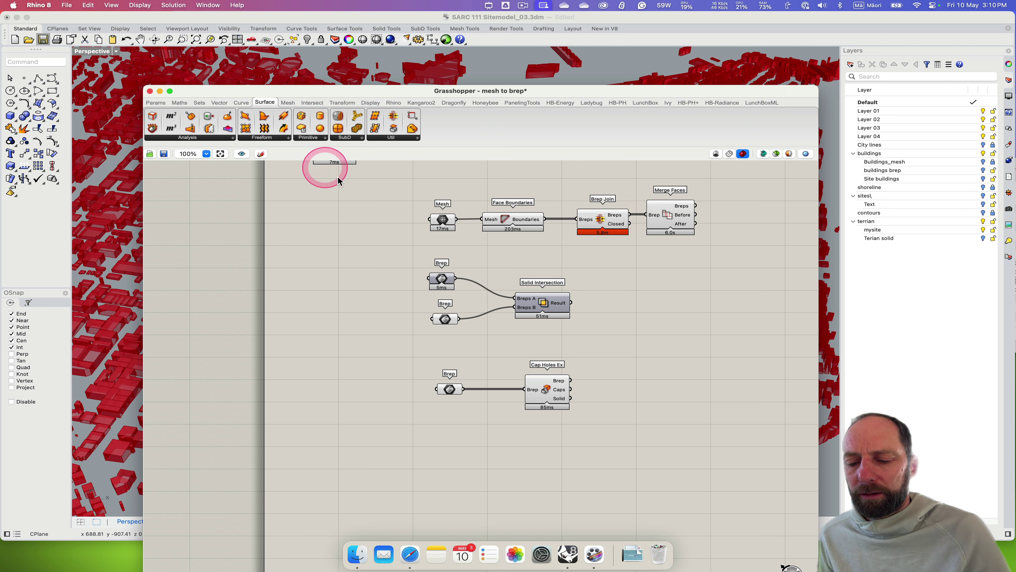
{"action": "key", "text": "super+s"}
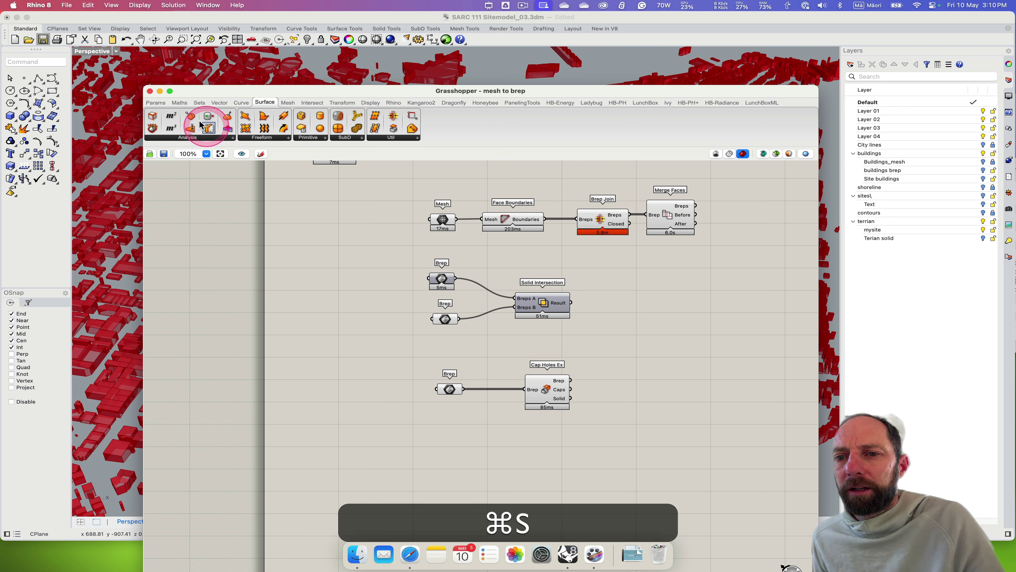
Close Grasshopper and orbit the Perspective view around the grey terrain block.
{"action": "left_click", "coordinate": [150, 91]}
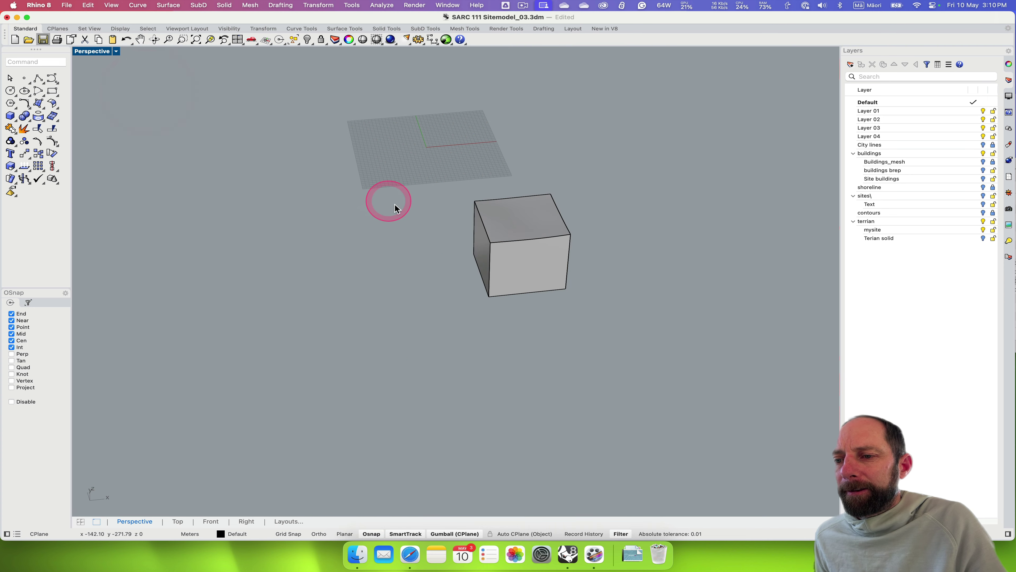
{"action": "right_click_drag", "start_coordinate": [612, 285], "coordinate": [642, 292]}
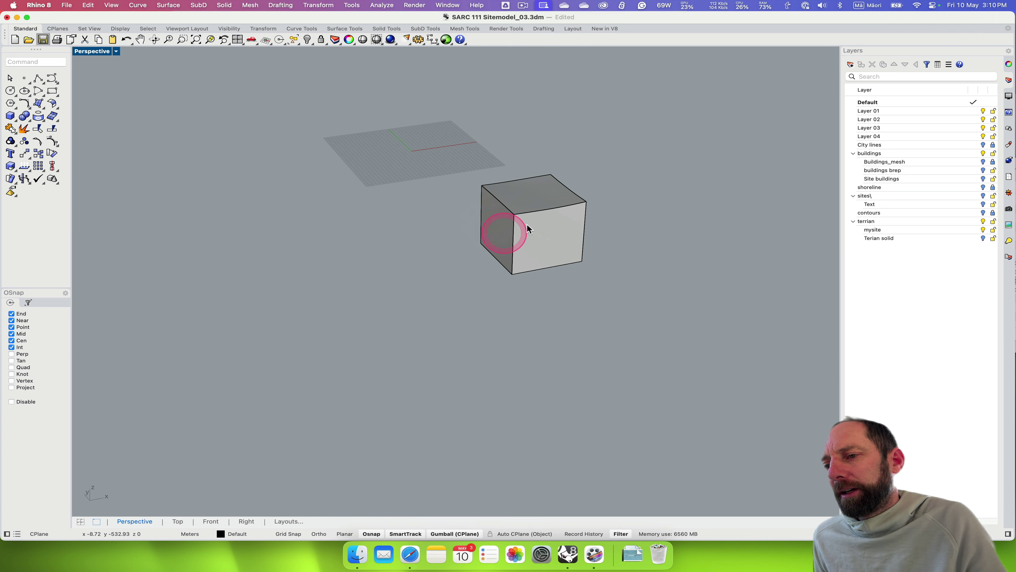
{"action": "right_click_drag", "start_coordinate": [561, 213], "coordinate": [521, 230]}
{"action": "scroll", "coordinate": [504, 190], "scroll_direction": "up", "scroll_amount": 5}
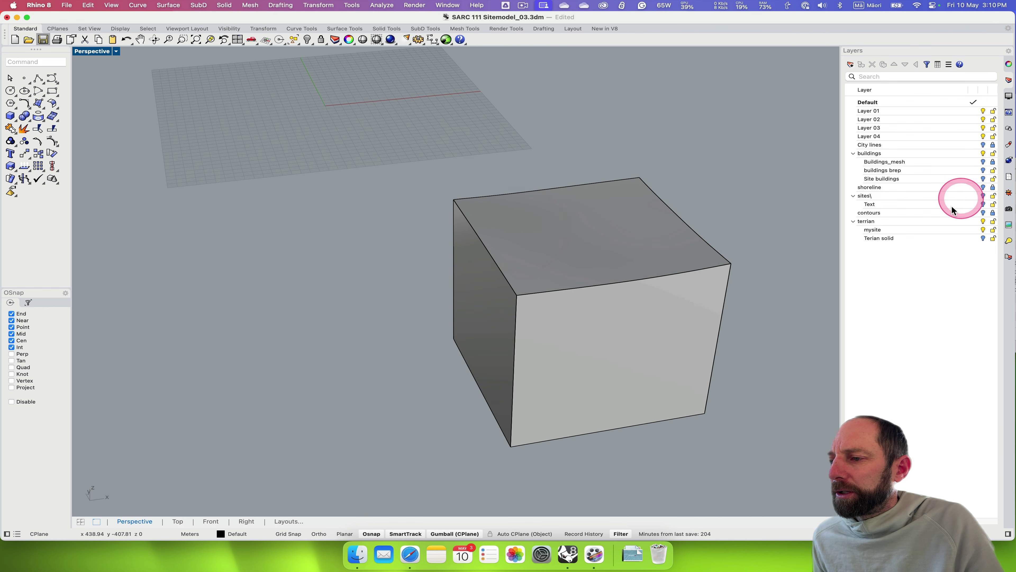
Briefly show then hide the City lines and contours layers over the terrain block.
{"action": "left_click", "coordinate": [984, 145]}
{"action": "left_click", "coordinate": [983, 145]}
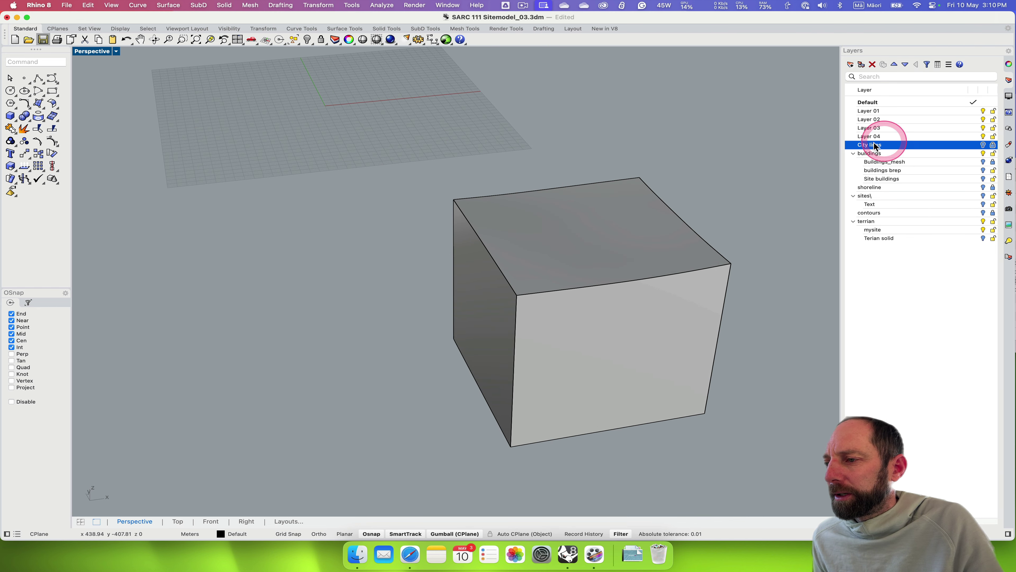
{"action": "left_click", "coordinate": [983, 213]}
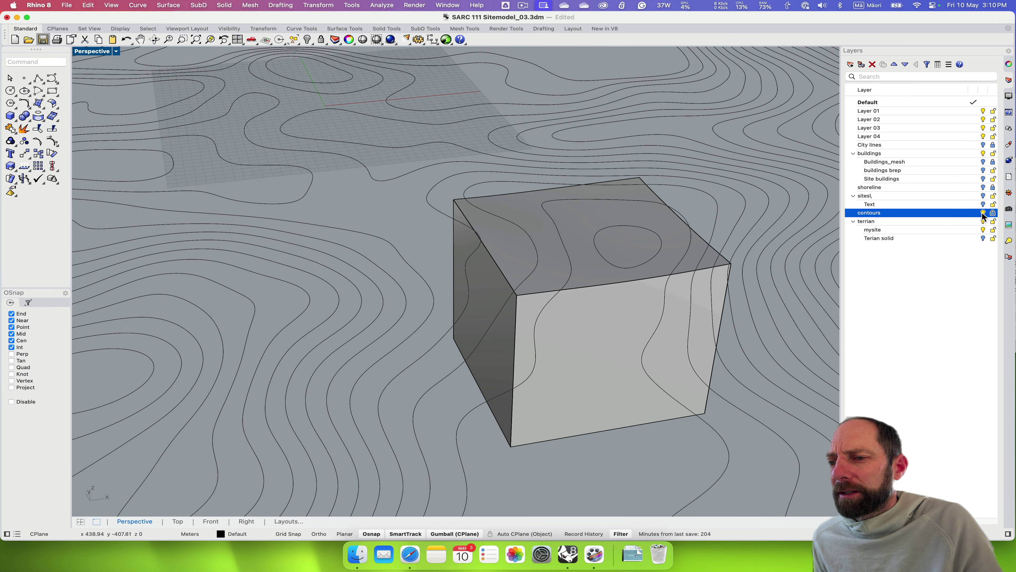
{"action": "mouse_move", "coordinate": [578, 290]}
{"action": "right_mouse_down"}
{"action": "mouse_move", "coordinate": [563, 279]}
{"action": "mouse_move", "coordinate": [565, 289]}
{"action": "mouse_move", "coordinate": [594, 275]}
{"action": "mouse_move", "coordinate": [581, 262]}
{"action": "mouse_move", "coordinate": [575, 279]}
{"action": "right_mouse_up"}
{"action": "left_click", "coordinate": [983, 212]}
Zoom and orbit to view the terrain block's left side.
{"action": "scroll", "coordinate": [582, 263], "scroll_direction": "up", "scroll_amount": 5}
{"action": "scroll", "coordinate": [583, 263], "scroll_direction": "down", "scroll_amount": 10}
{"action": "scroll", "coordinate": [555, 285], "scroll_direction": "down", "scroll_amount": 5}
{"action": "scroll", "coordinate": [556, 288], "scroll_direction": "up", "scroll_amount": 10}
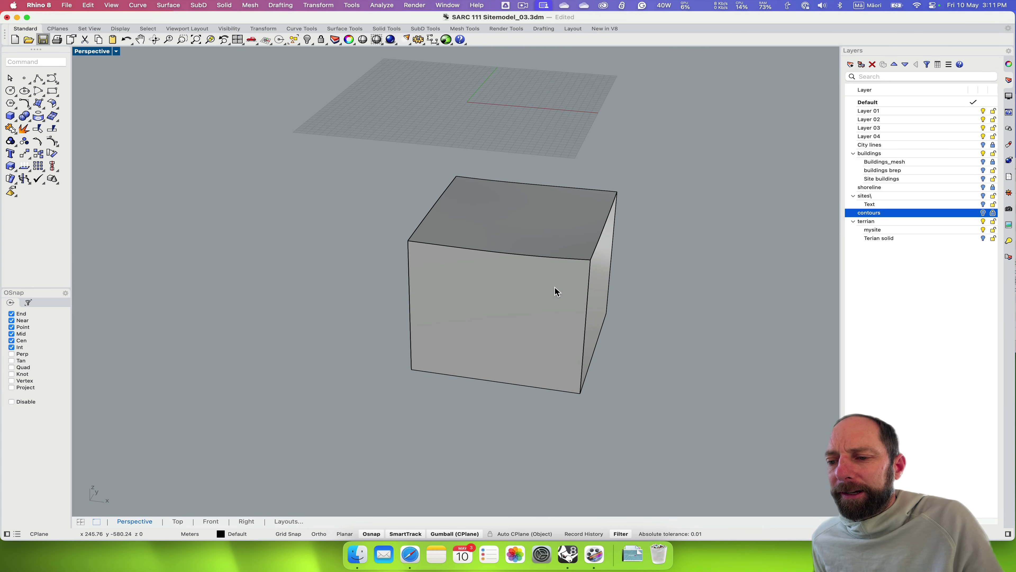
{"action": "right_click_drag", "start_coordinate": [556, 292], "coordinate": [588, 290]}
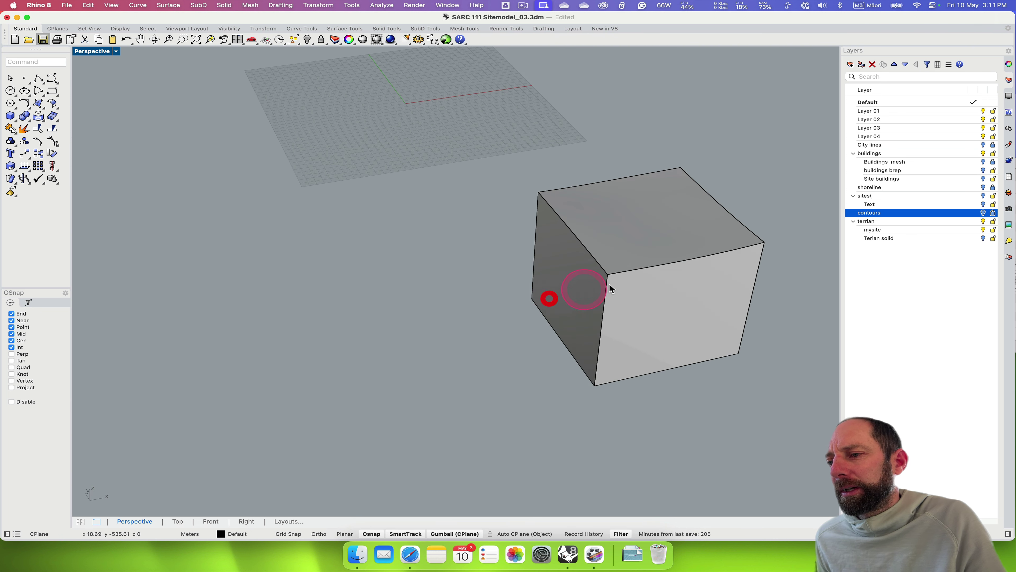
{"action": "left_click", "coordinate": [868, 240]}
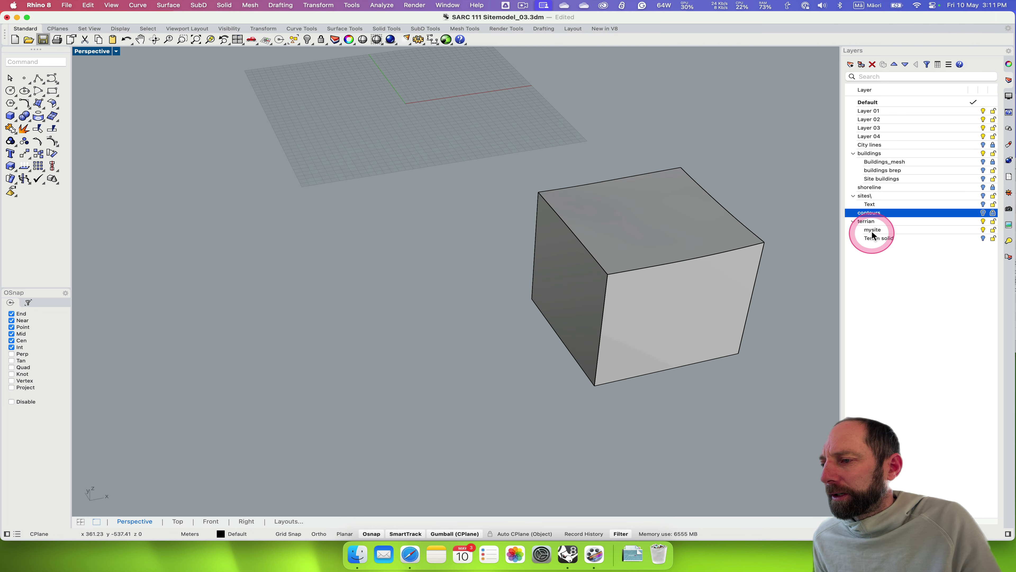
{"action": "left_click", "coordinate": [909, 234]}
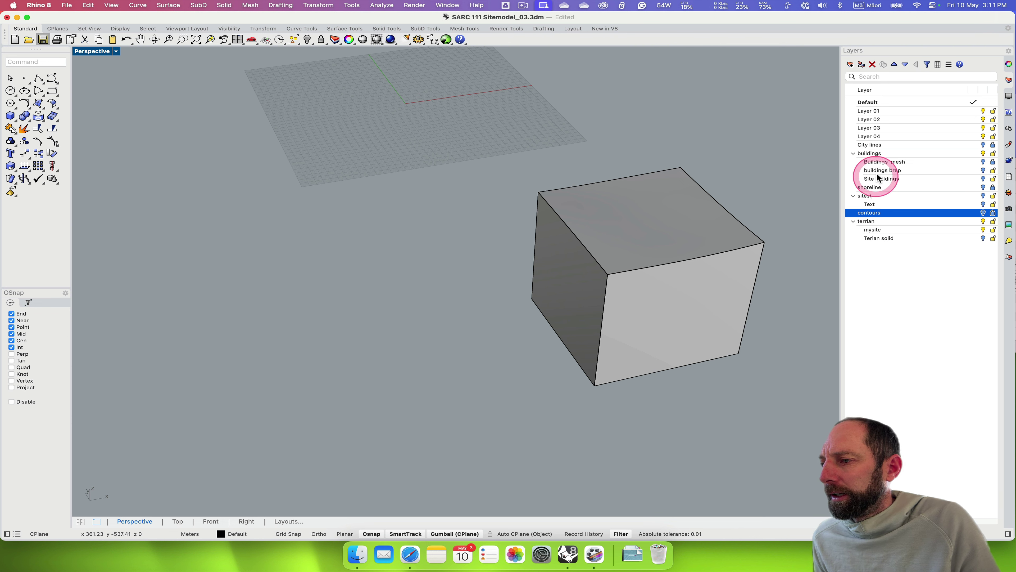
Turn on the Site buildings layer and orbit around the buildings resting on the grey terrain block.
{"action": "left_click", "coordinate": [983, 179]}
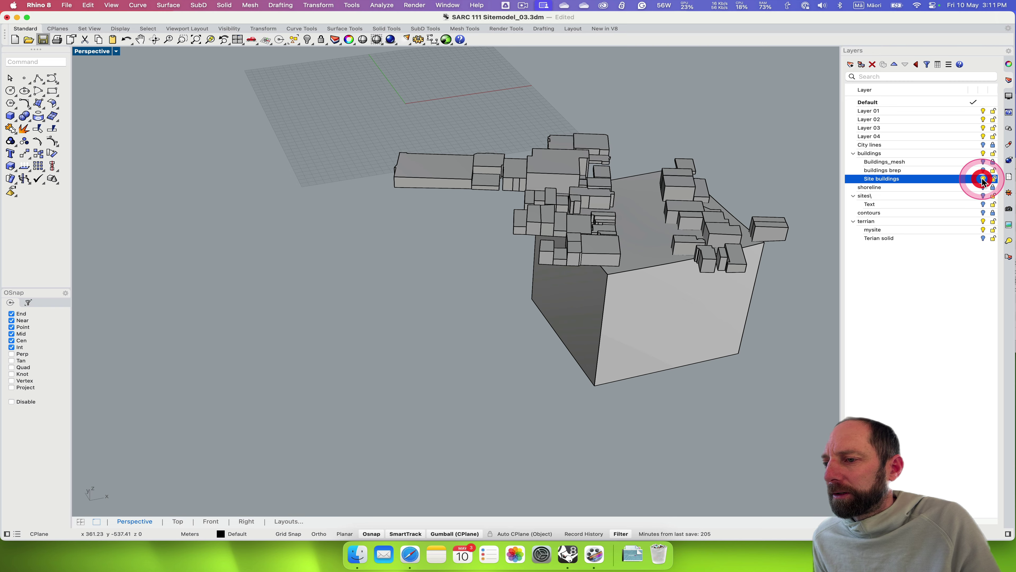
{"action": "mouse_move", "coordinate": [681, 256]}
{"action": "right_mouse_down"}
{"action": "mouse_move", "coordinate": [661, 255]}
{"action": "mouse_move", "coordinate": [676, 261]}
{"action": "right_mouse_up"}
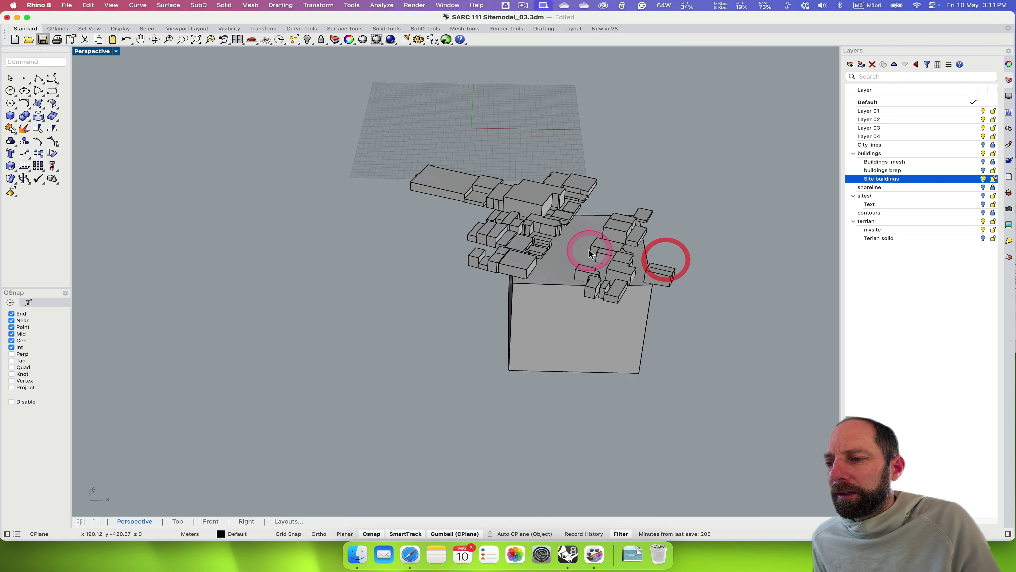
{"action": "scroll", "coordinate": [592, 248], "scroll_direction": "up", "scroll_amount": 5}
{"action": "scroll", "coordinate": [589, 253], "scroll_direction": "down", "scroll_amount": 5}
{"action": "right_click_drag", "start_coordinate": [590, 253], "coordinate": [473, 255]}
{"action": "scroll", "coordinate": [472, 255], "scroll_direction": "up", "scroll_amount": 6}
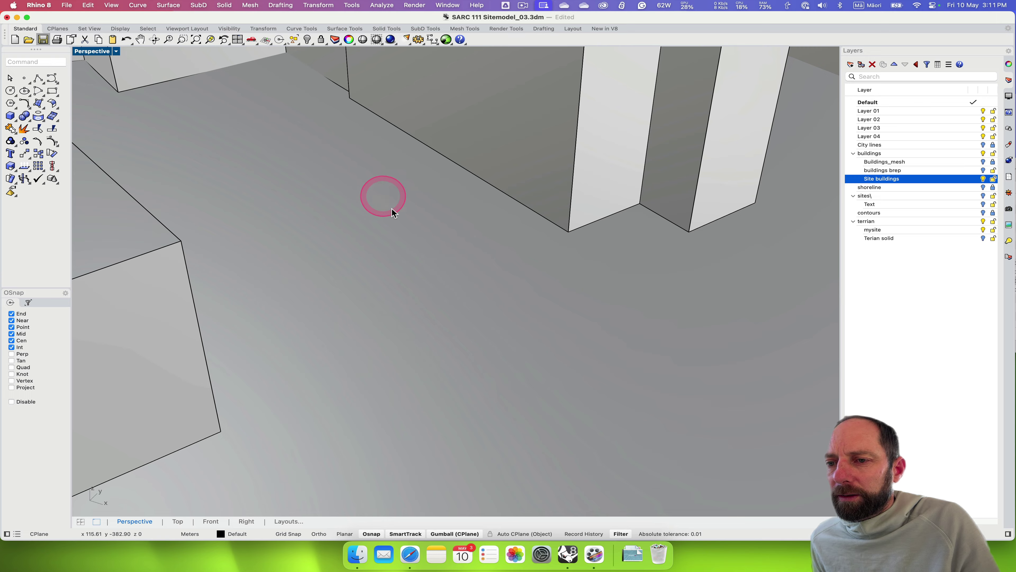
{"action": "scroll", "coordinate": [386, 204], "scroll_direction": "down", "scroll_amount": 5}
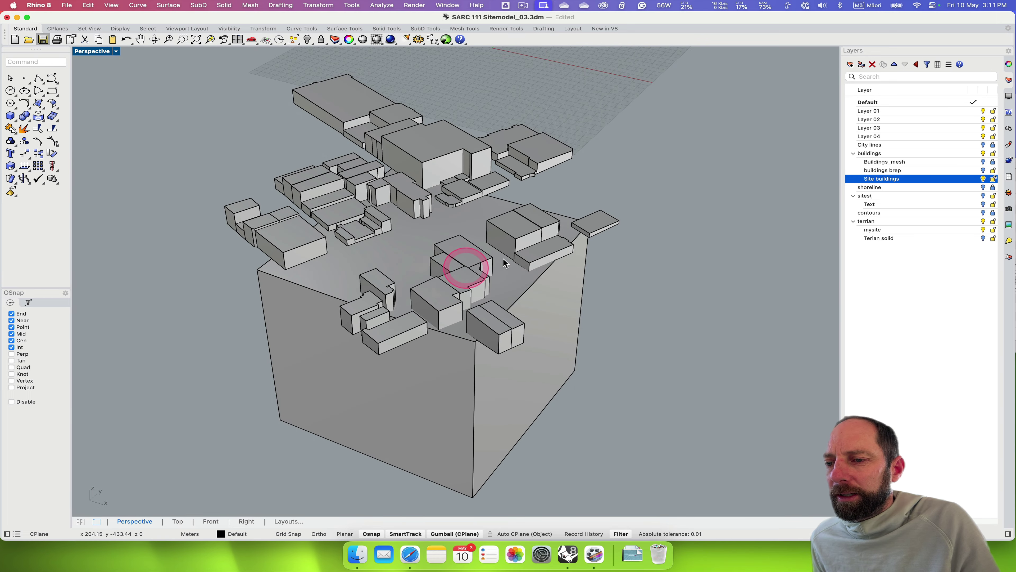
{"action": "right_click_drag", "start_coordinate": [488, 171], "coordinate": [460, 224]}
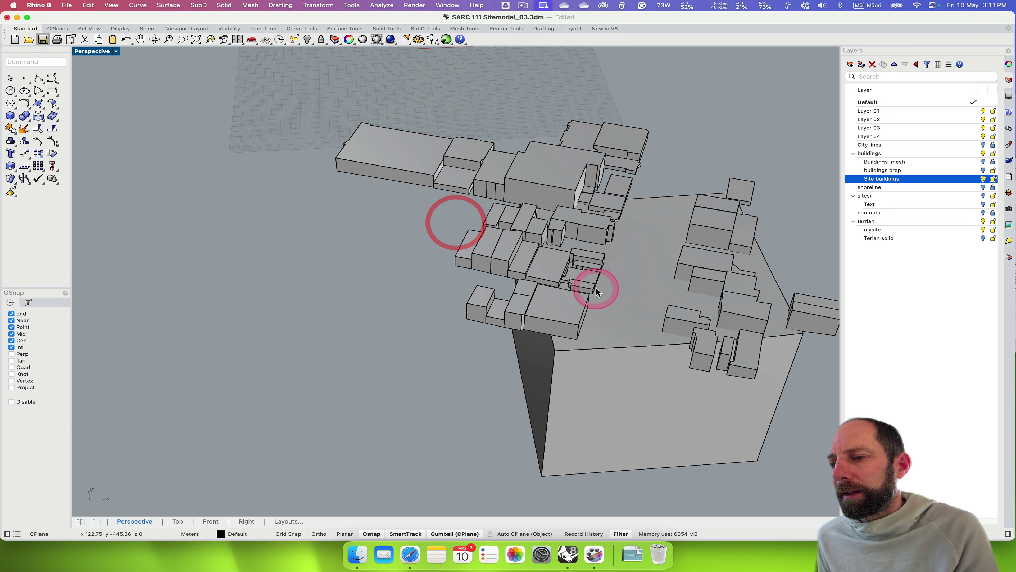